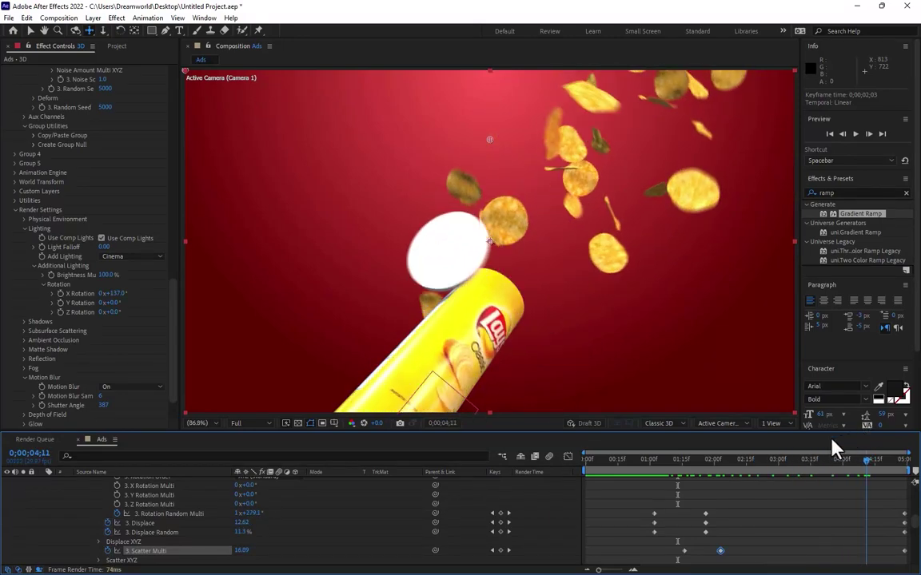
Restart the Lay's can preview from frame 0 to watch the lid pop and the chips fly out.
click(854, 135)
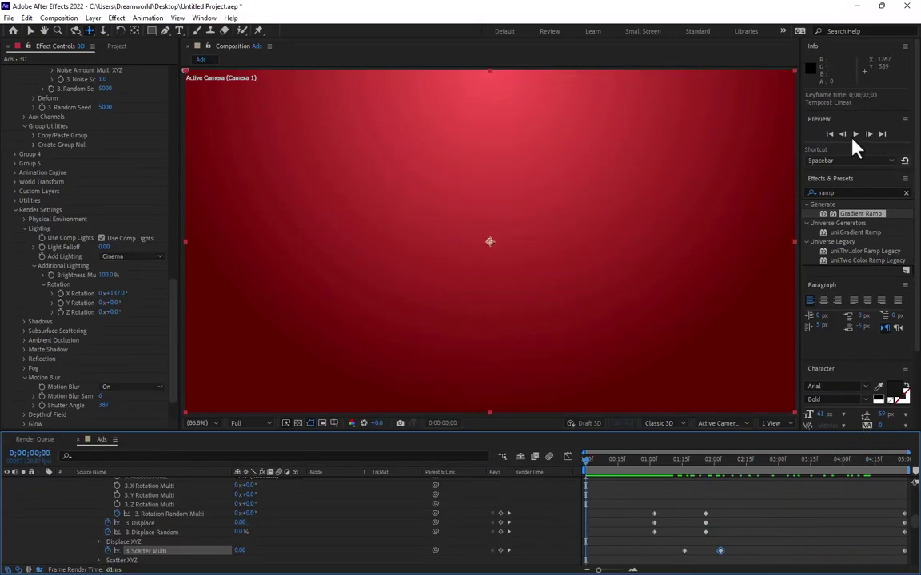
click(854, 135)
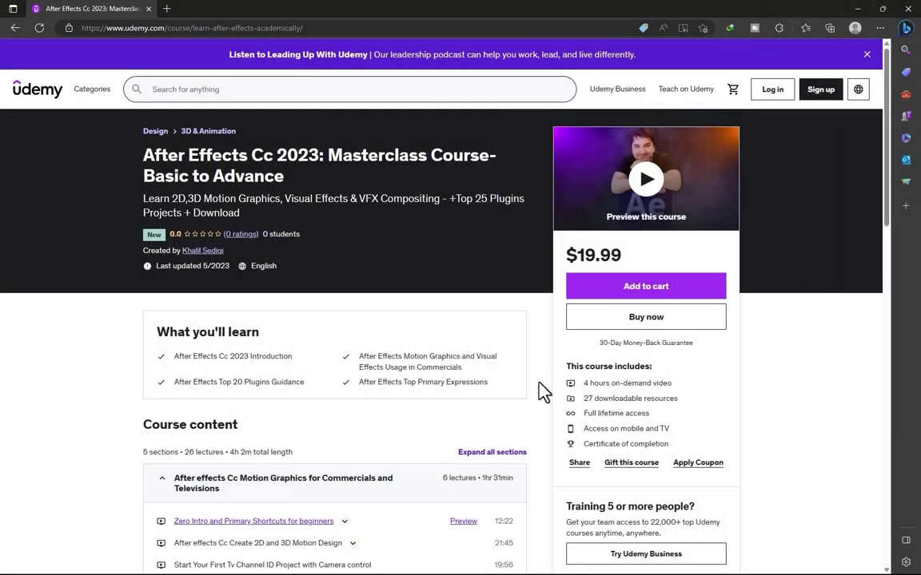
scroll(542, 392, down, 6)
scroll(543, 392, up, 6)
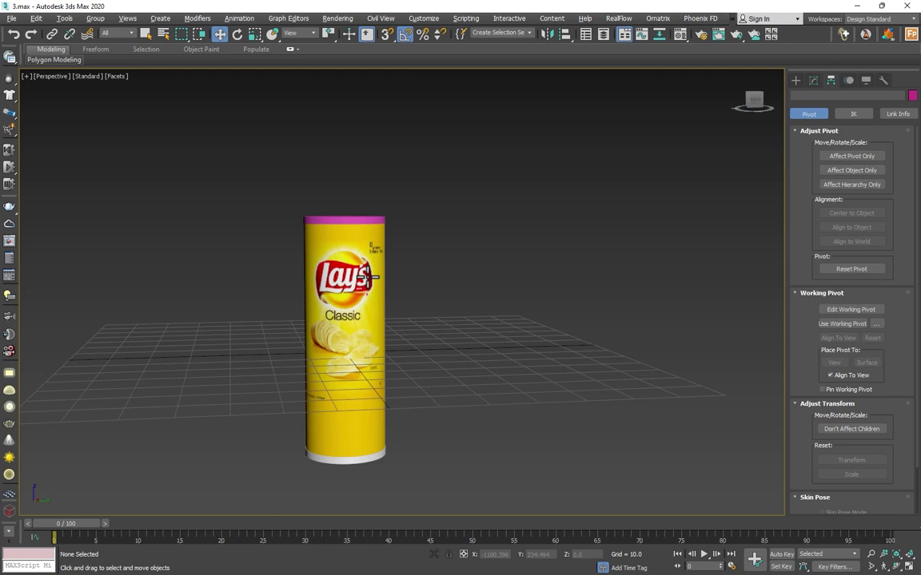
Look down on the can and pull its body away to reveal the lid and chip stack inside.
drag(371, 298, 361, 216)
click(360, 220)
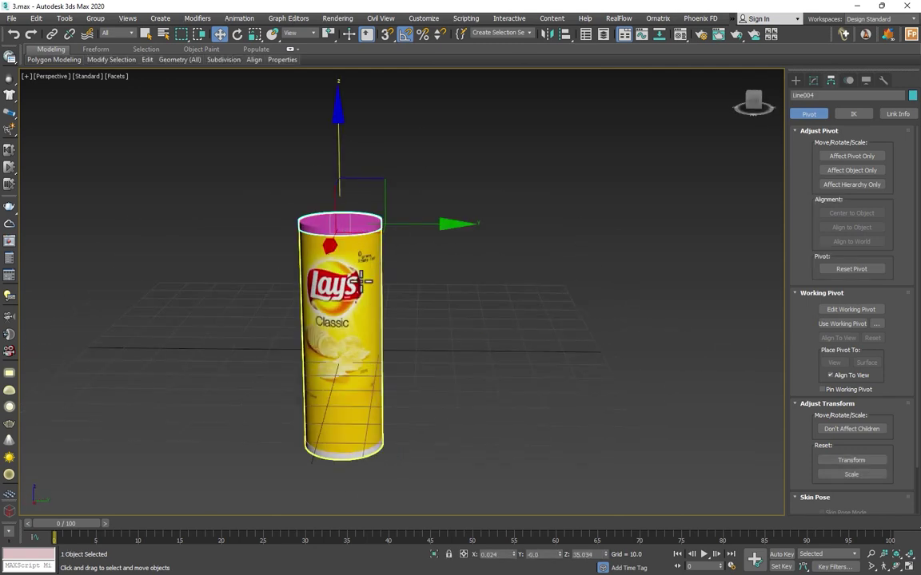
drag(348, 256, 355, 446)
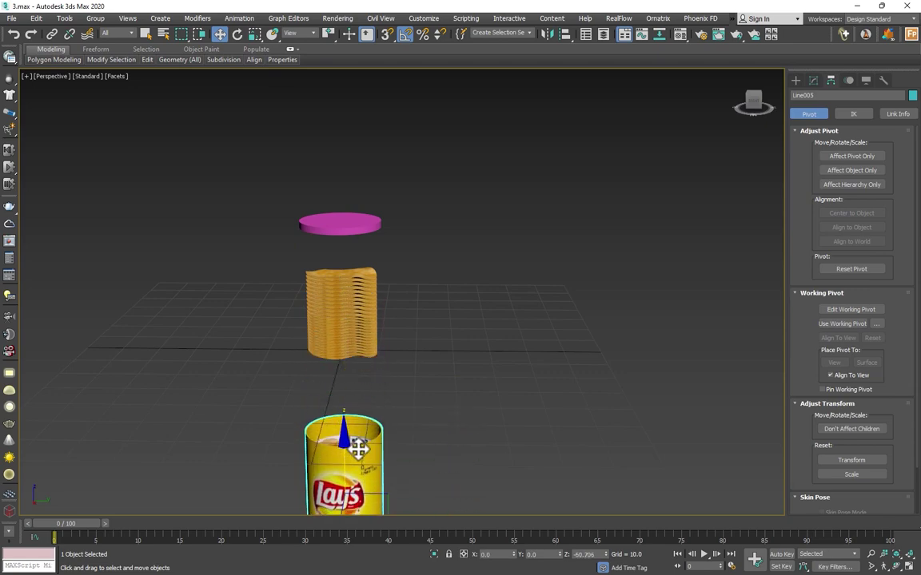
click(342, 305)
Put the can back around the chips and marquee-select all 27 parts of the model.
scroll(349, 277, up, 5)
scroll(349, 278, down, 6)
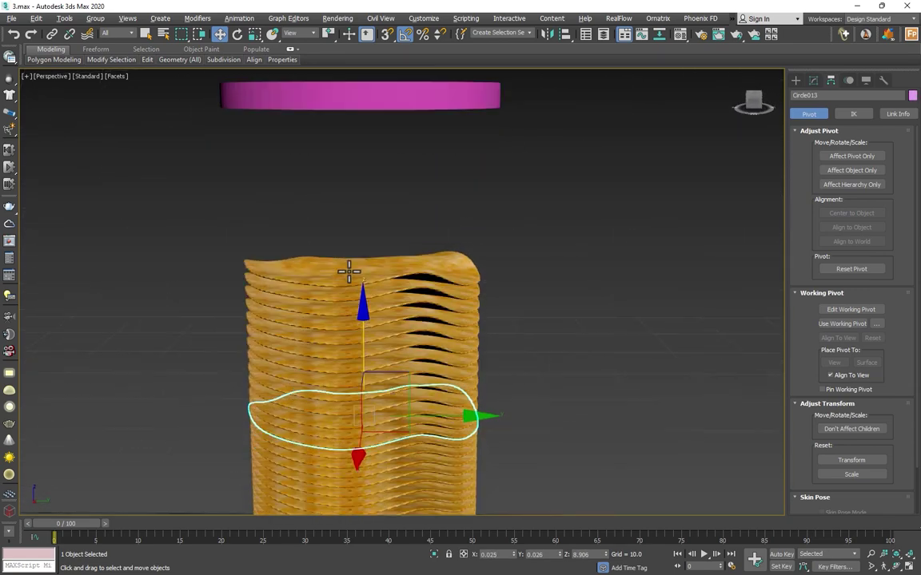
key(ctrl+z)
key(ctrl+z)
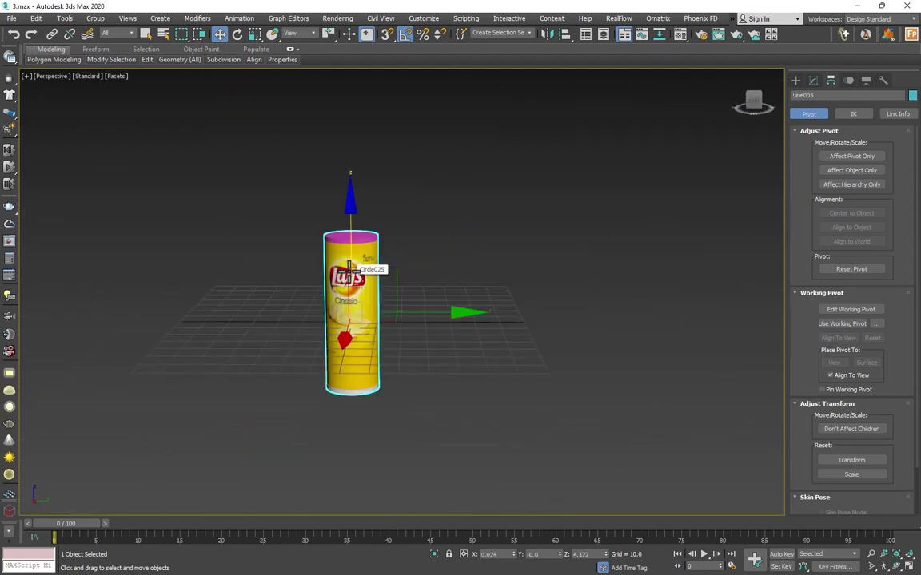
drag(483, 181, 320, 344)
Export the selected objects with gw::OBJ-Exporter, overwriting chips.obj on the Desktop.
click(12, 18)
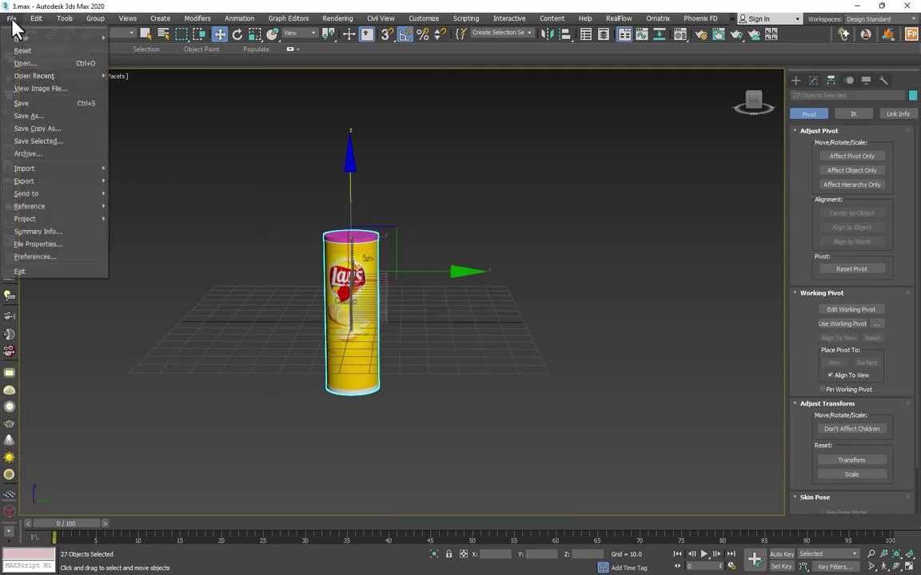
mouse_move(51, 183)
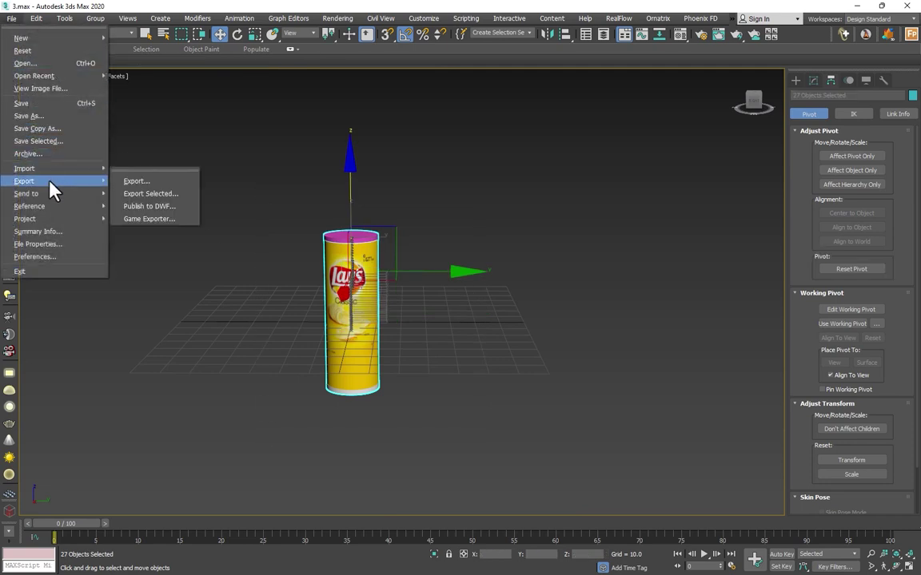
click(180, 196)
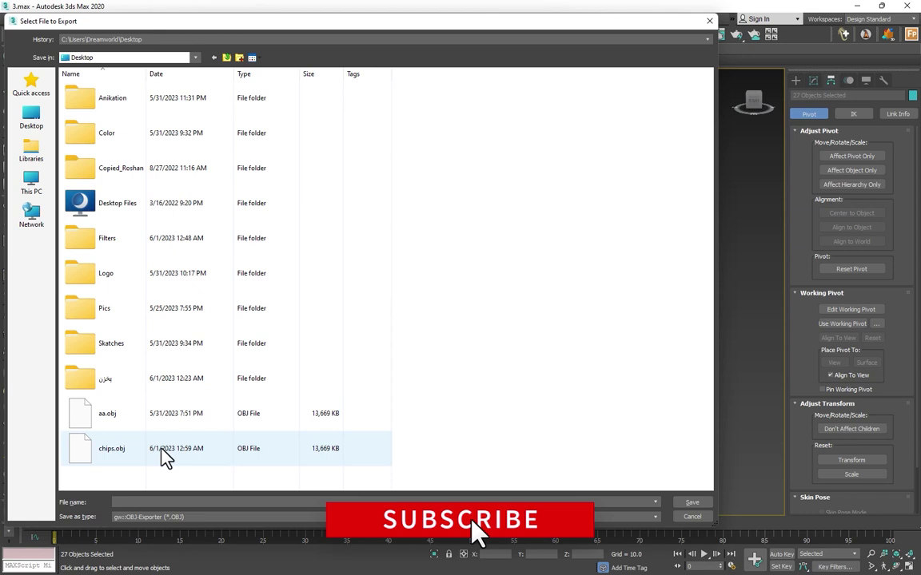
click(105, 455)
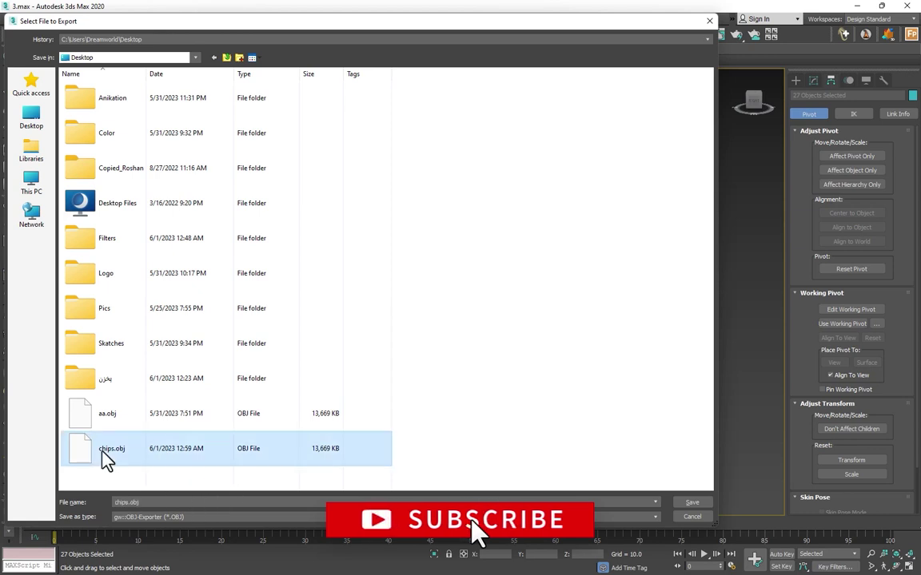
click(138, 517)
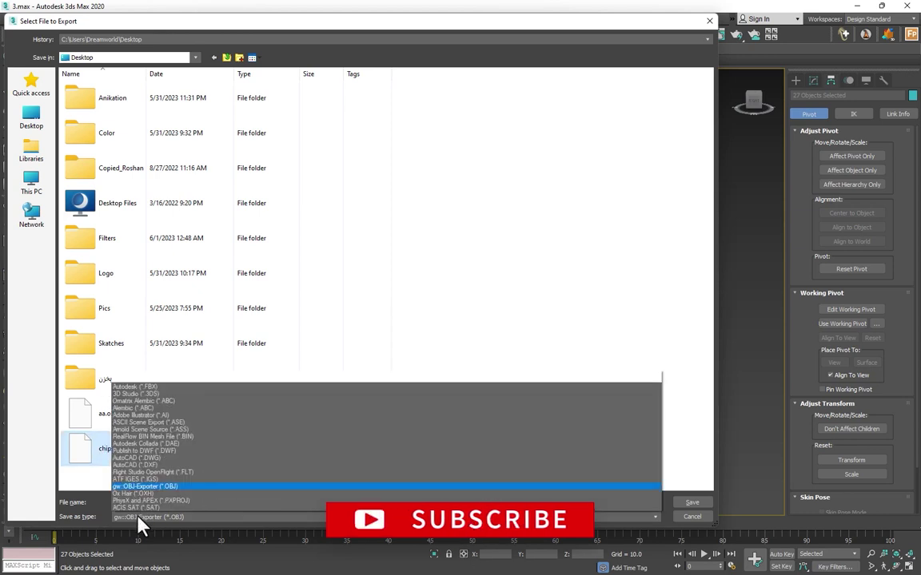
click(150, 465)
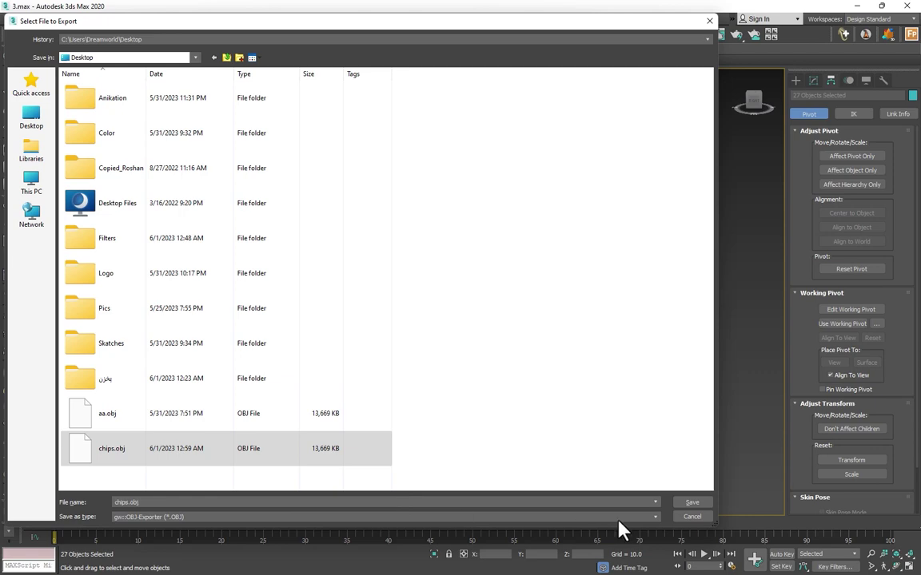
click(690, 504)
click(504, 335)
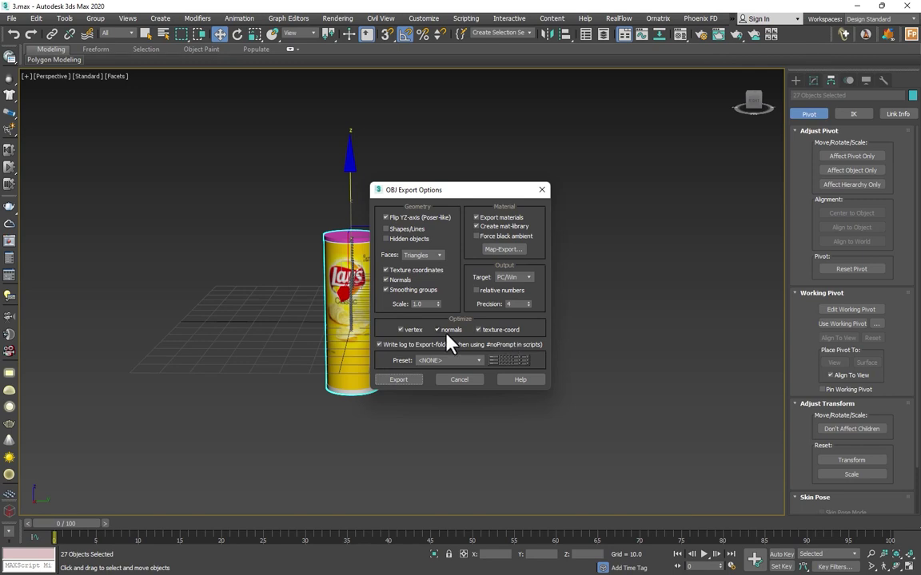
click(413, 380)
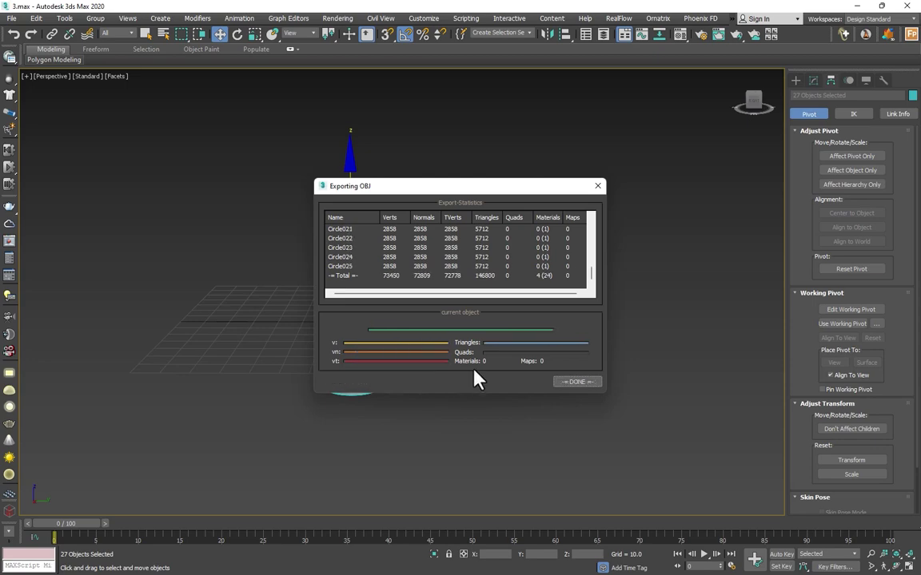
click(575, 382)
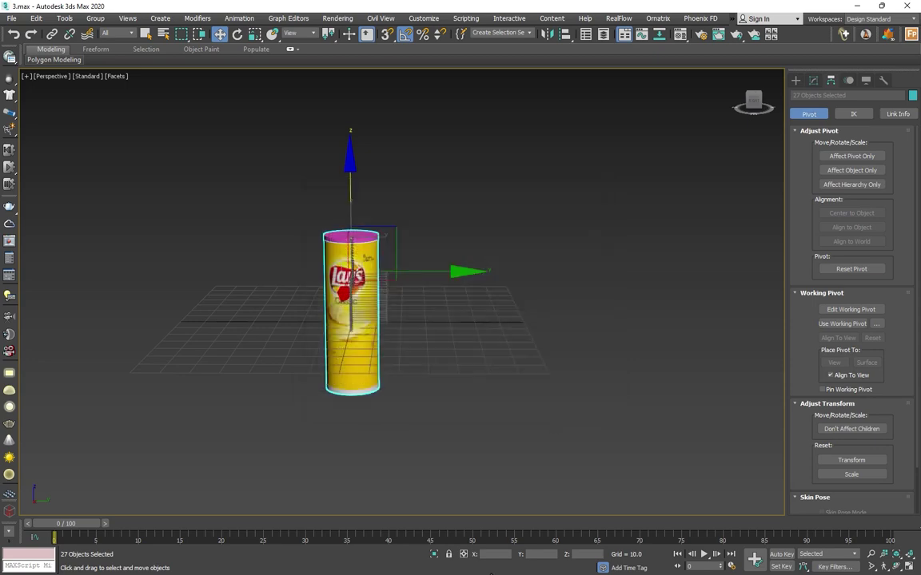
Create a composition named Ads using HDV/HDTV 720 29.97 (1280×720) with a 5-second duration.
click(857, 6)
click(429, 254)
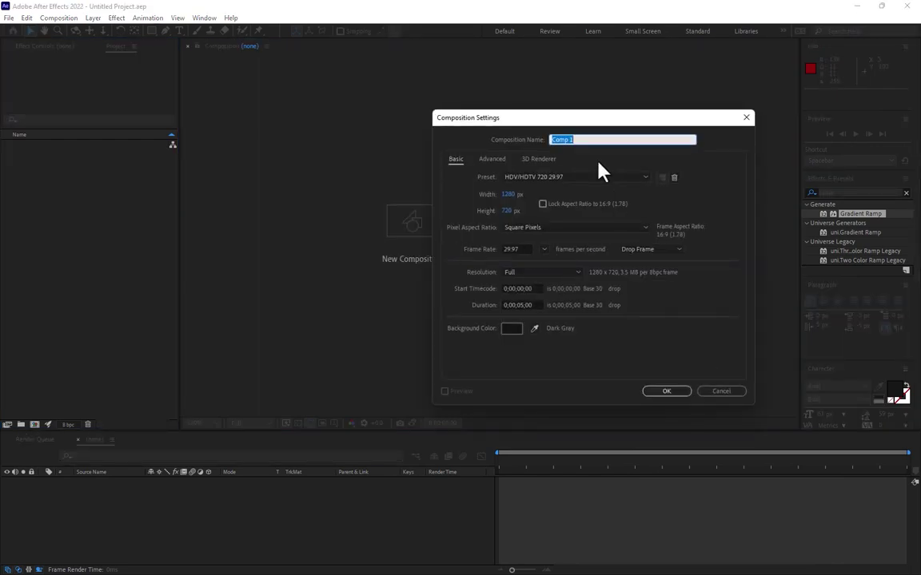
text(Ads)
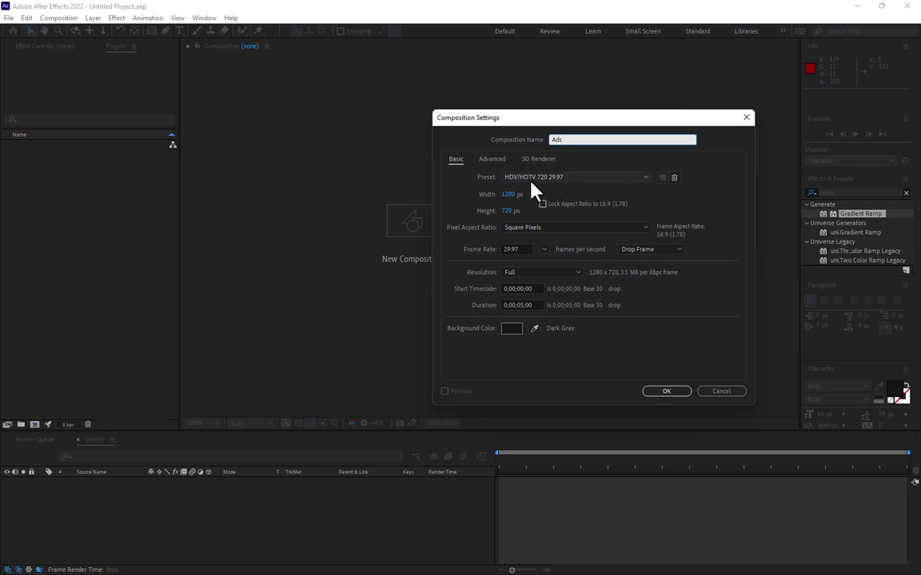
click(668, 393)
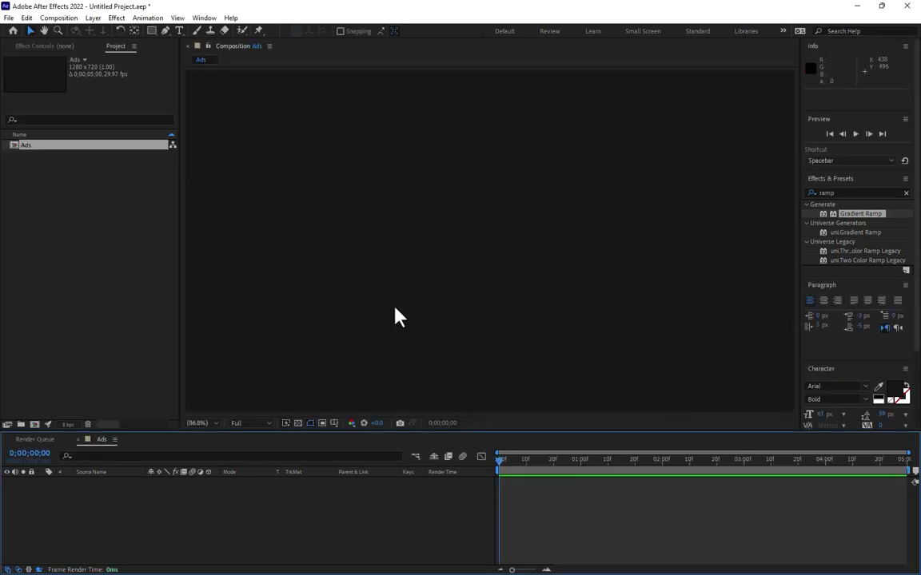
Add a new solid layer named bg to the Ads composition.
right_click(252, 515)
mouse_move(335, 376)
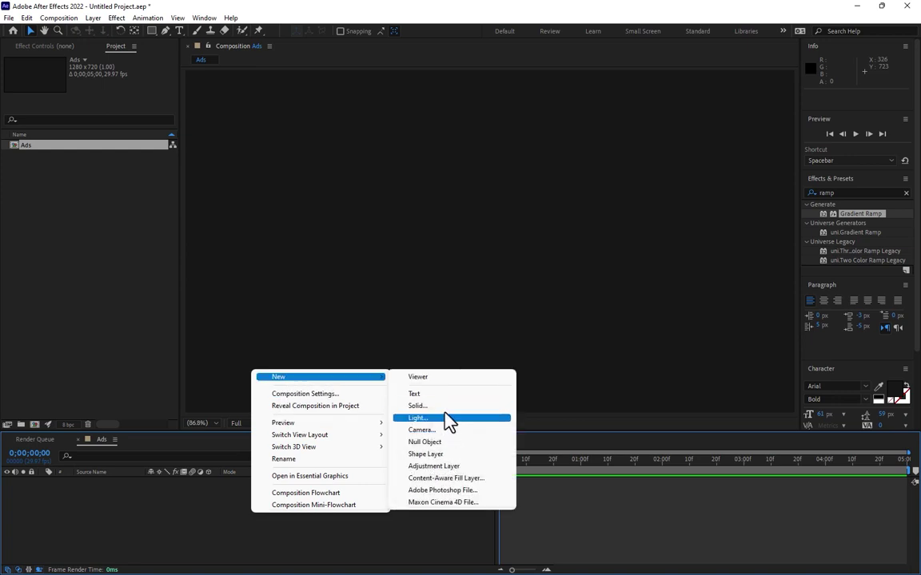
click(446, 406)
text(b)
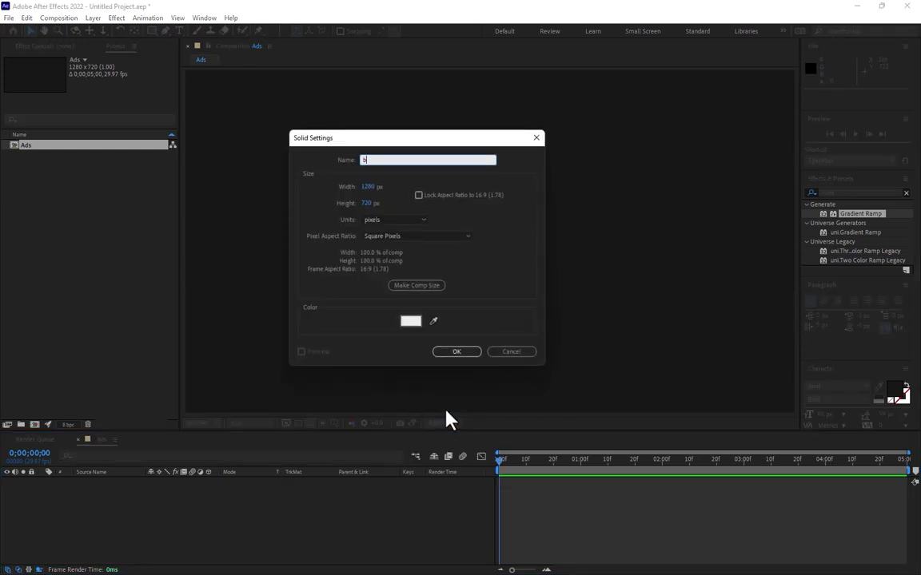
text(g)
click(461, 353)
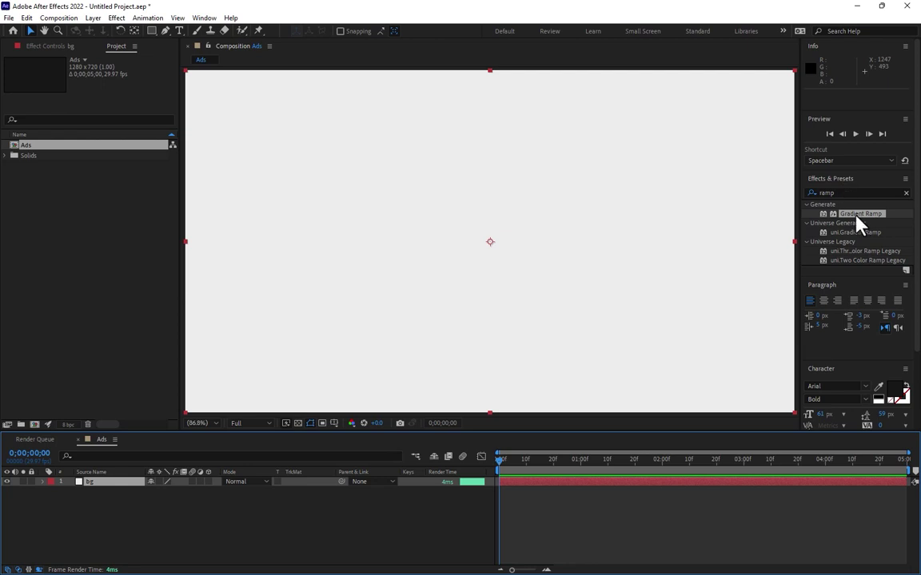
Apply Gradient Ramp to bg, running from red FF5757 to dark red.
drag(862, 218, 580, 269)
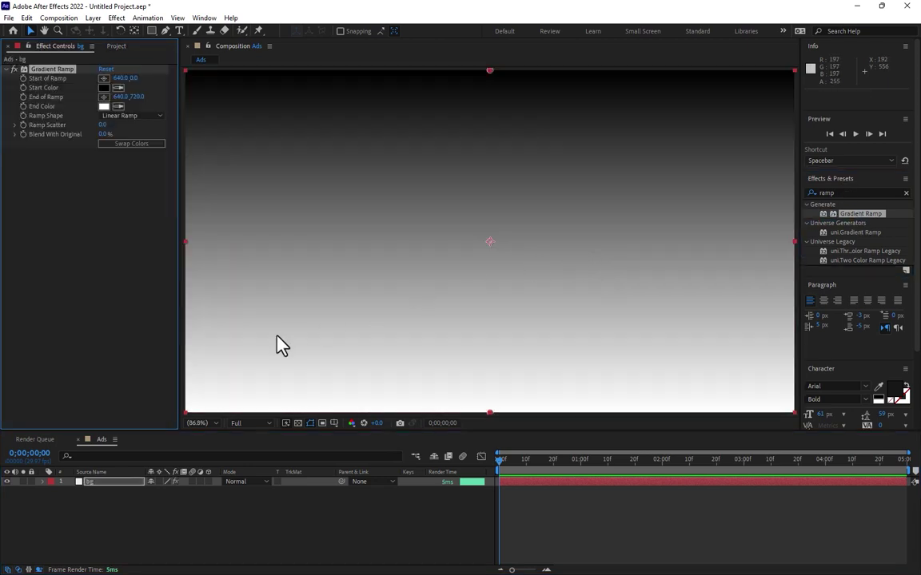
click(104, 87)
click(664, 359)
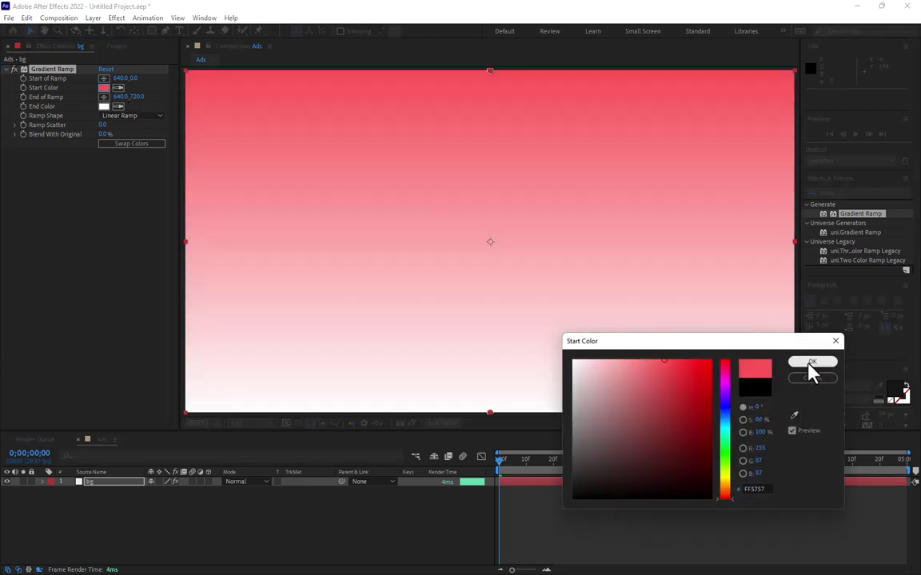
click(812, 362)
click(104, 106)
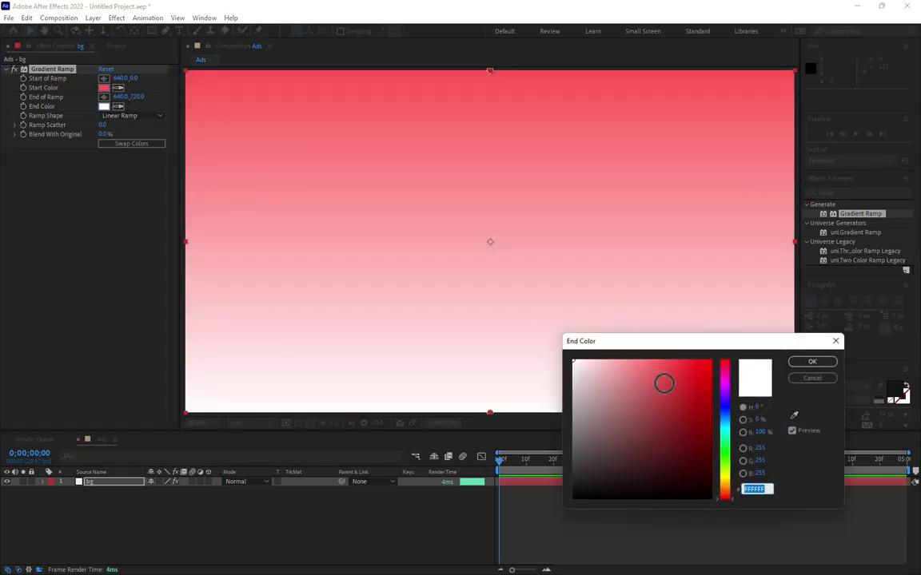
drag(663, 382, 711, 447)
click(810, 364)
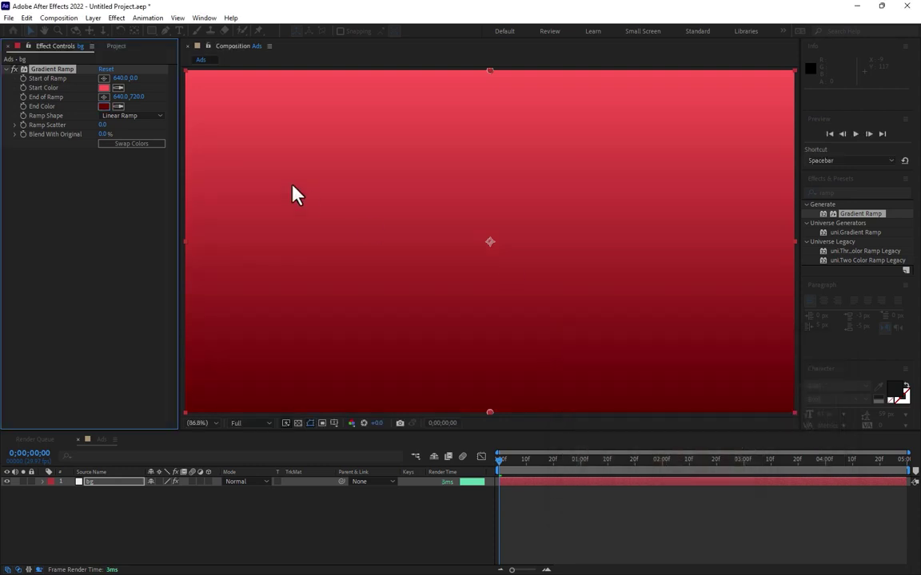
Change the ramp's shape to Radial Ramp.
click(128, 120)
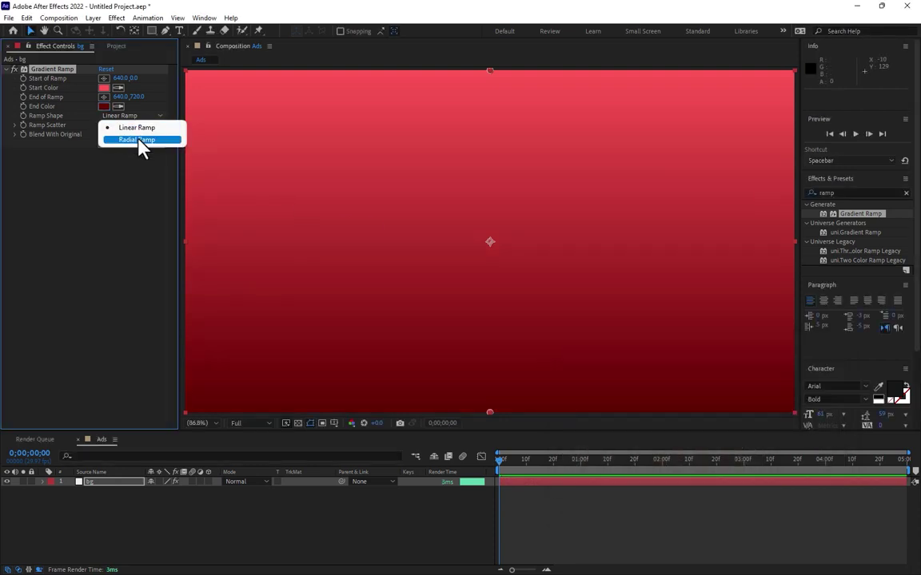
click(138, 141)
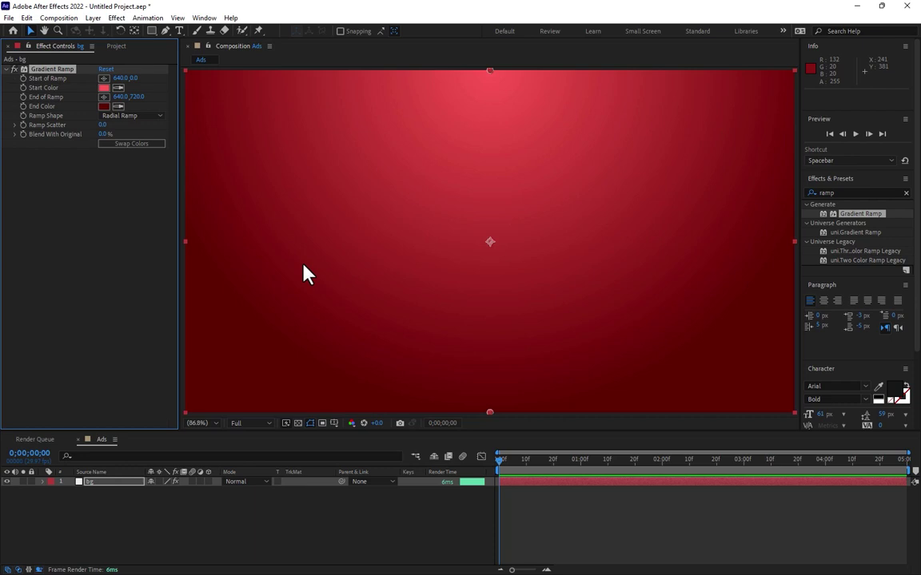
click(32, 486)
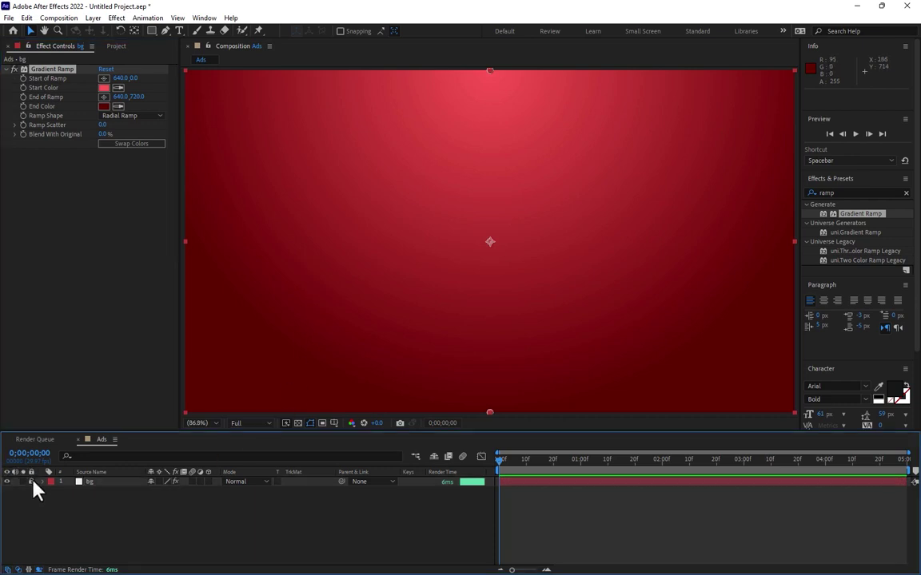
Add a new solid layer named 3D above bg.
right_click(204, 524)
mouse_move(254, 385)
click(375, 413)
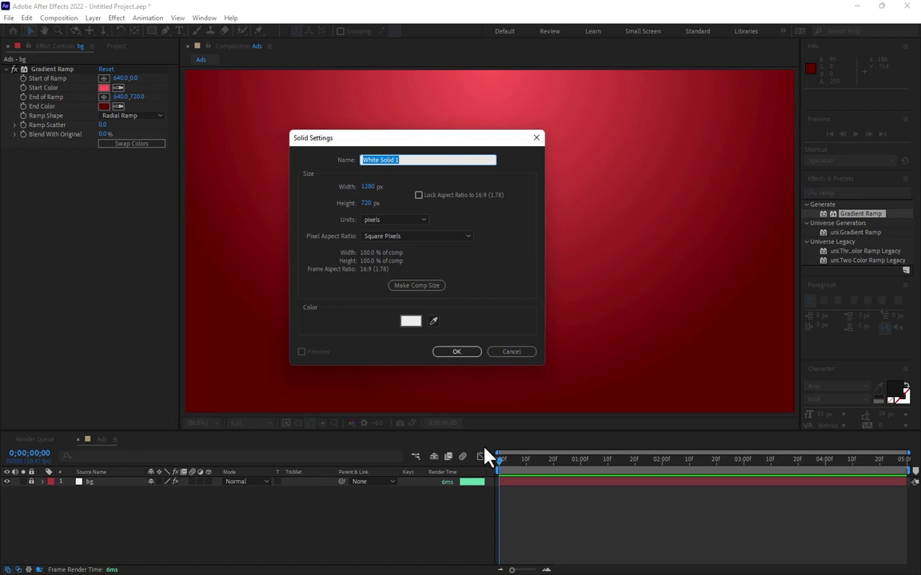
text(3D)
key(Return)
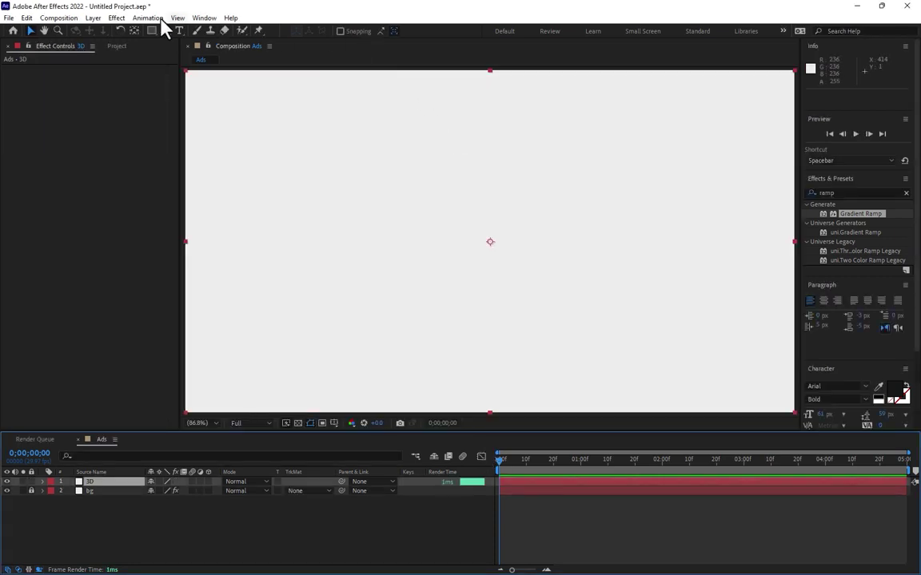
Apply the Video Copilot Element effect to the 3D solid.
click(116, 18)
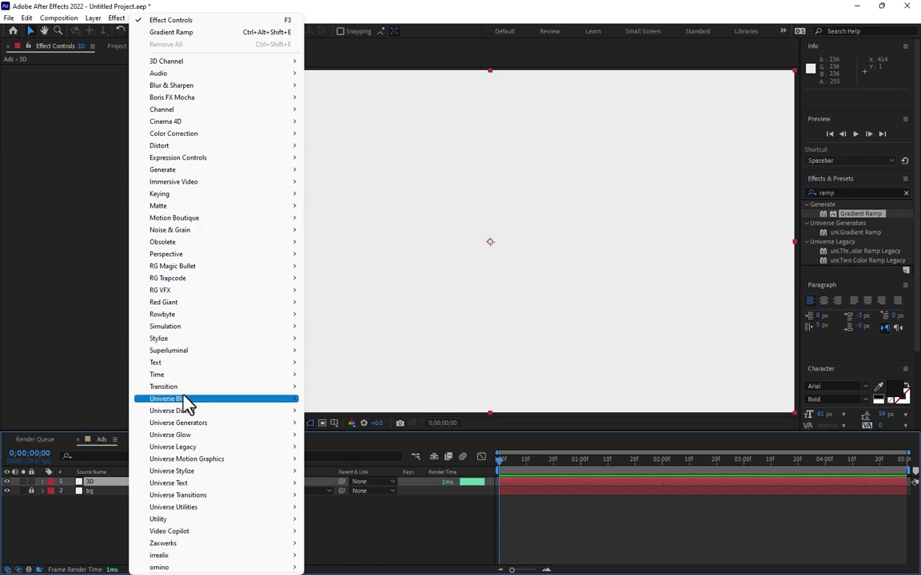
mouse_move(195, 533)
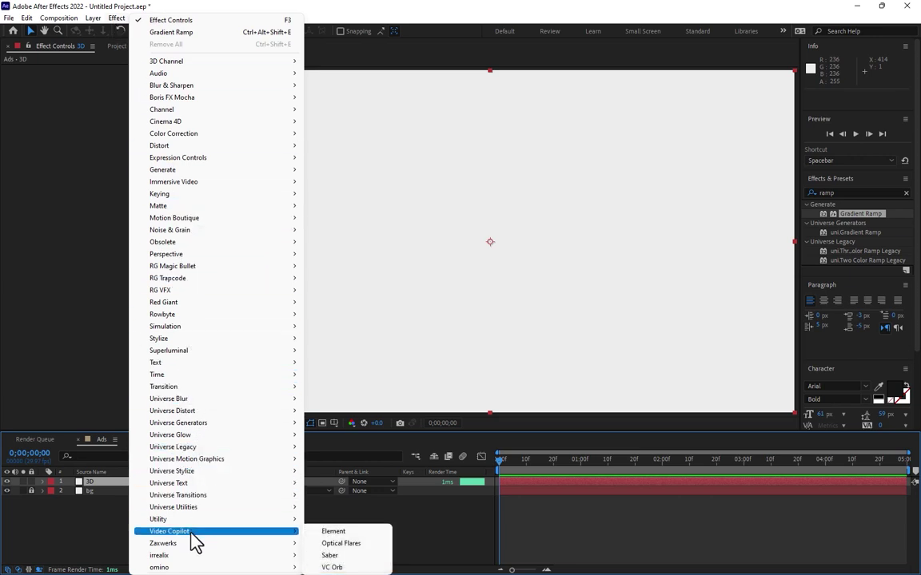
click(345, 533)
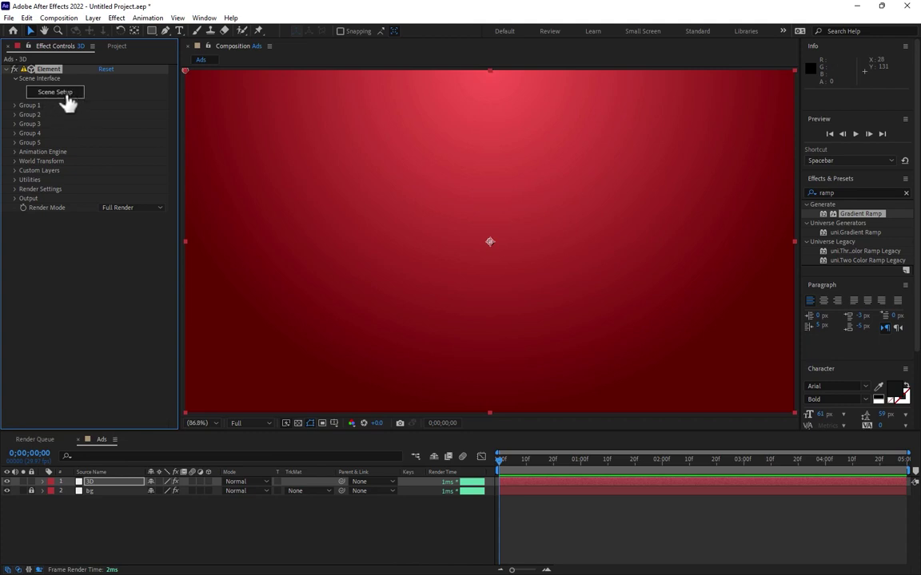
In Element's Scene Setup, choose chips.obj from the Desktop as the model to import.
click(68, 100)
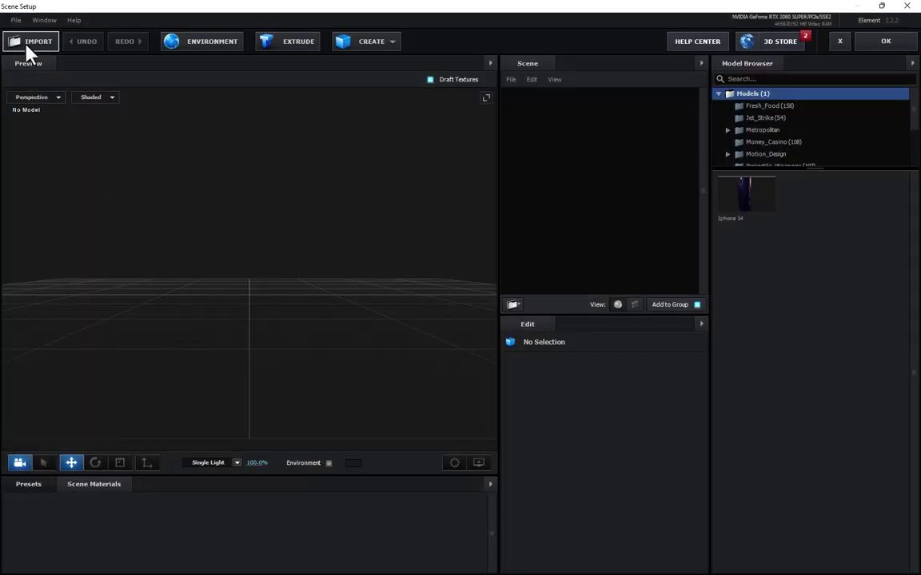
click(24, 40)
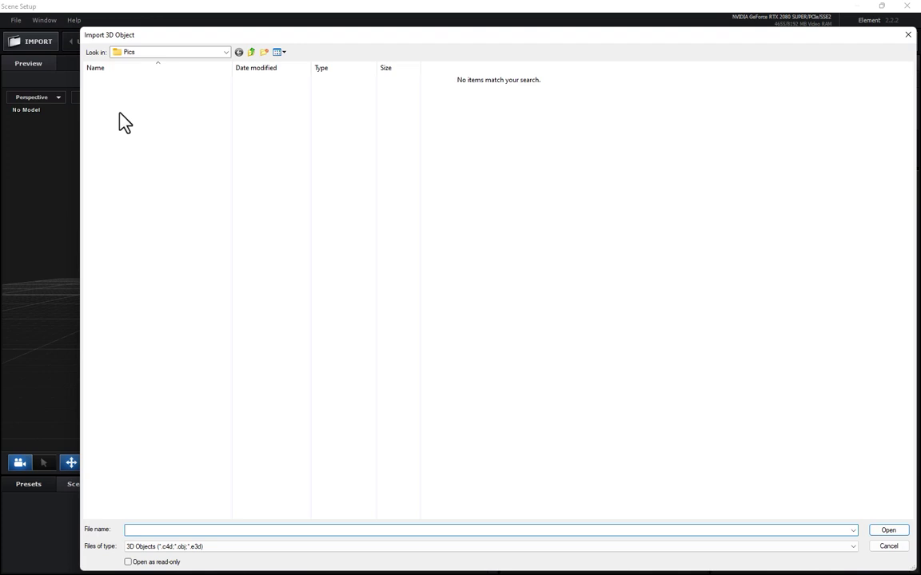
click(227, 53)
click(189, 74)
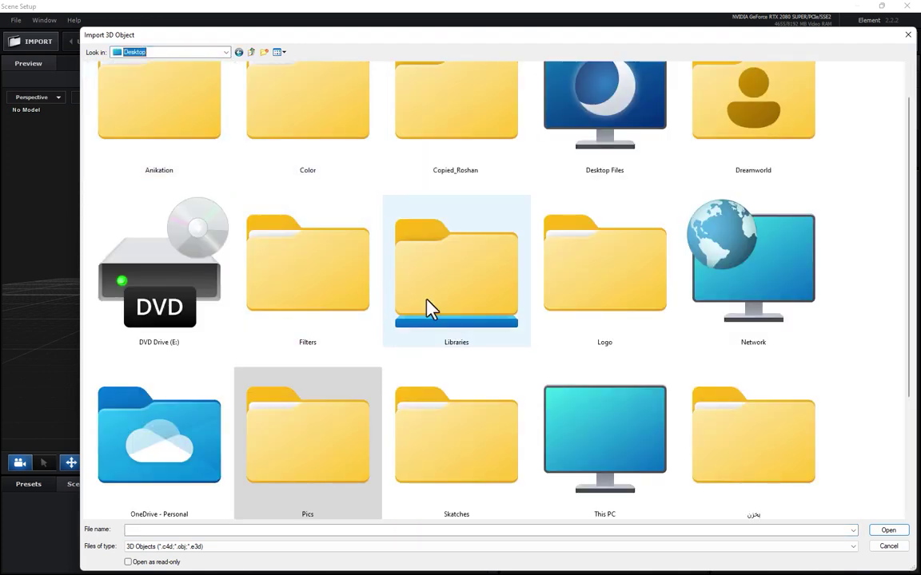
scroll(581, 356, down, 2)
double_click(312, 460)
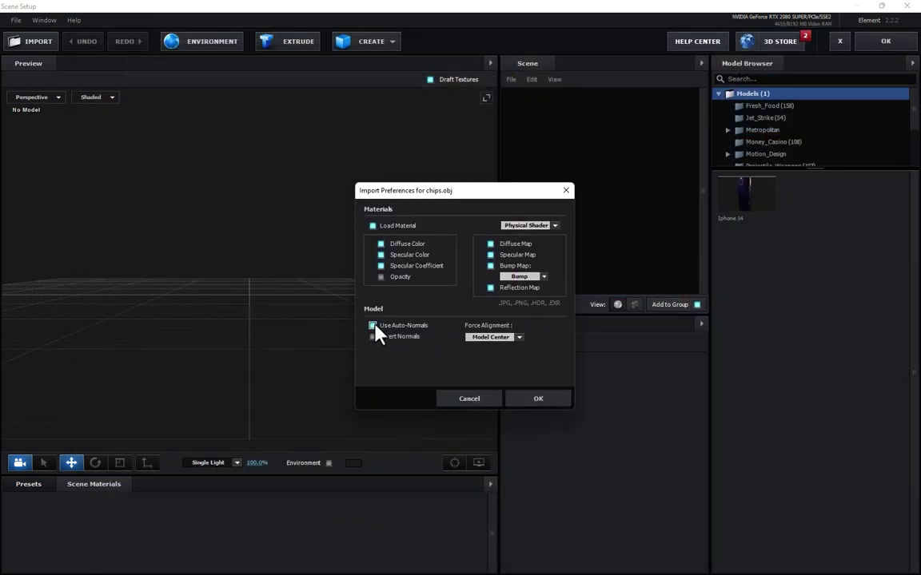
Load the chips model and scale the can up to 274.2%.
click(538, 400)
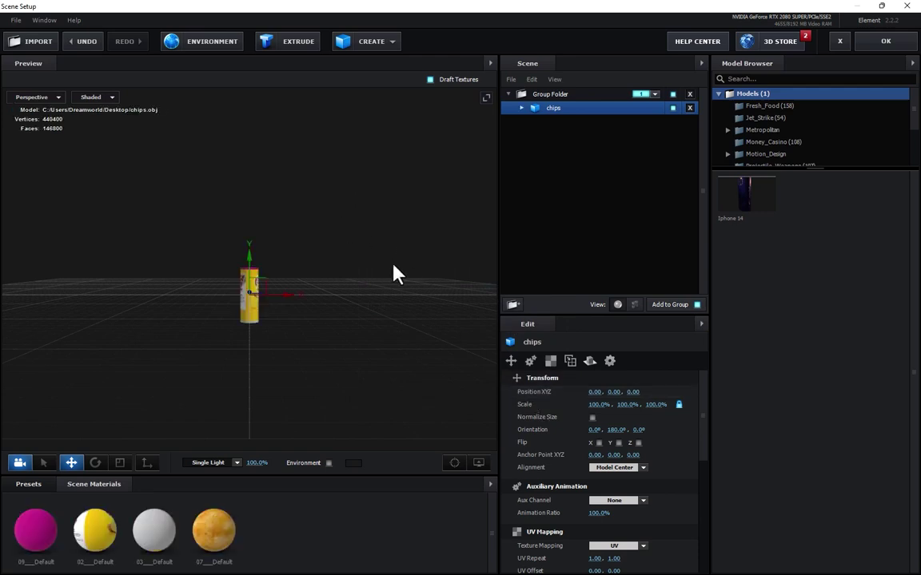
click(120, 463)
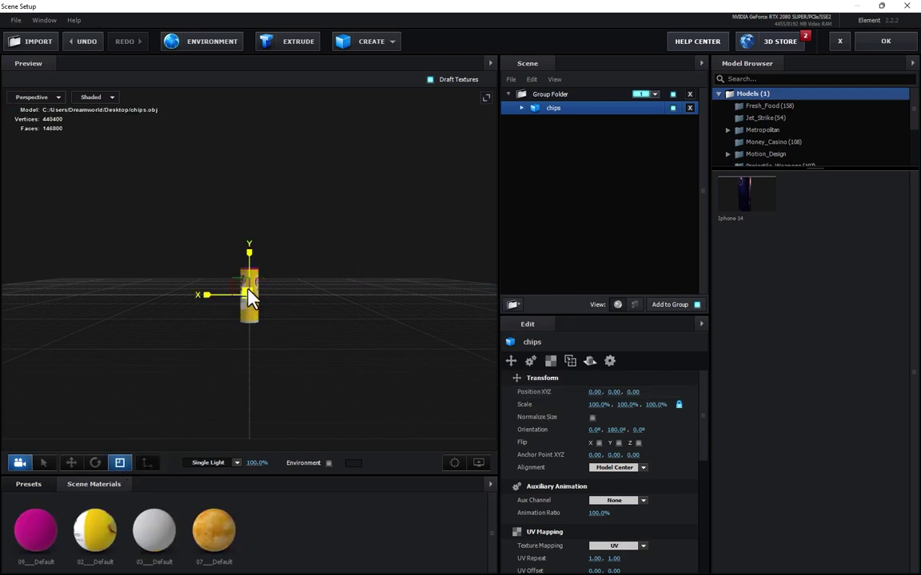
drag(250, 295, 177, 423)
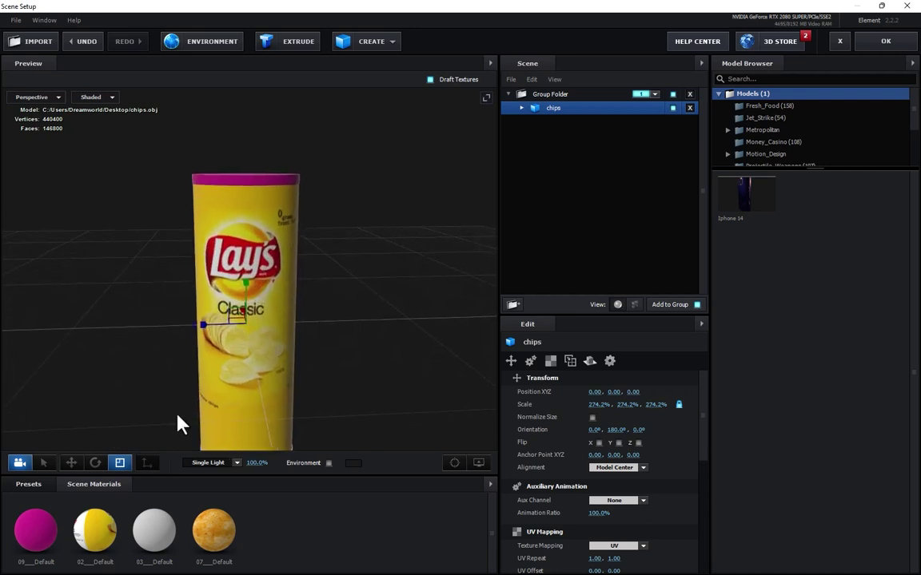
Apply the Plastic_White physical preset to the 09_Default and 03_Default materials.
click(29, 486)
click(55, 548)
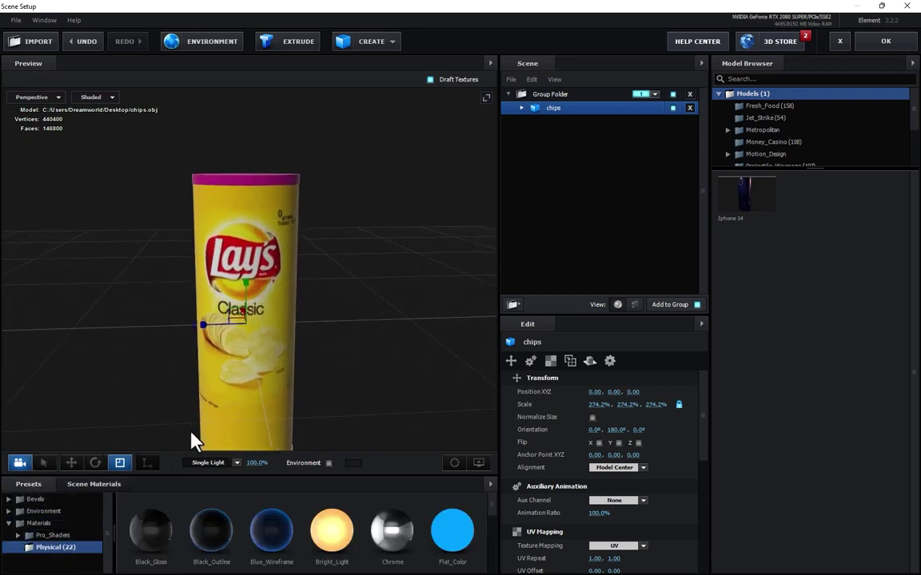
scroll(304, 550, down, 3)
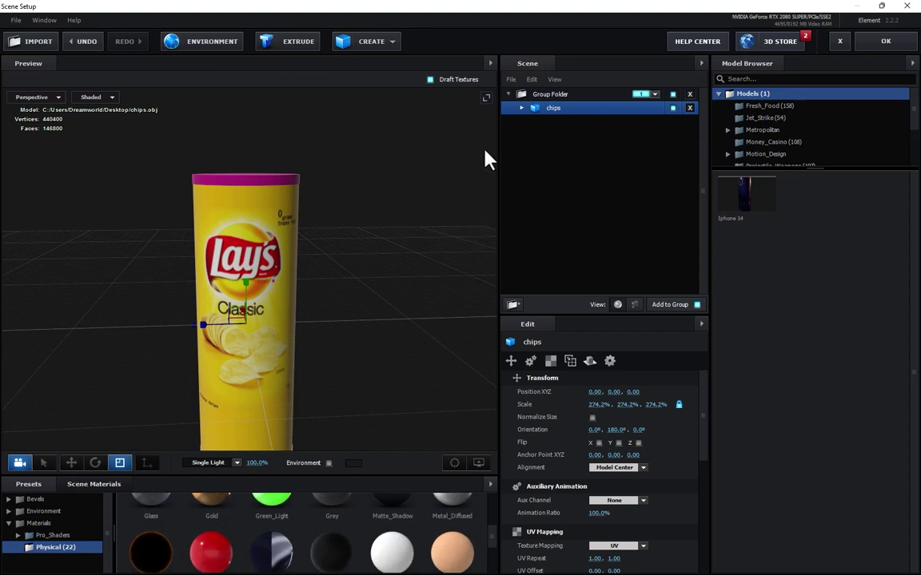
click(520, 109)
click(593, 127)
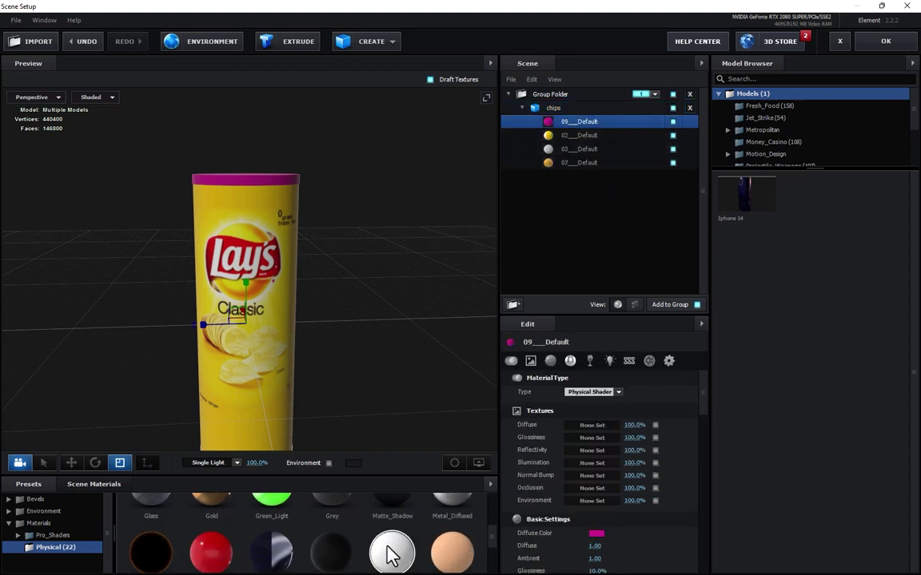
drag(390, 553, 609, 128)
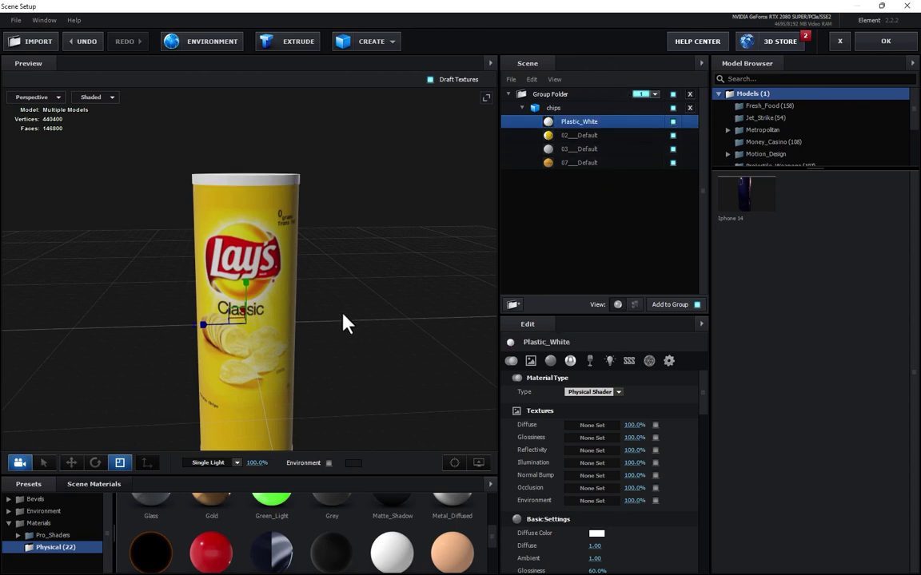
drag(343, 323, 360, 170)
click(591, 149)
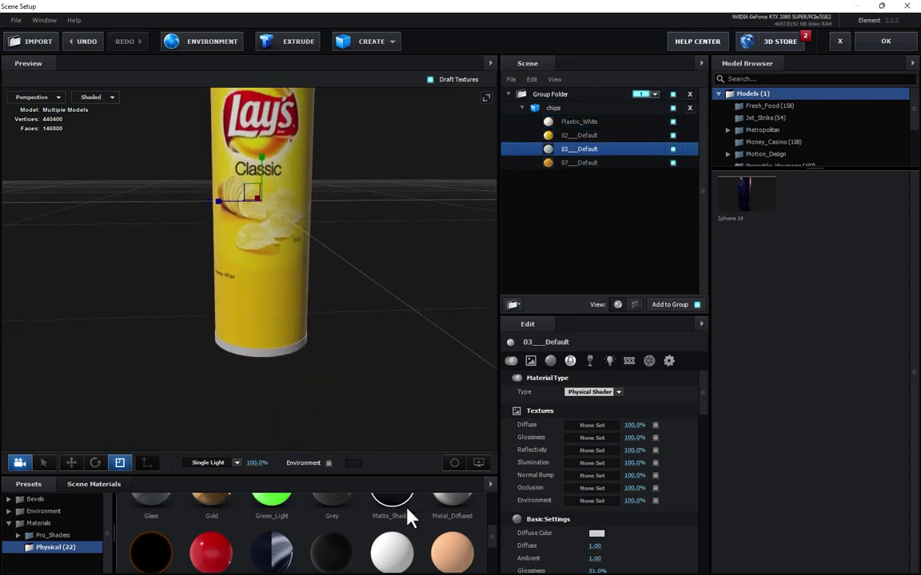
drag(391, 549, 611, 150)
Apply Paint_Red to the can body's 02_Default material.
drag(403, 302, 355, 349)
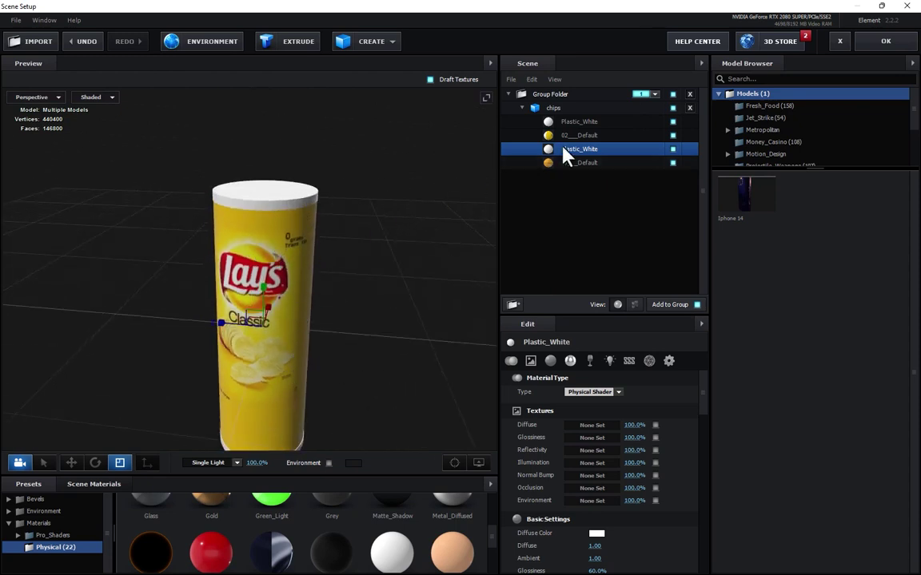
click(586, 136)
mouse_move(210, 551)
mouse_down()
mouse_move(591, 158)
mouse_move(594, 136)
mouse_up()
drag(381, 314, 429, 305)
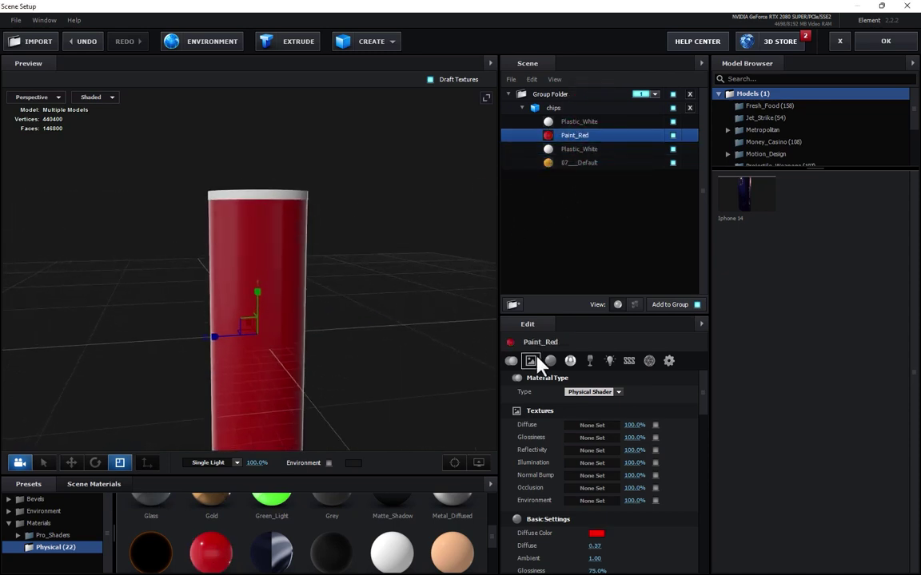
Give the Paint_Red material the Lay's label image from Desktop\Pics as diffuse texture, with white diffuse colour.
click(534, 360)
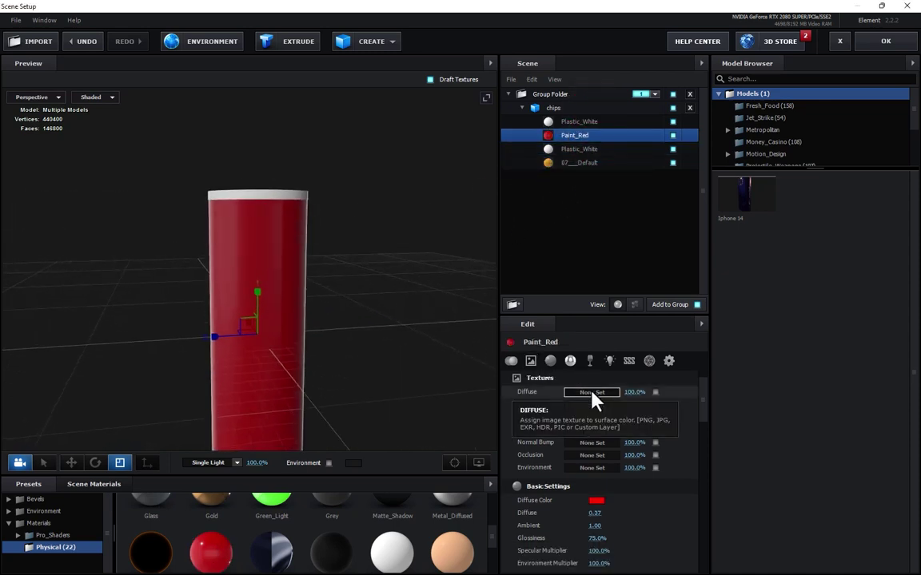
click(591, 397)
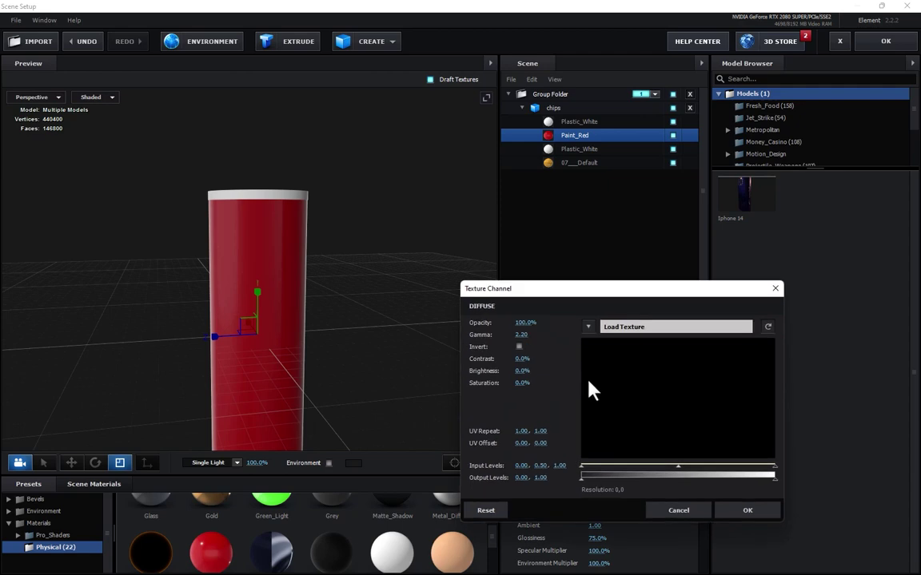
click(646, 334)
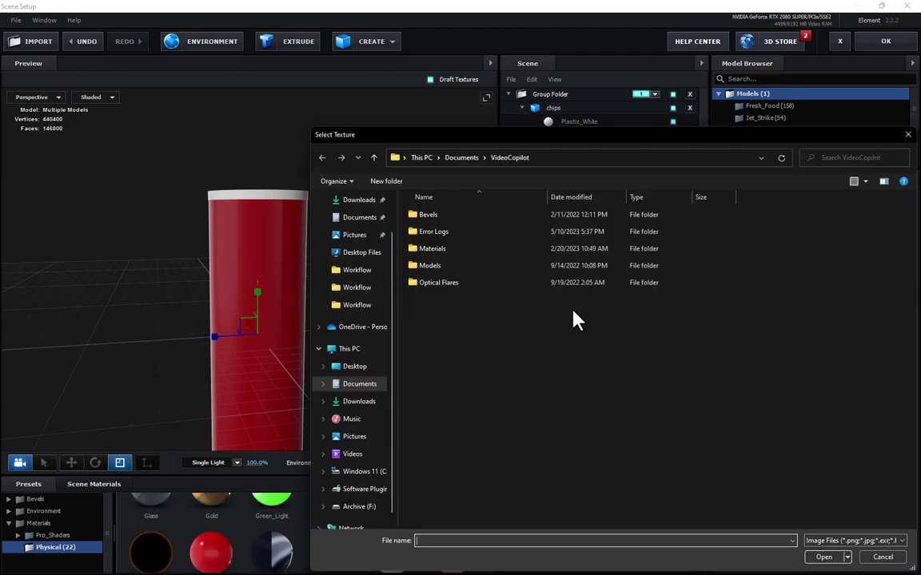
click(358, 366)
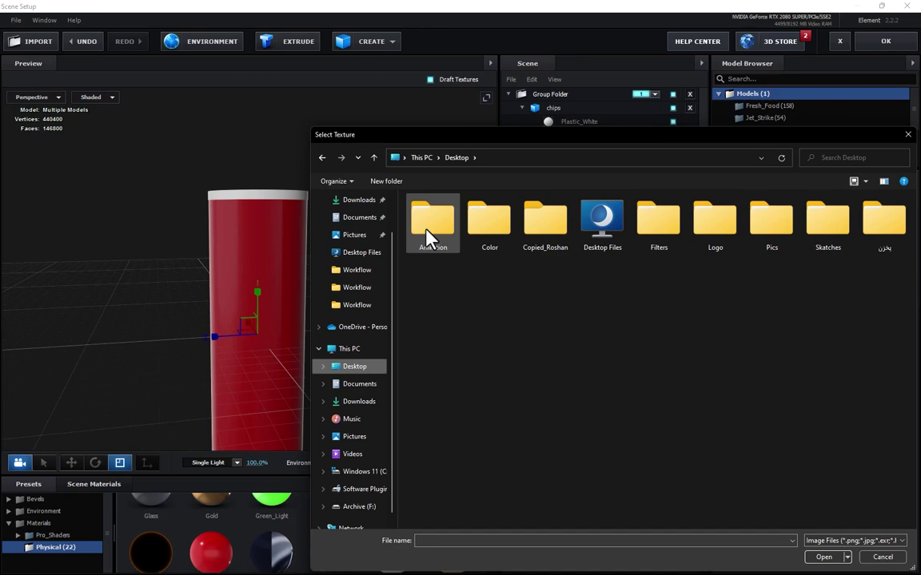
double_click(760, 233)
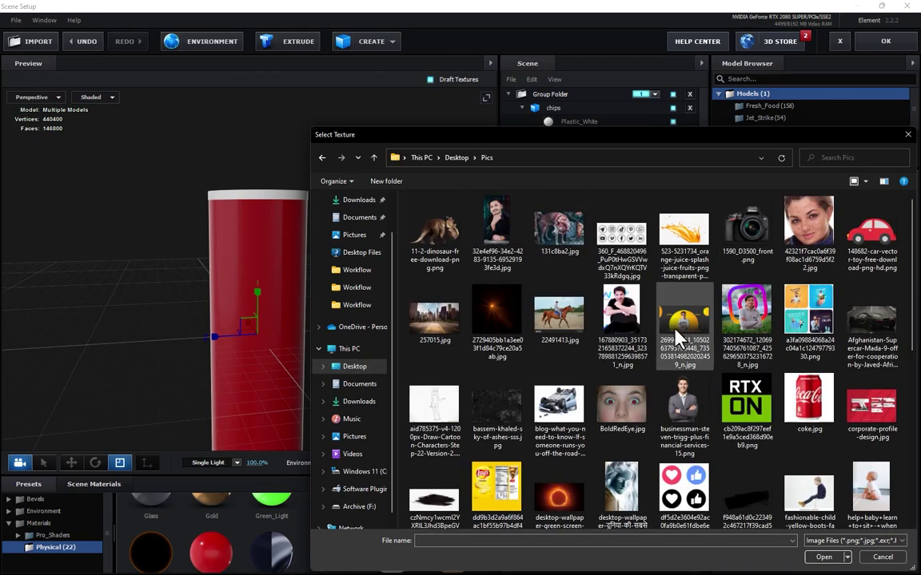
double_click(494, 478)
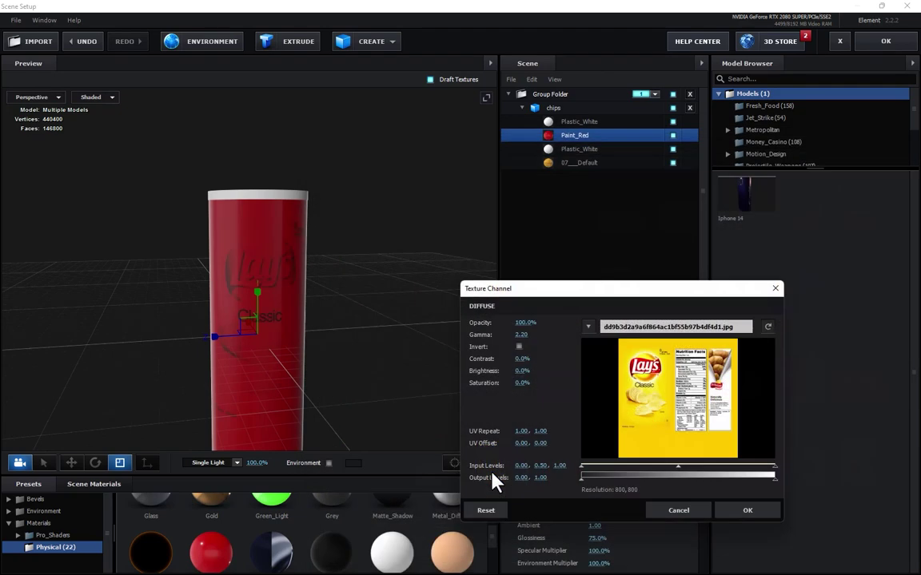
click(747, 510)
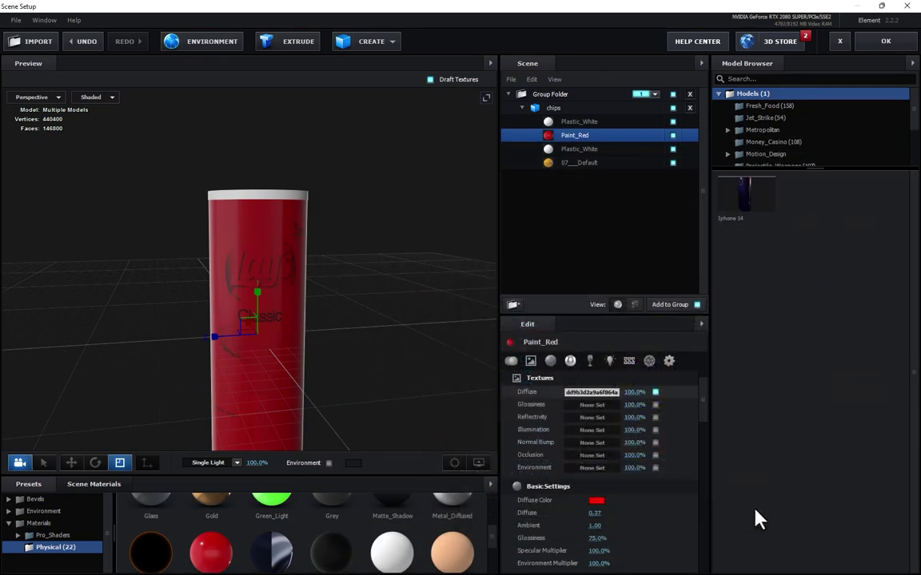
click(597, 500)
drag(586, 514, 464, 385)
click(692, 558)
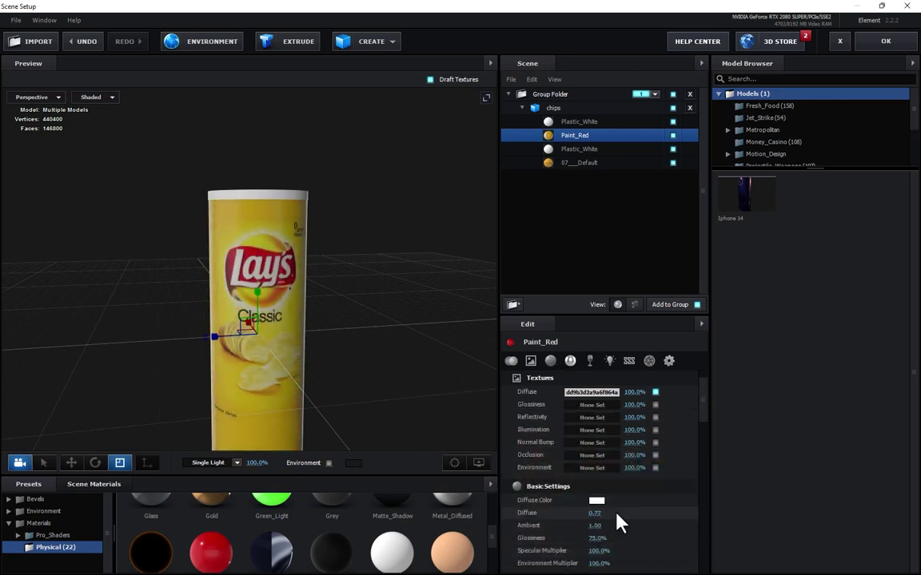
Raise the material's reflectivity intensity from 3% to 18%.
drag(705, 400, 692, 438)
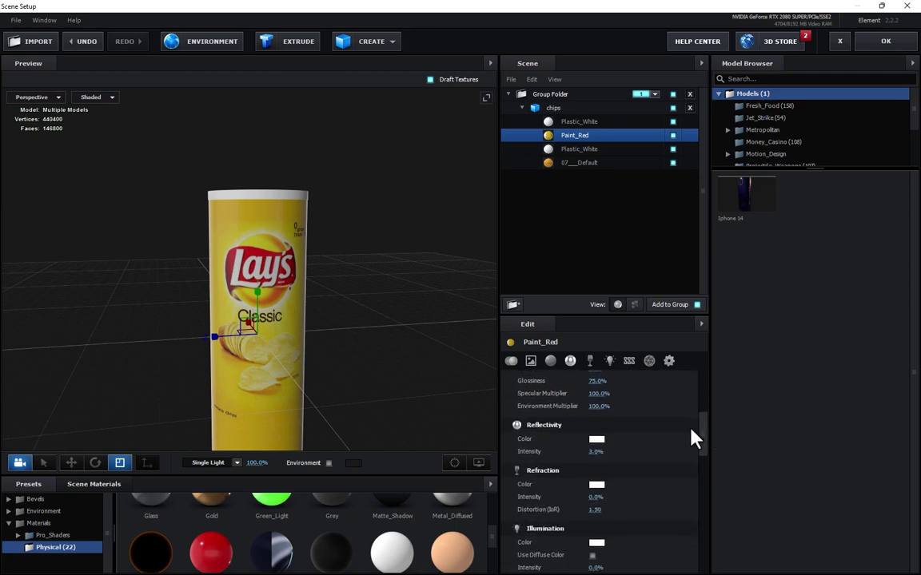
drag(592, 448, 602, 448)
mouse_move(391, 375)
mouse_down()
mouse_move(415, 366)
mouse_move(405, 349)
mouse_move(376, 372)
mouse_up()
Load BackLight_2K_44.jpg from BackLight_Environments > BackLight_2K as the environment map.
click(226, 45)
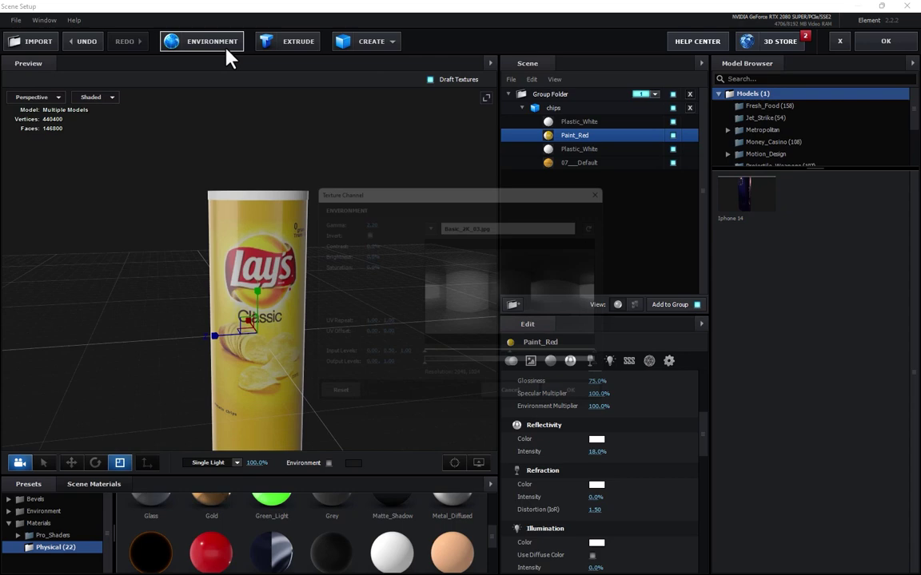
click(515, 224)
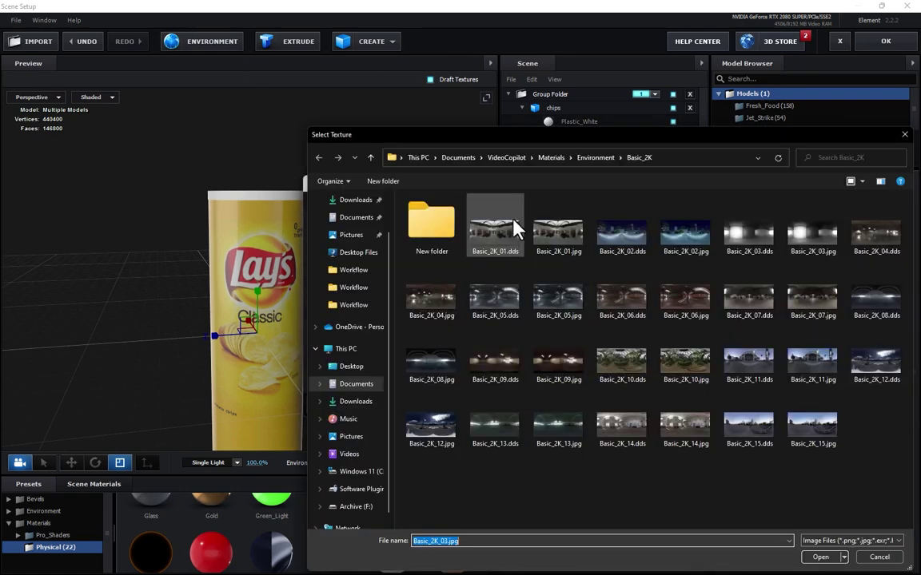
click(578, 158)
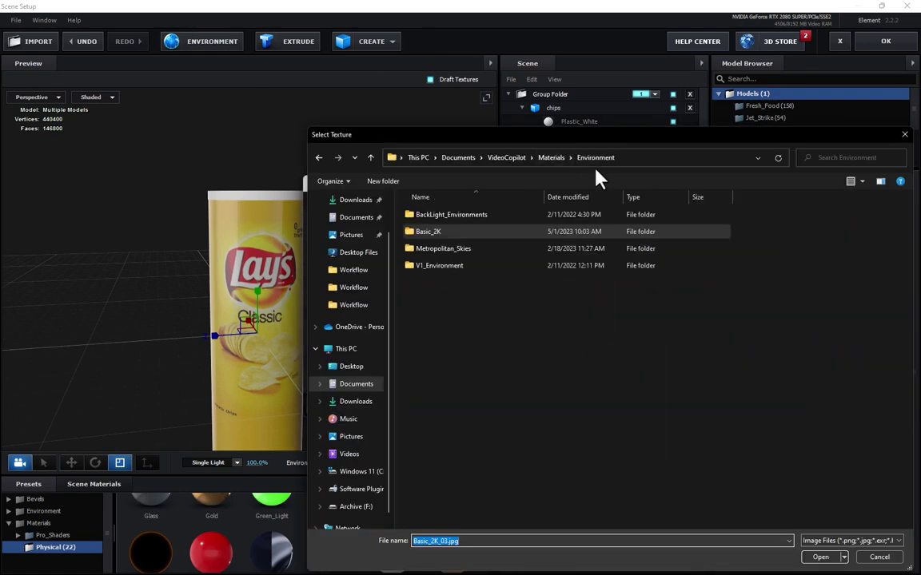
double_click(466, 214)
double_click(459, 216)
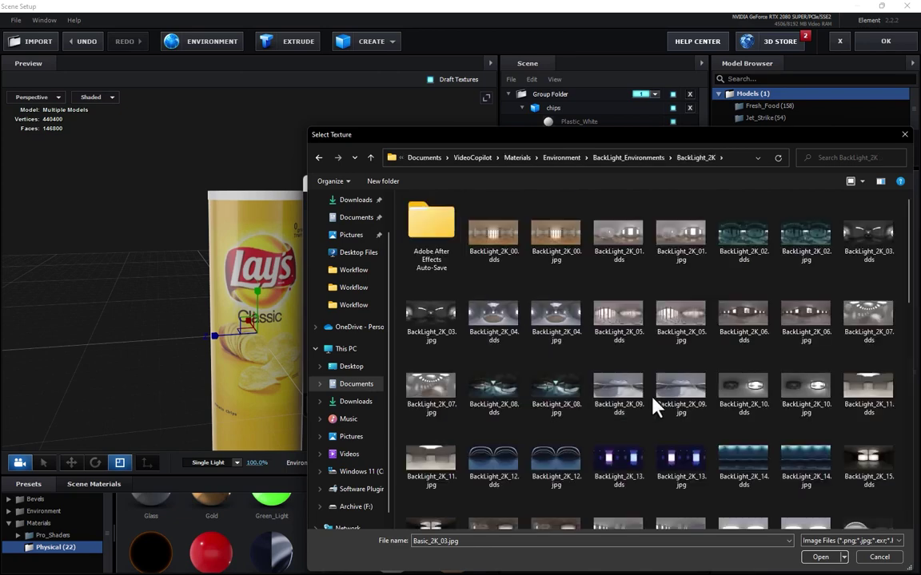
scroll(653, 404, down, 8)
double_click(572, 360)
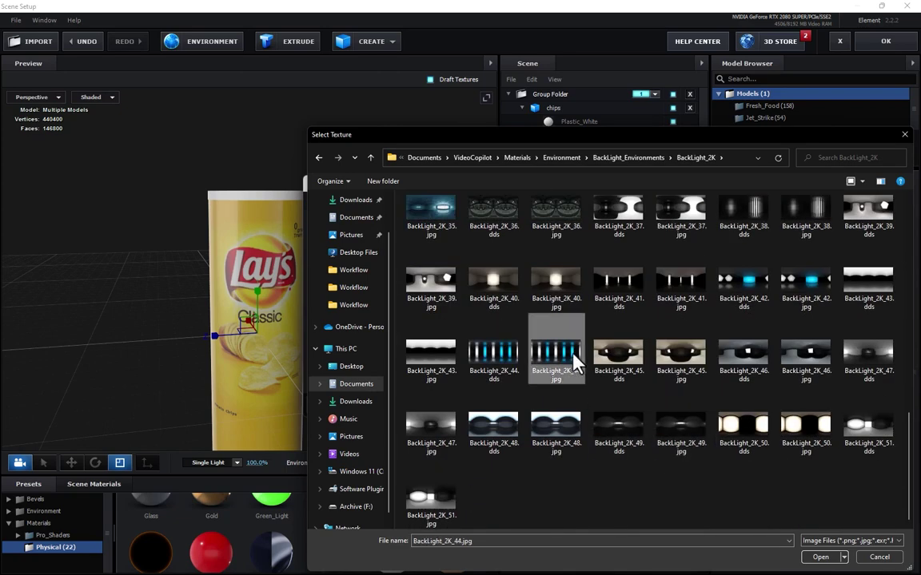
click(596, 406)
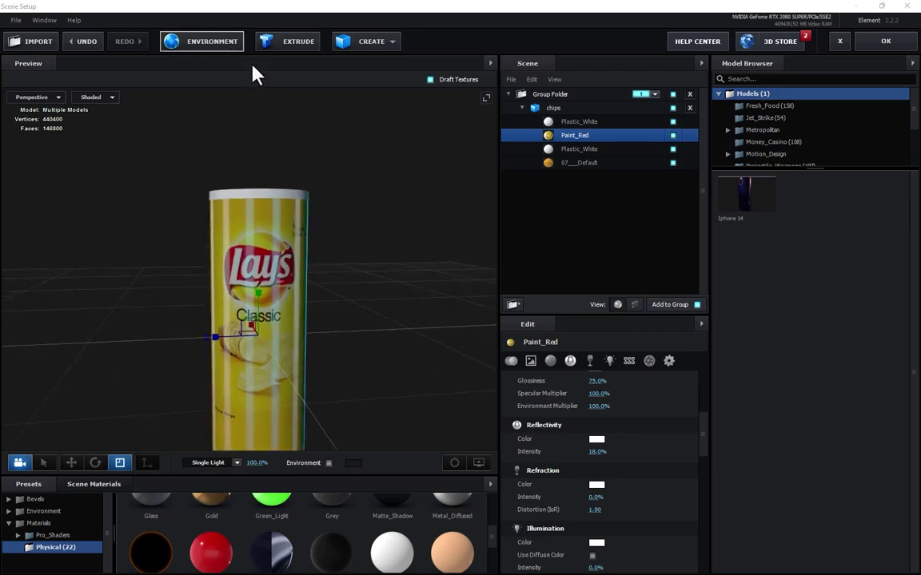
Swap the environment map to BackLight_2K_41.dds.
click(557, 280)
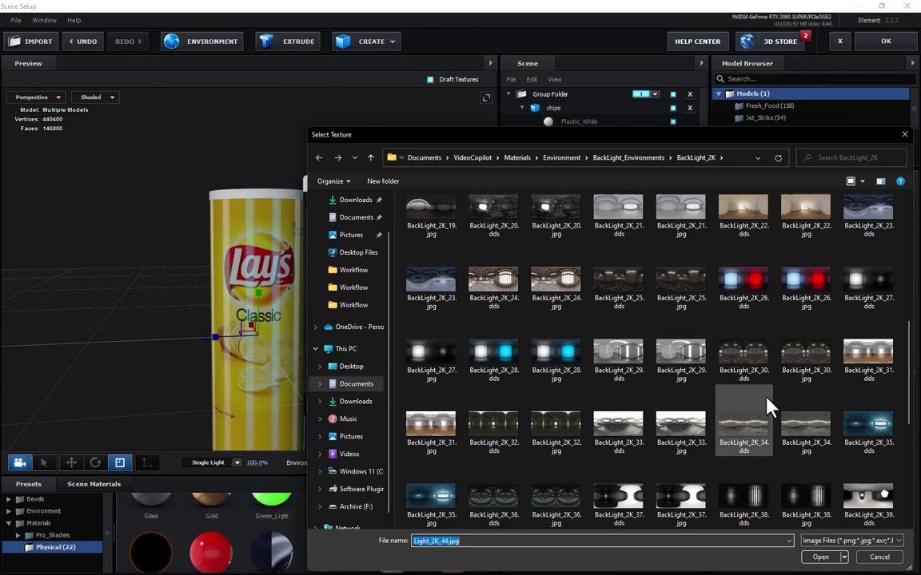
scroll(764, 437, down, 5)
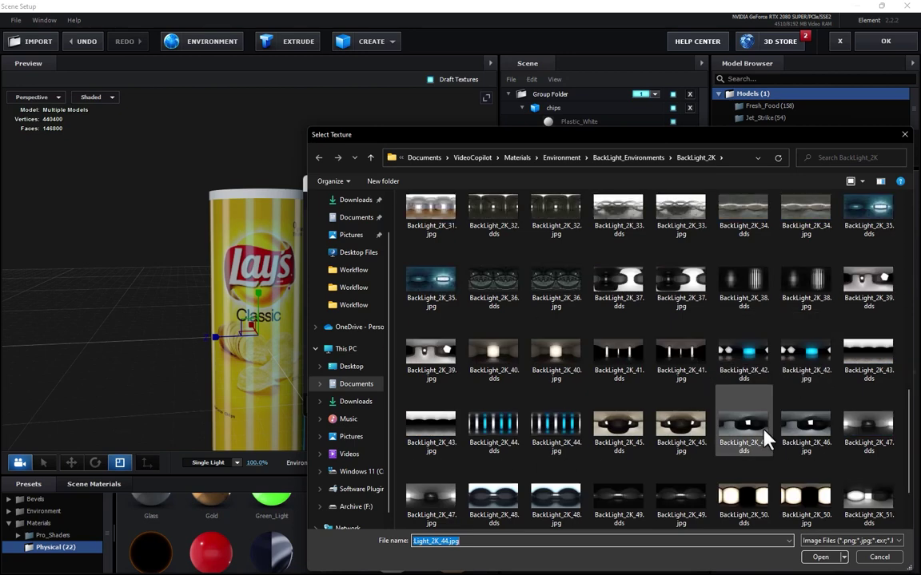
double_click(877, 363)
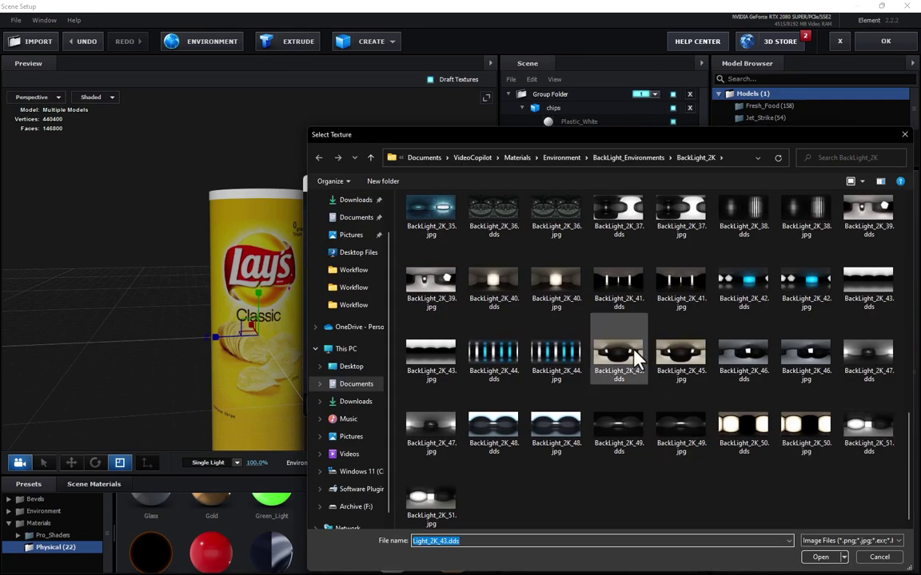
click(625, 293)
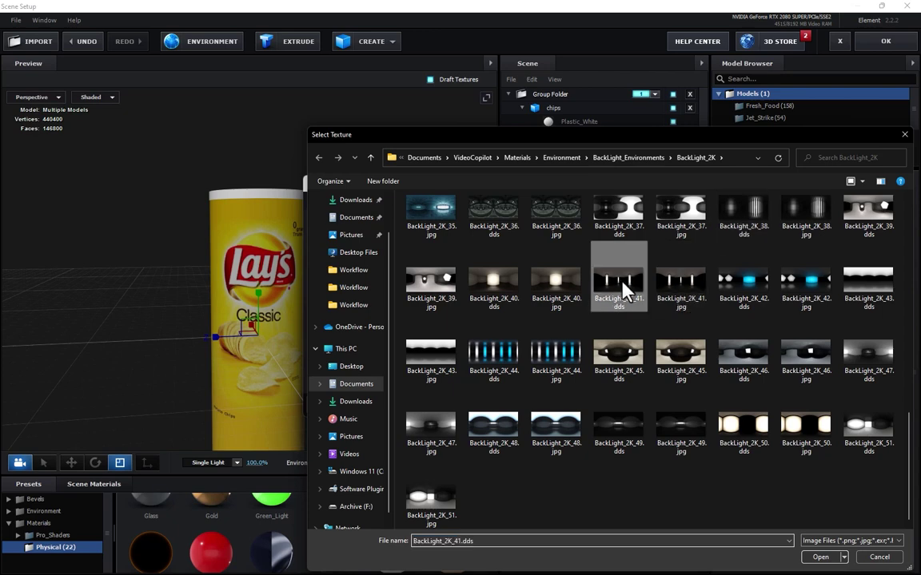
double_click(624, 288)
Apply the BackLight_2K_41 environment and set the chips model's Plastic_White and Paint_Red materials.
click(615, 402)
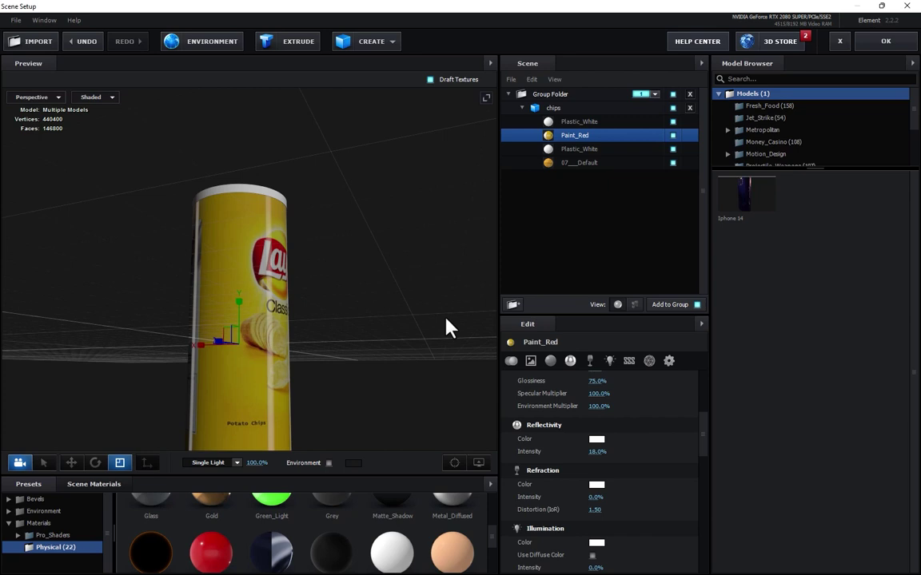
drag(445, 321, 403, 346)
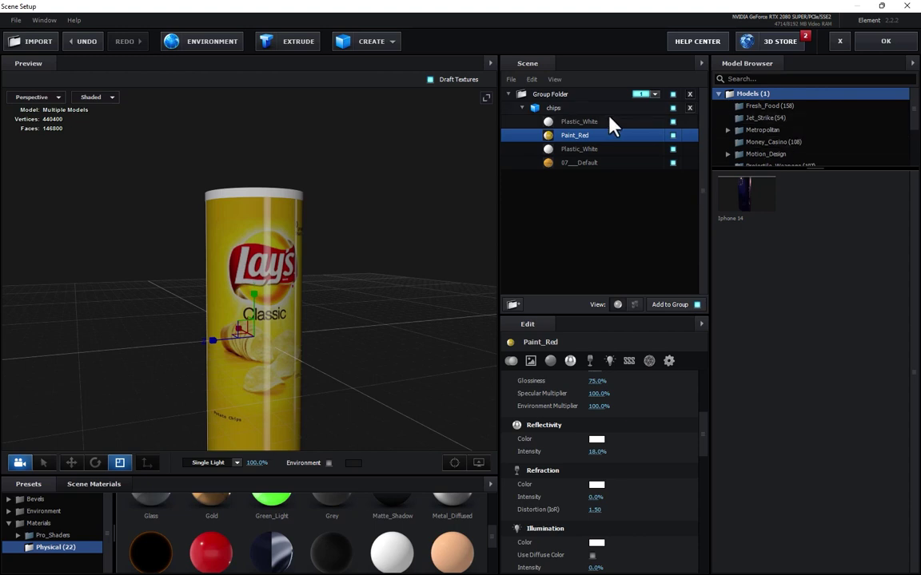
click(521, 110)
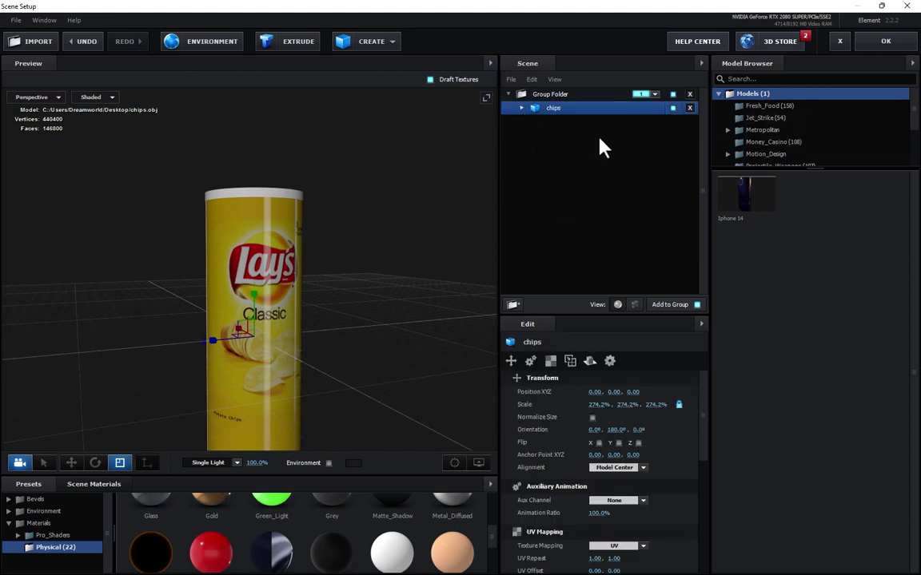
click(522, 109)
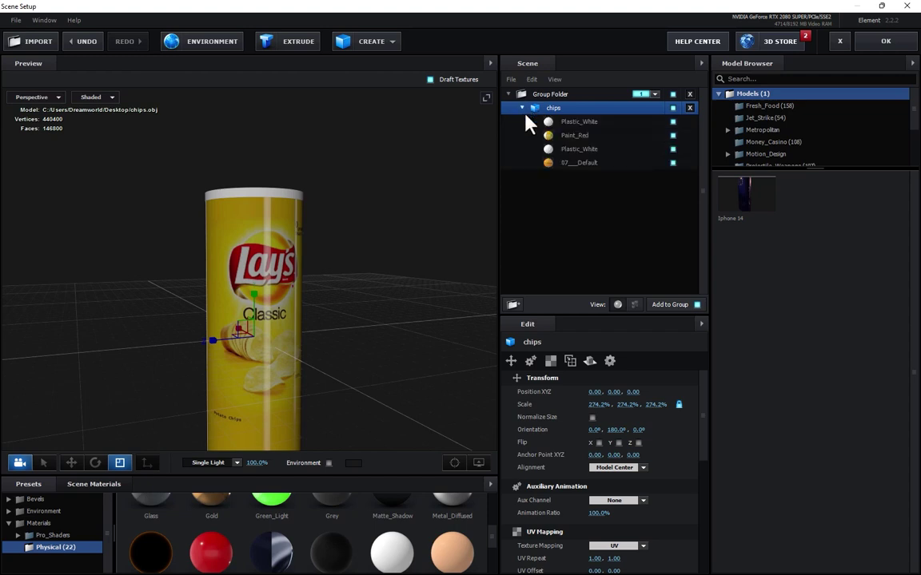
click(673, 148)
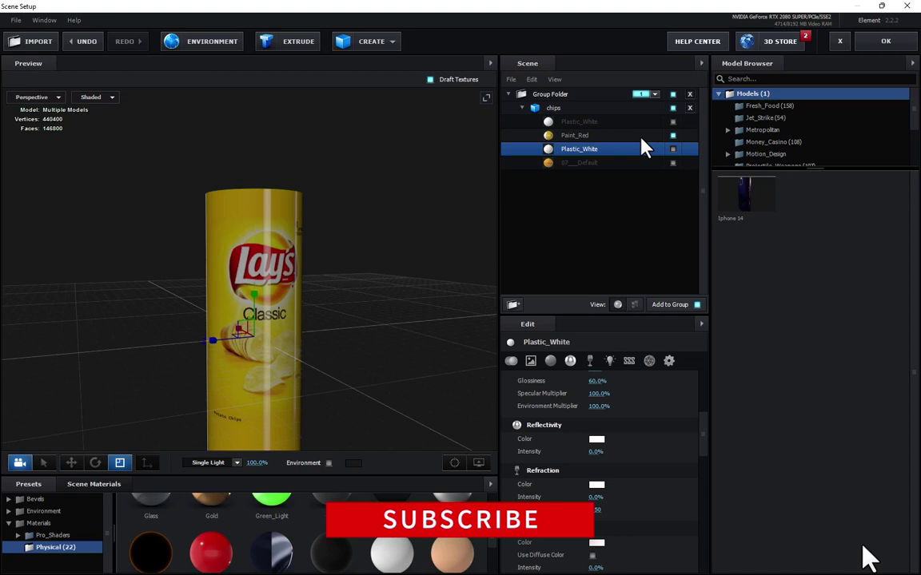
click(639, 135)
mouse_move(468, 184)
mouse_down()
mouse_move(439, 198)
mouse_move(447, 197)
mouse_up()
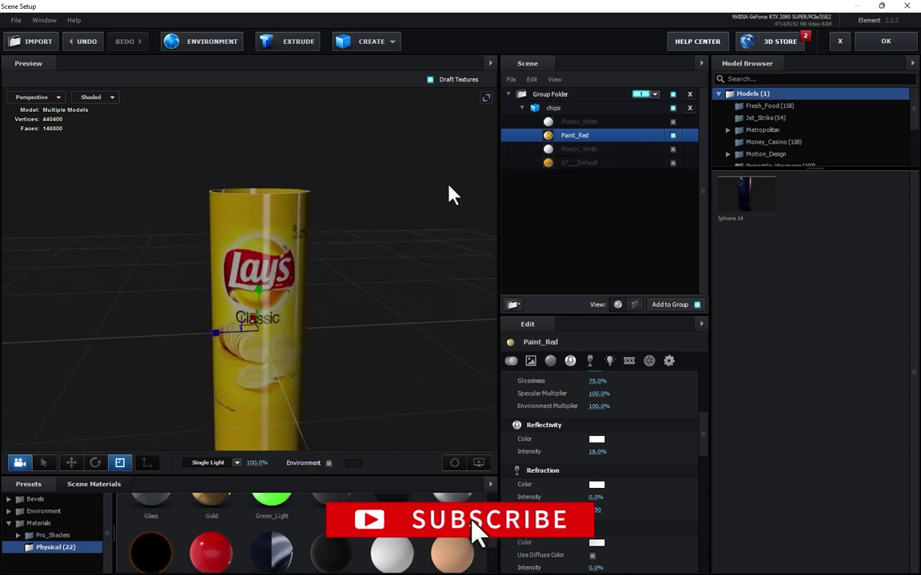
Duplicate the chips model into its own group showing only the white Plastic_White ring.
click(564, 109)
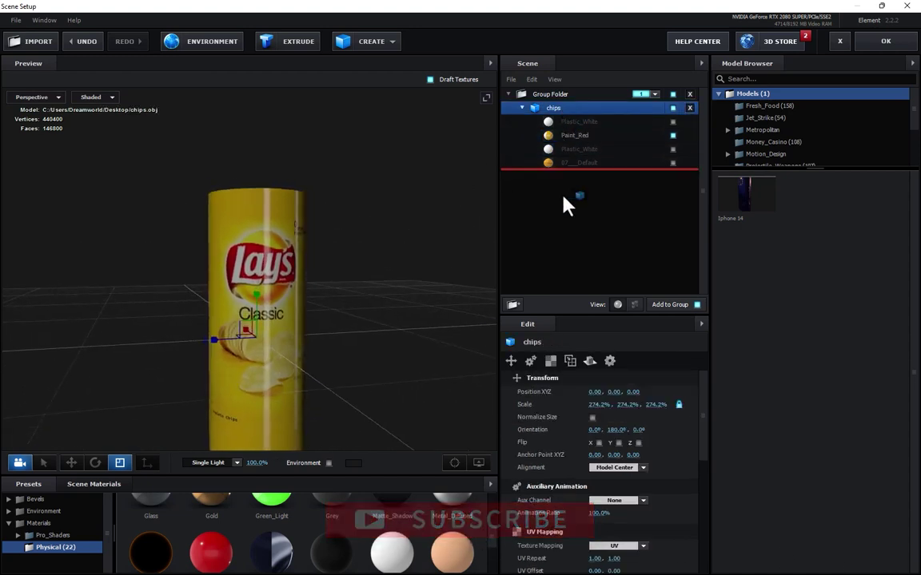
right_click(569, 113)
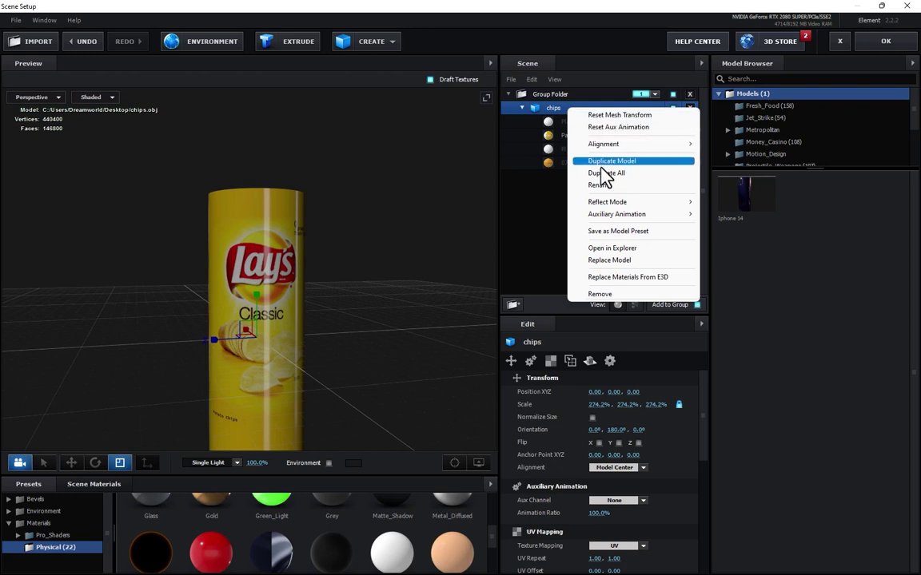
click(604, 162)
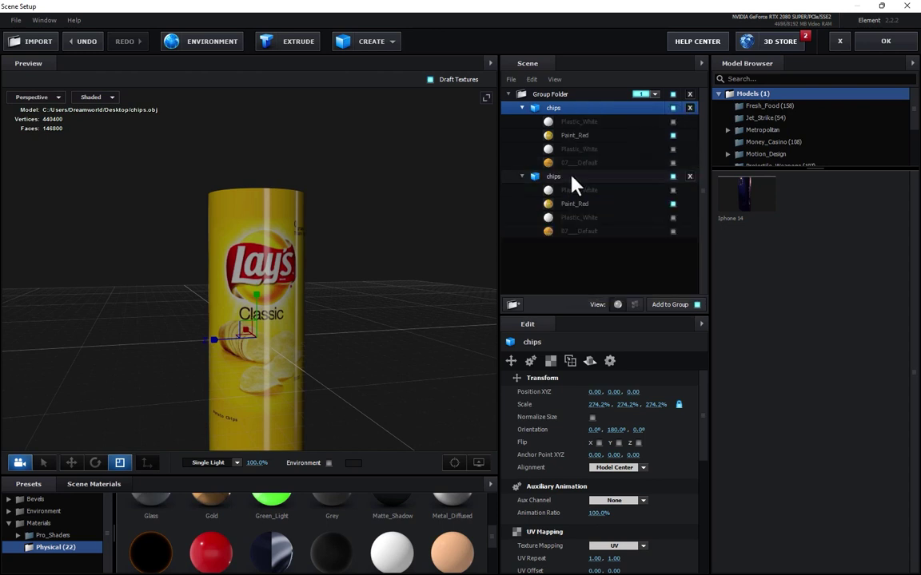
drag(573, 181, 570, 255)
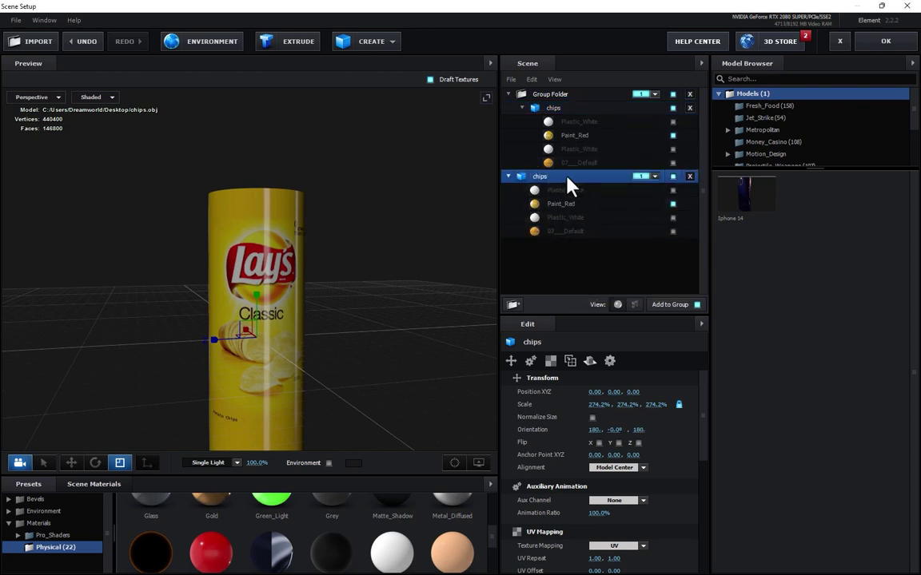
click(654, 177)
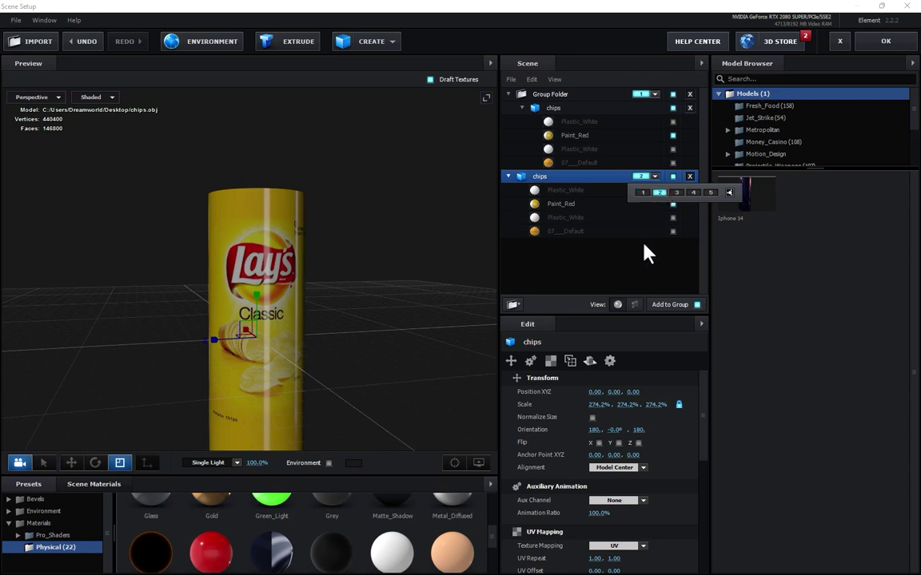
click(673, 204)
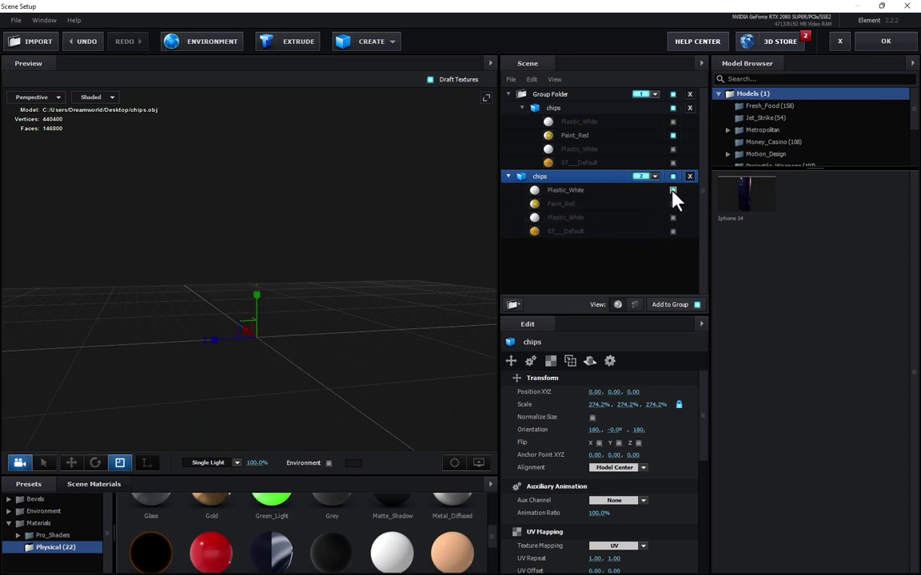
click(673, 190)
Duplicate the chips into group 3, with Plastic_White off and the 07__Default material on.
right_click(588, 178)
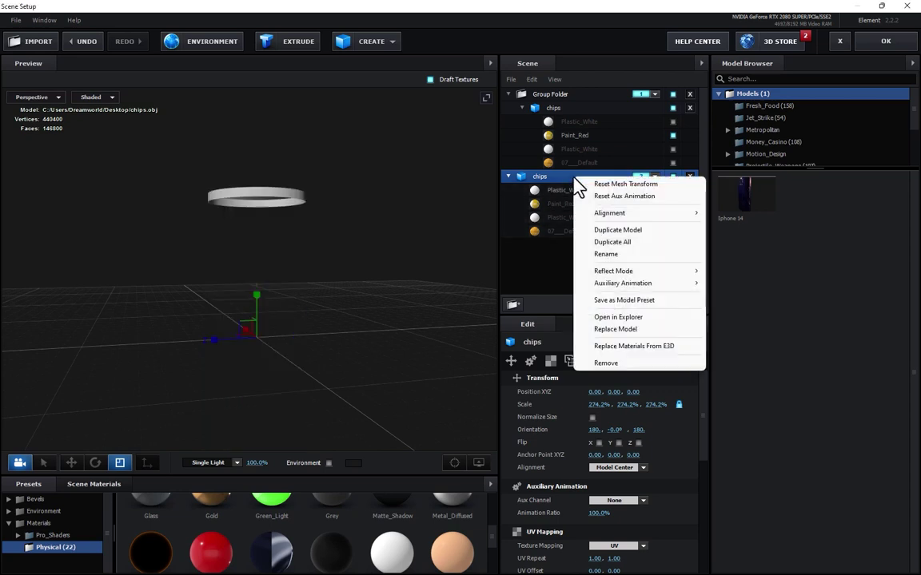
click(609, 231)
click(591, 245)
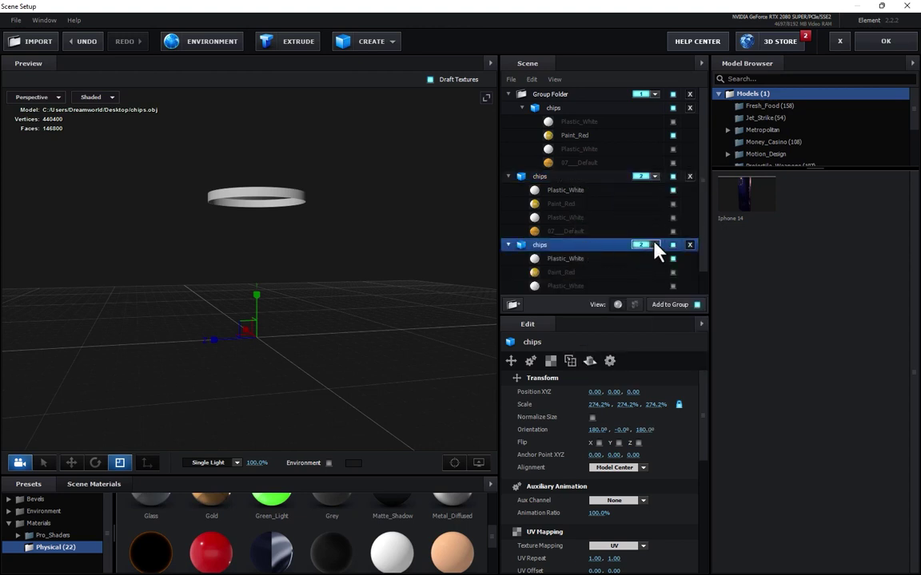
click(655, 244)
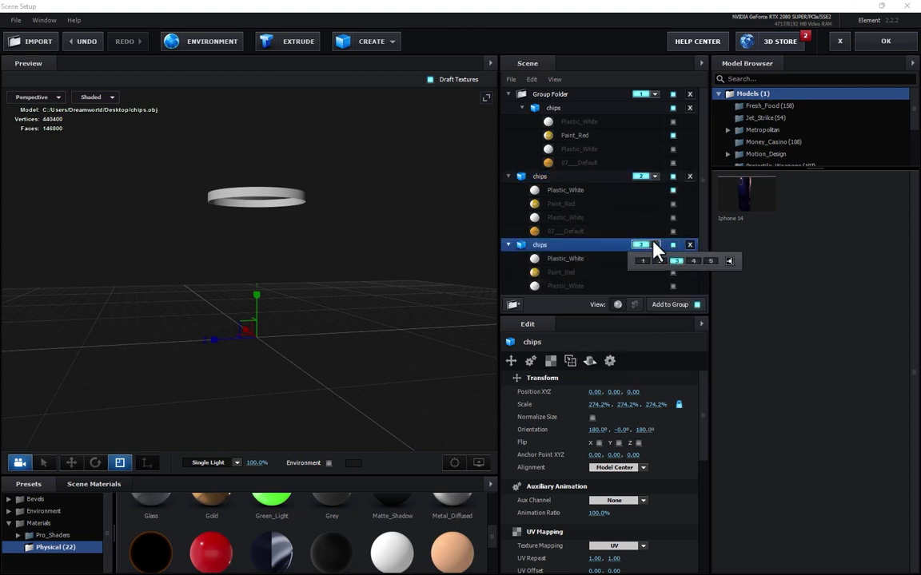
click(676, 261)
click(673, 258)
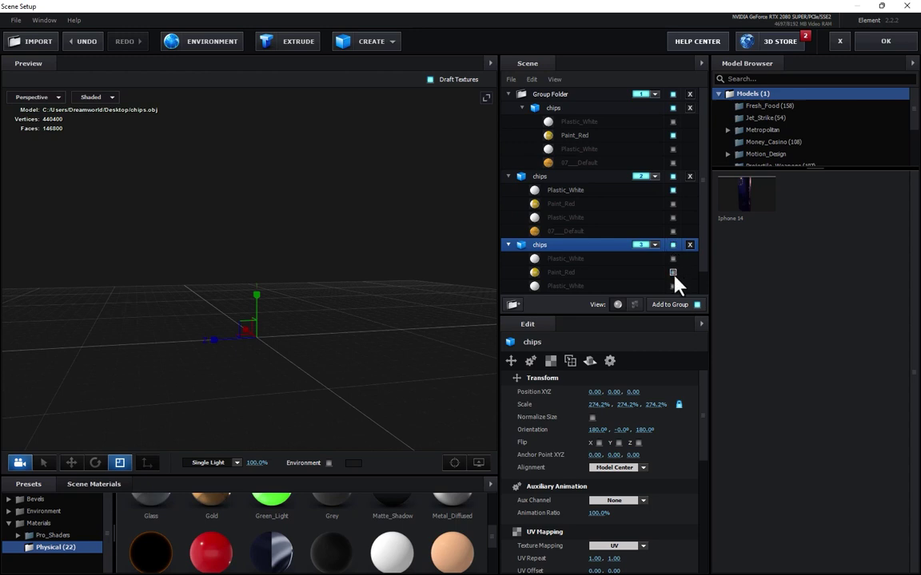
scroll(673, 284, down, 1)
click(673, 274)
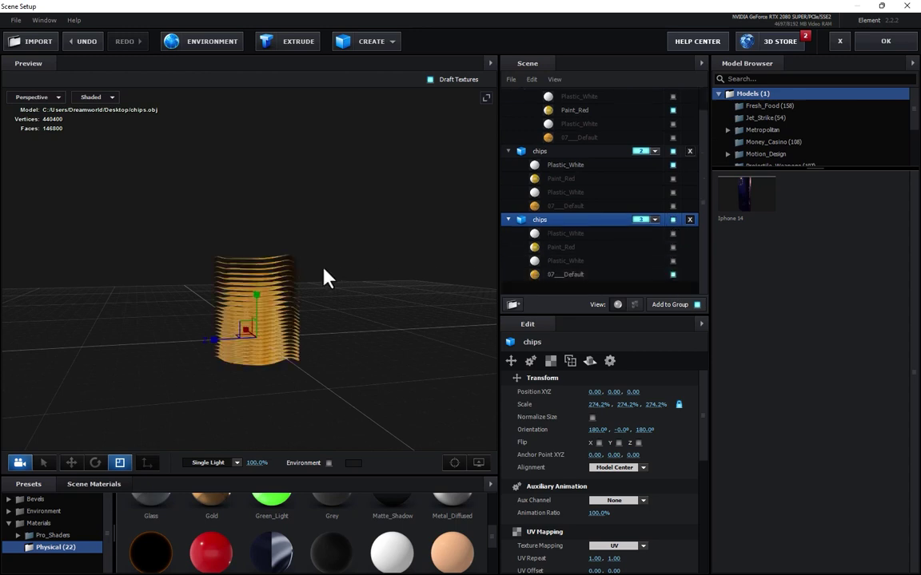
drag(323, 272, 362, 278)
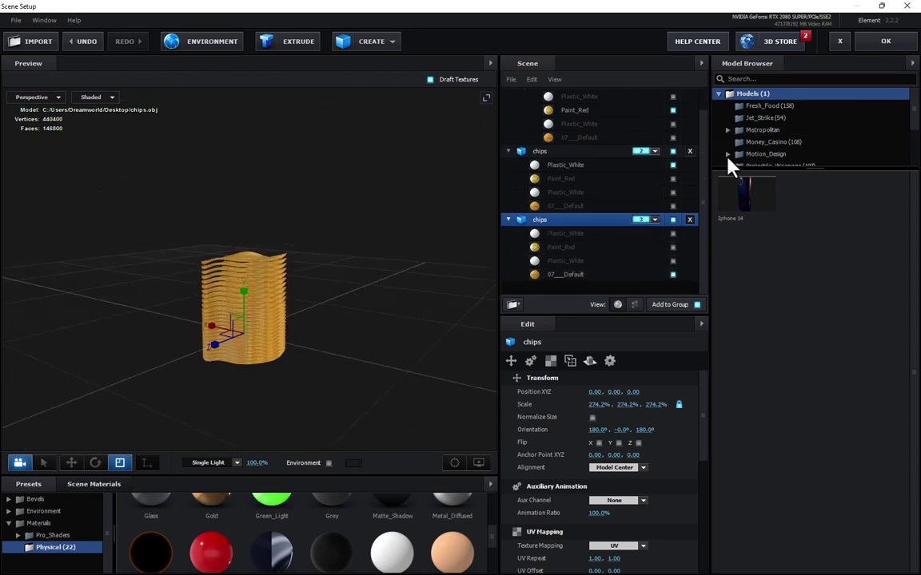
scroll(654, 214, up, 1)
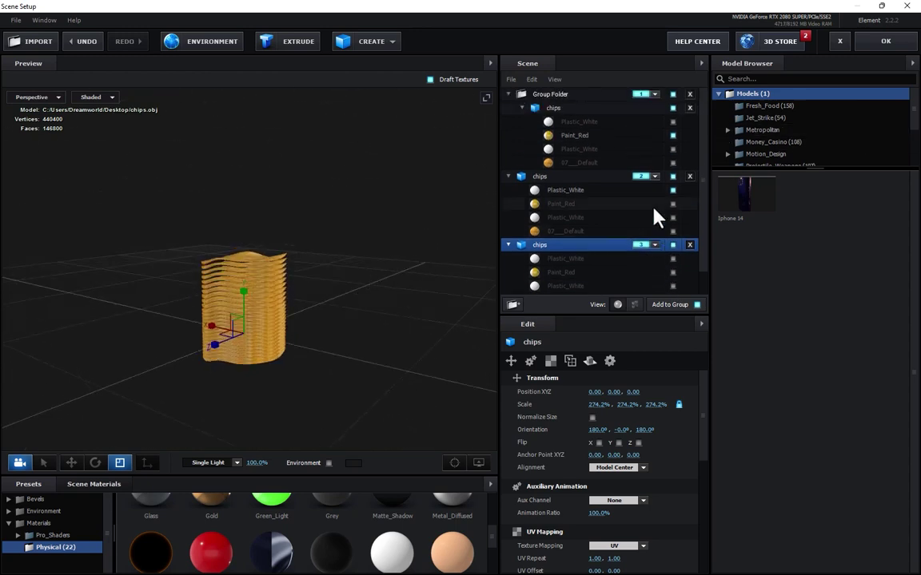
Close Scene Setup and add Camera 1, a 24mm Two-Node camera, to the Ads composition.
click(885, 42)
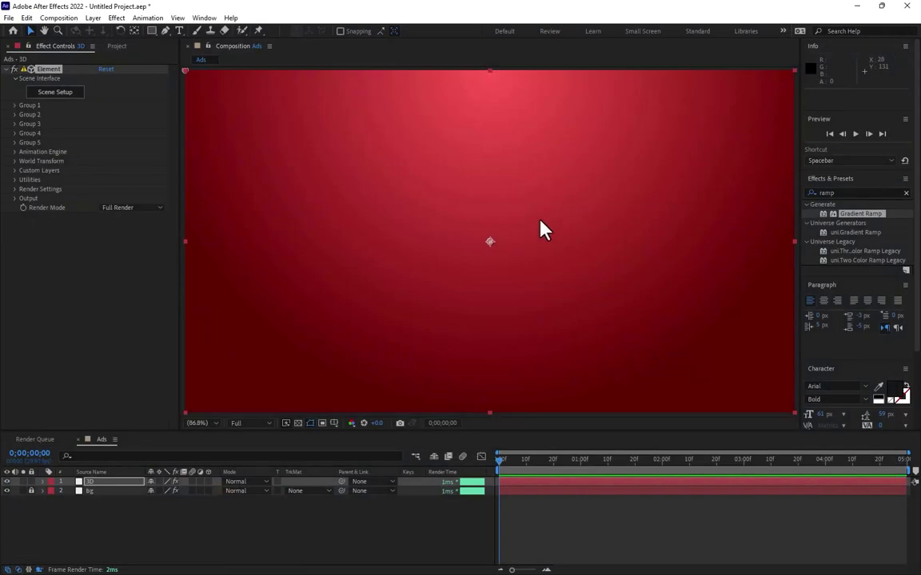
right_click(271, 531)
mouse_move(319, 385)
click(447, 440)
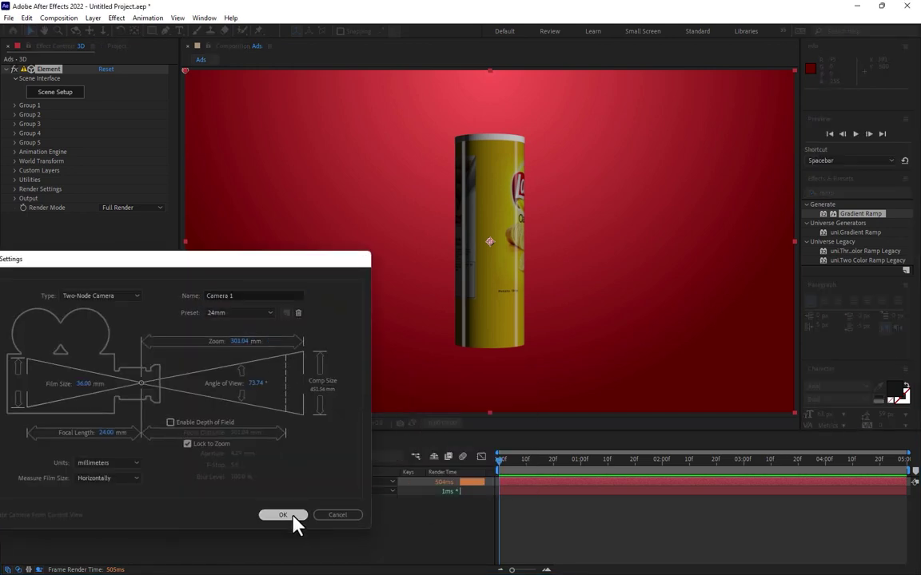
click(294, 514)
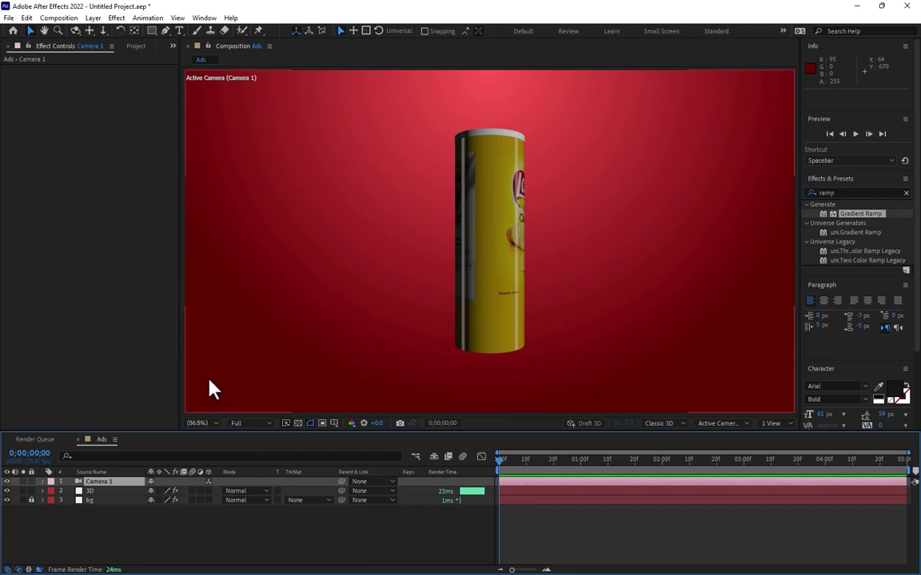
Set the 3D layer's Element render settings Add Lighting option to Cinema.
click(91, 491)
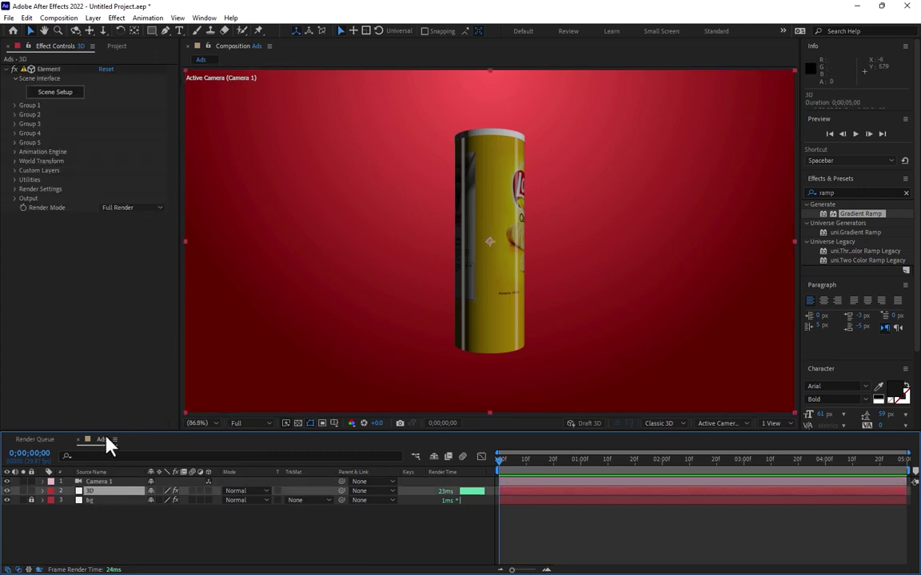
click(13, 189)
click(25, 208)
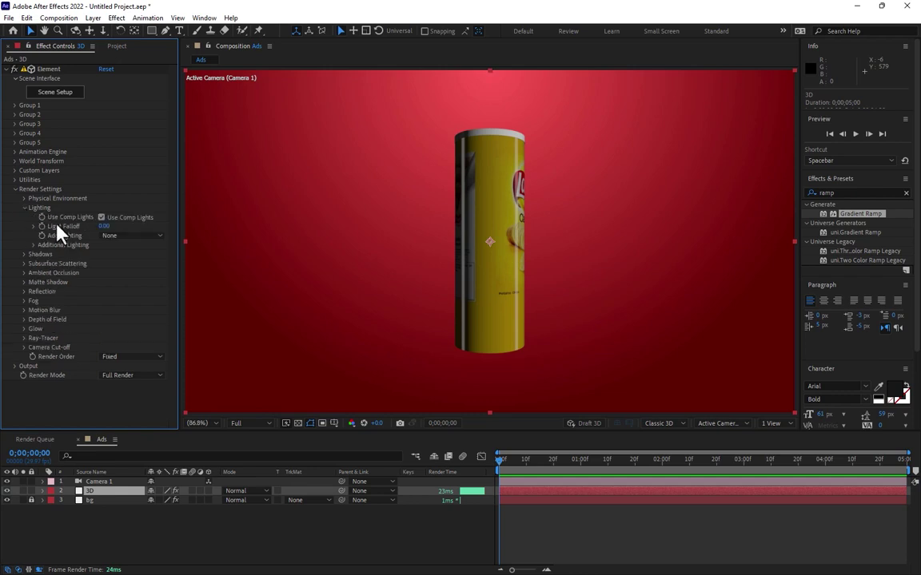
click(132, 235)
click(147, 369)
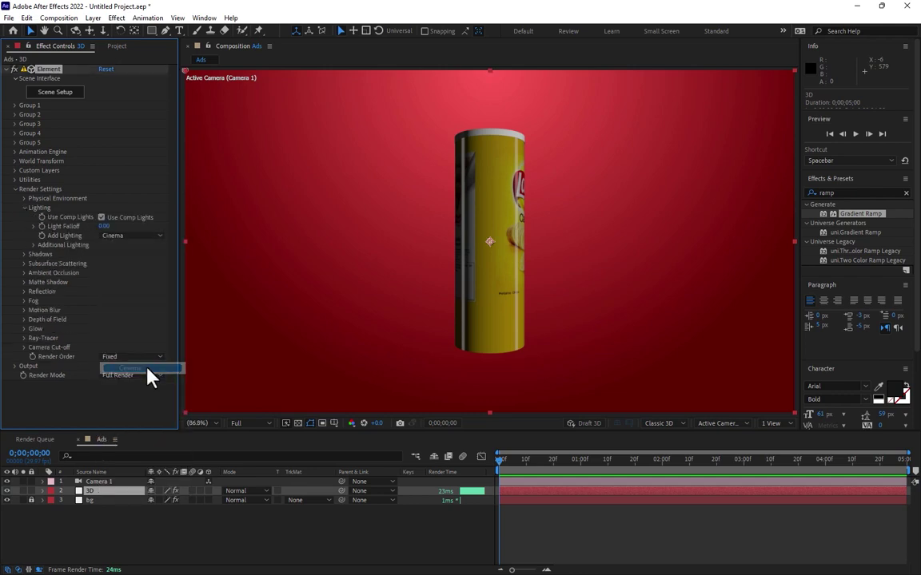
click(104, 482)
key(r)
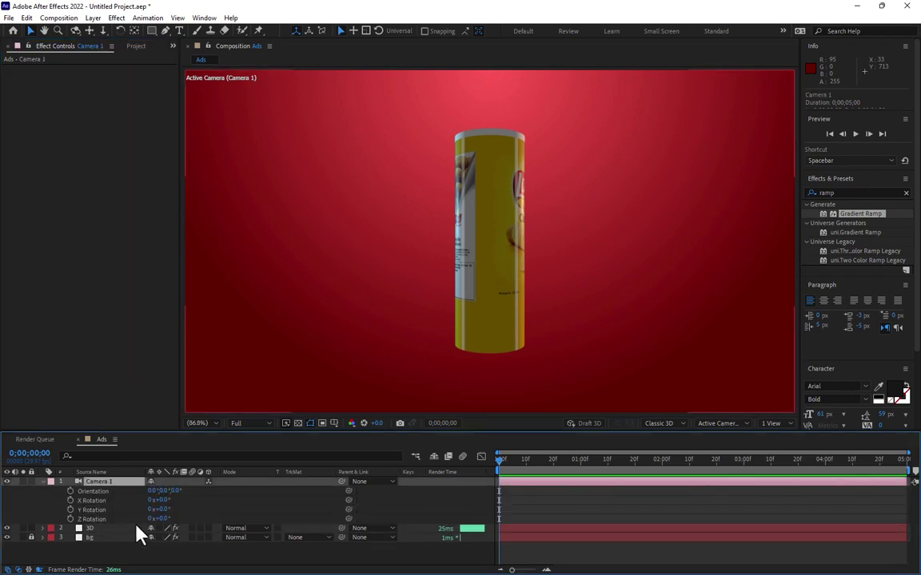
mouse_move(159, 510)
mouse_down()
mouse_move(186, 509)
mouse_move(164, 509)
mouse_move(183, 500)
mouse_move(180, 521)
mouse_move(149, 519)
mouse_move(173, 524)
mouse_up()
key(ctrl+z)
key(ctrl+z)
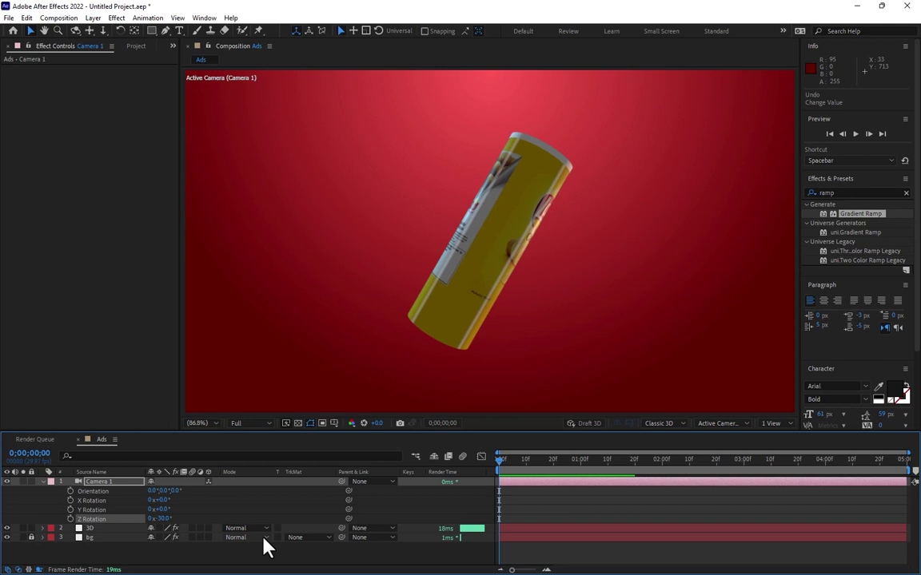
key(ctrl+z)
Add a 3D Null 1 layer and parent Camera 1 to it.
right_click(201, 557)
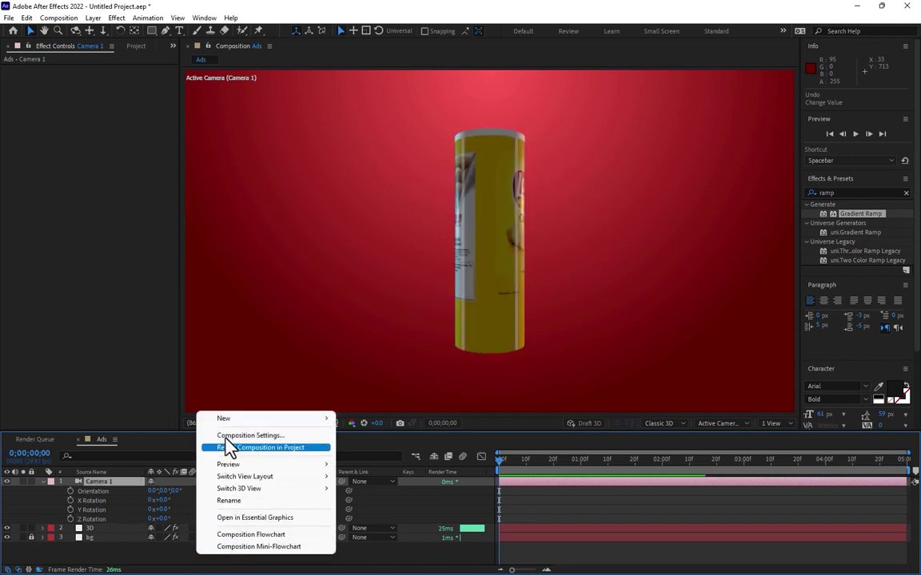
mouse_move(222, 419)
click(379, 491)
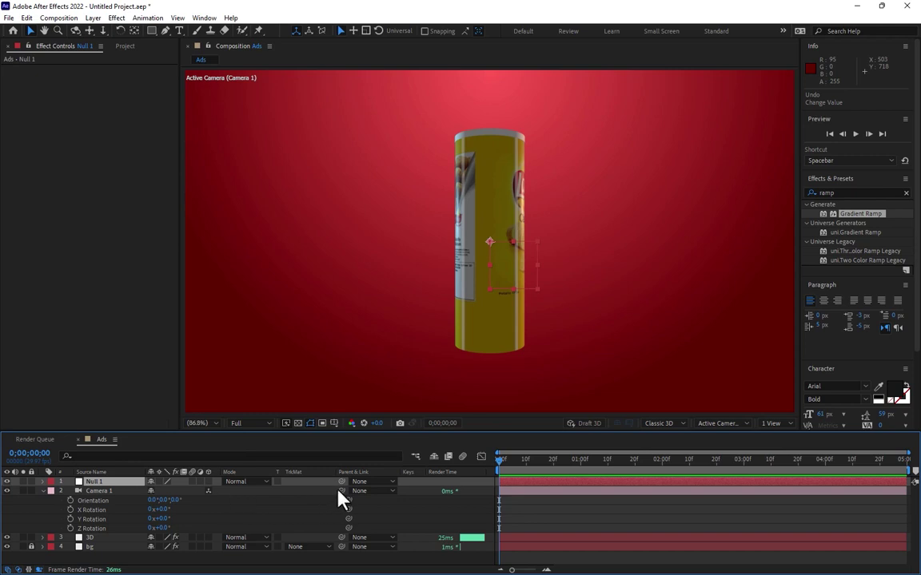
drag(349, 491, 95, 483)
click(208, 482)
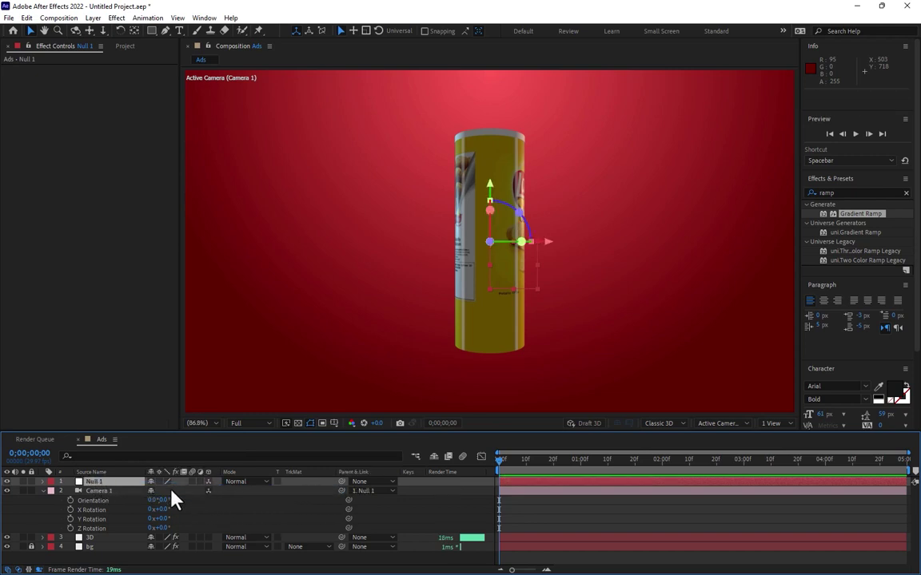
Rotate Null 1 to -81° Y so the label faces camera, and roll the camera diagonally.
key(r)
drag(160, 510, 118, 512)
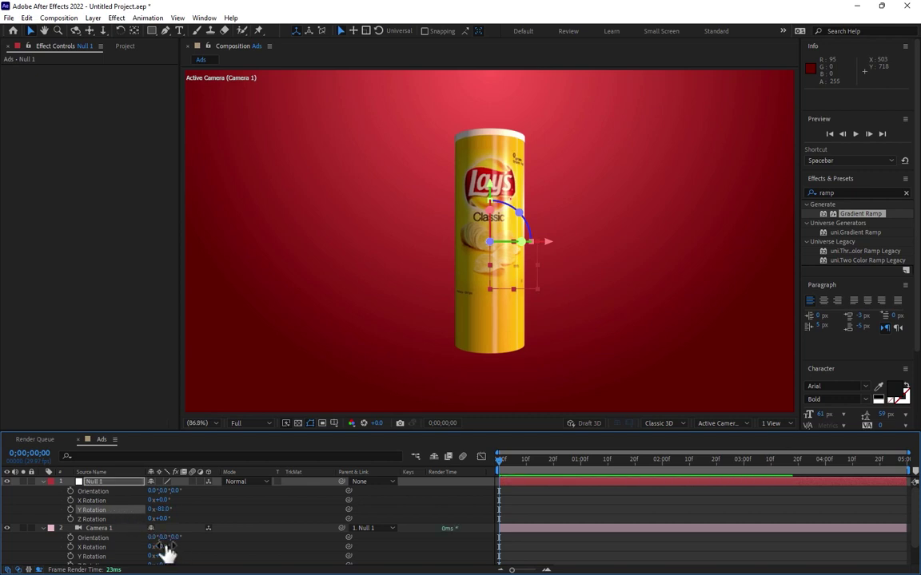
drag(163, 546, 172, 546)
key(ctrl+z)
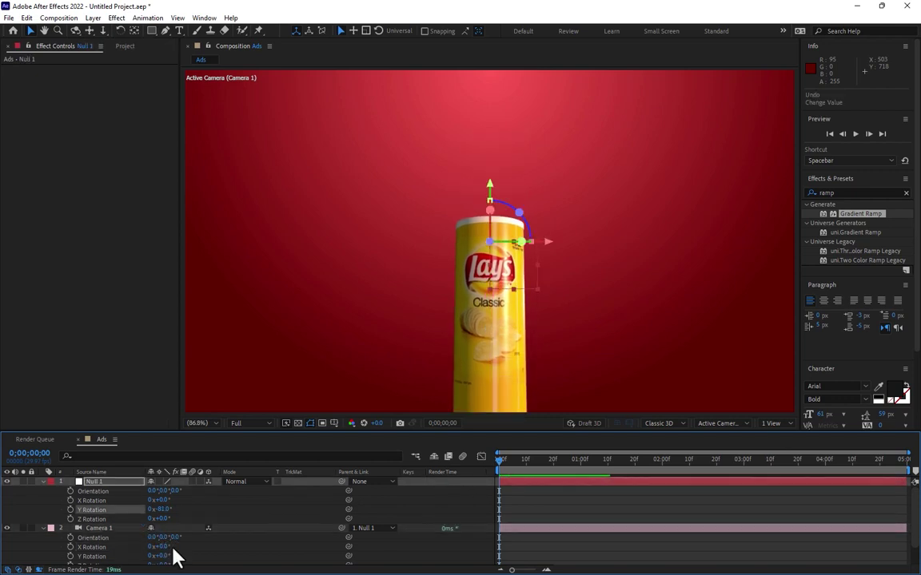
drag(164, 566, 140, 568)
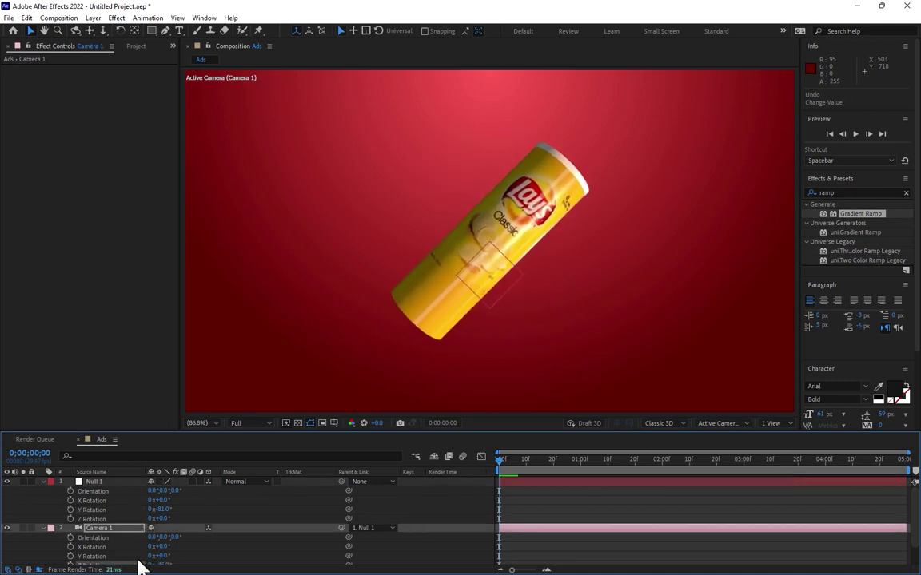
Track and orbit Camera 1 to position -39.9, -217.0, -848.8, leaving the can lower-left.
click(89, 31)
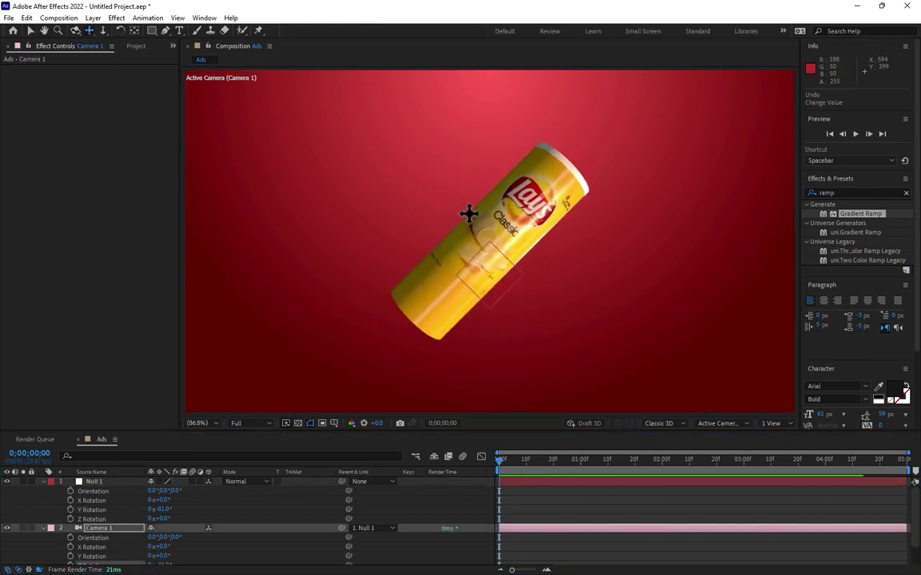
drag(468, 212, 380, 330)
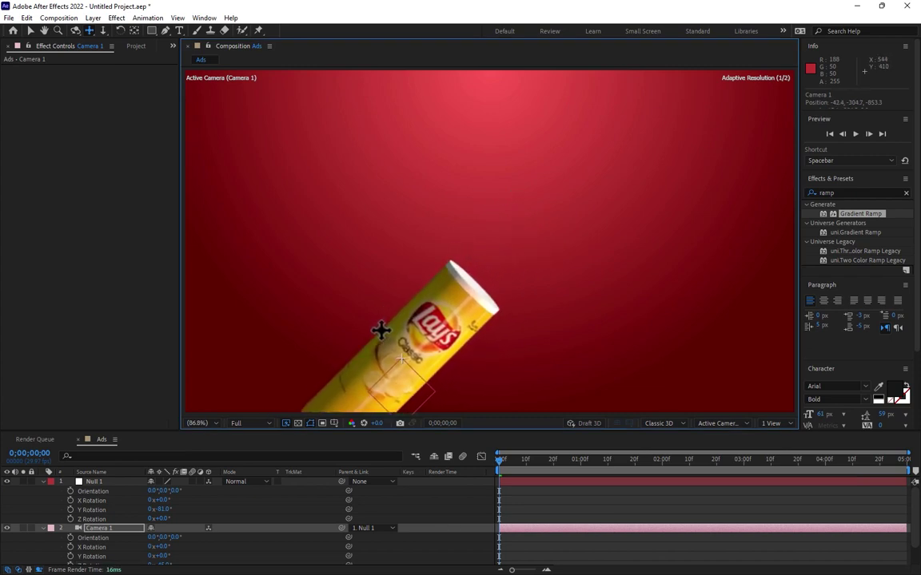
click(75, 31)
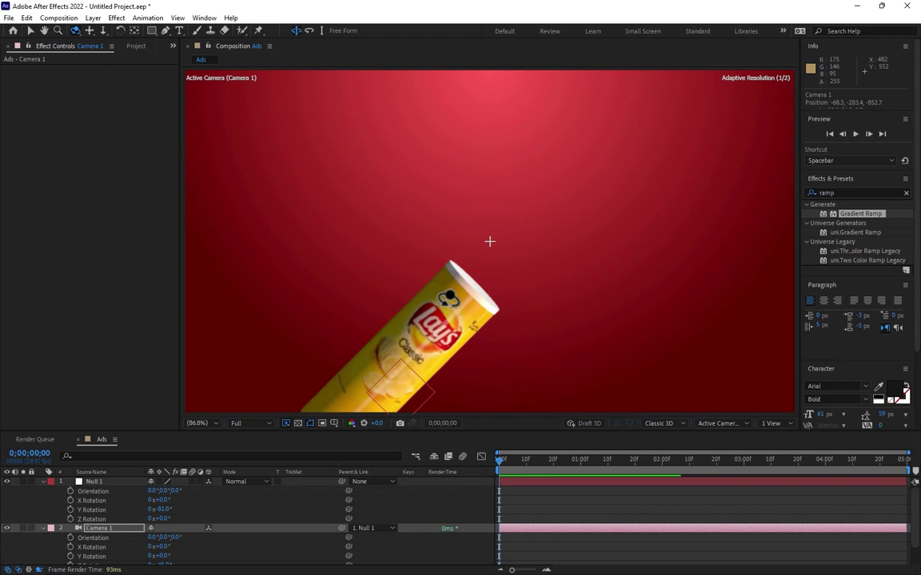
drag(489, 241, 489, 242)
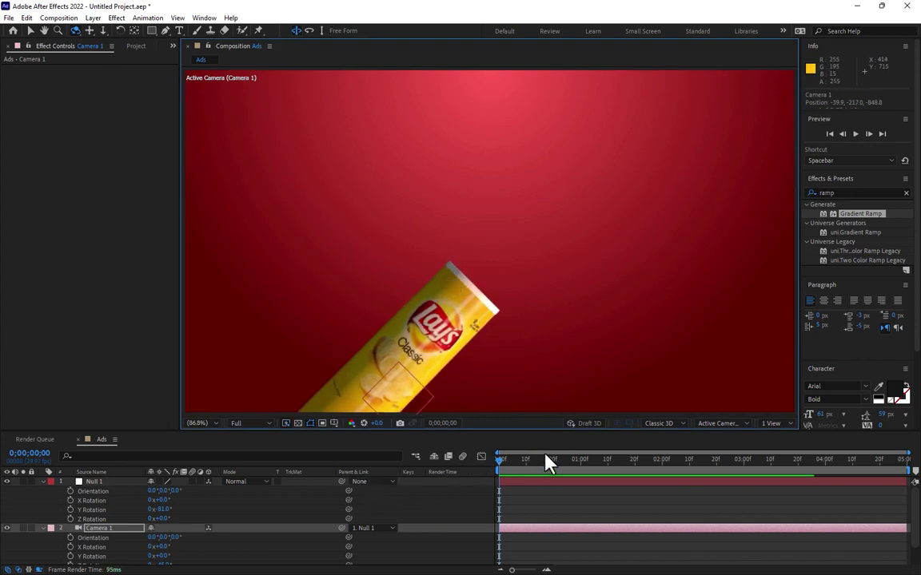
Set a Camera 1 Position keyframe at 1 second.
click(581, 461)
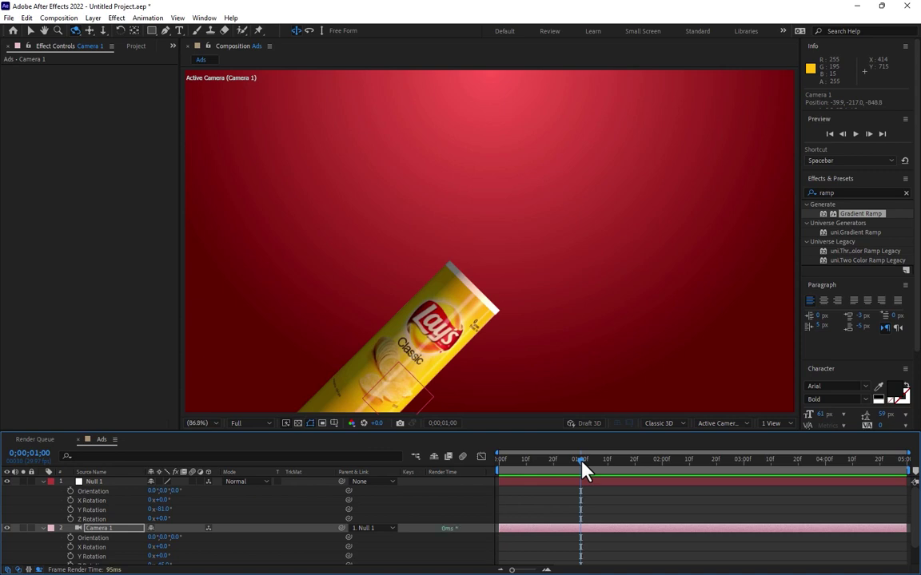
click(107, 529)
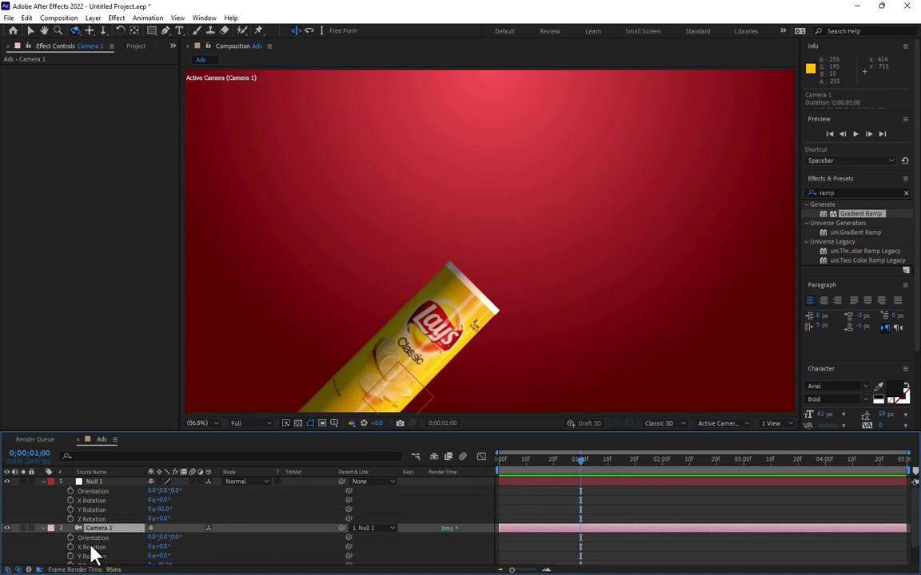
key(p)
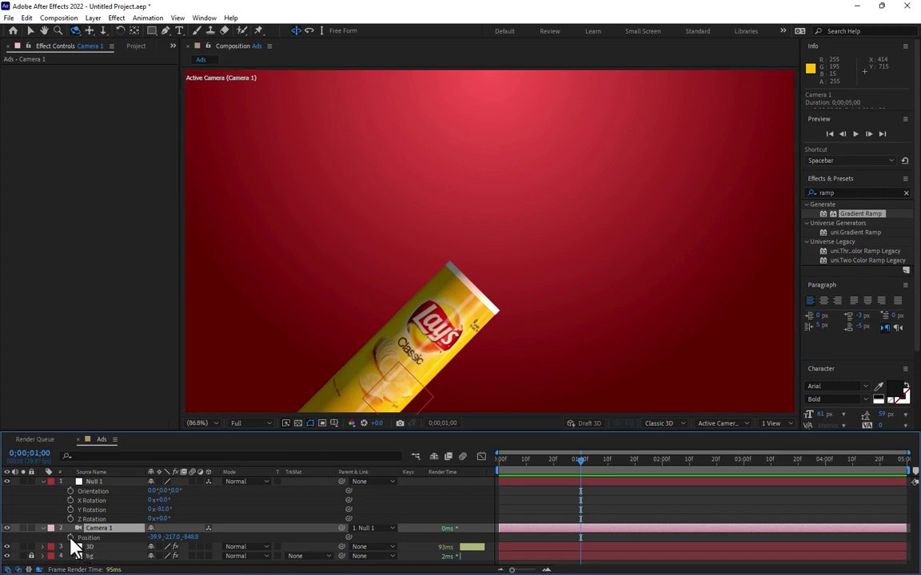
click(70, 538)
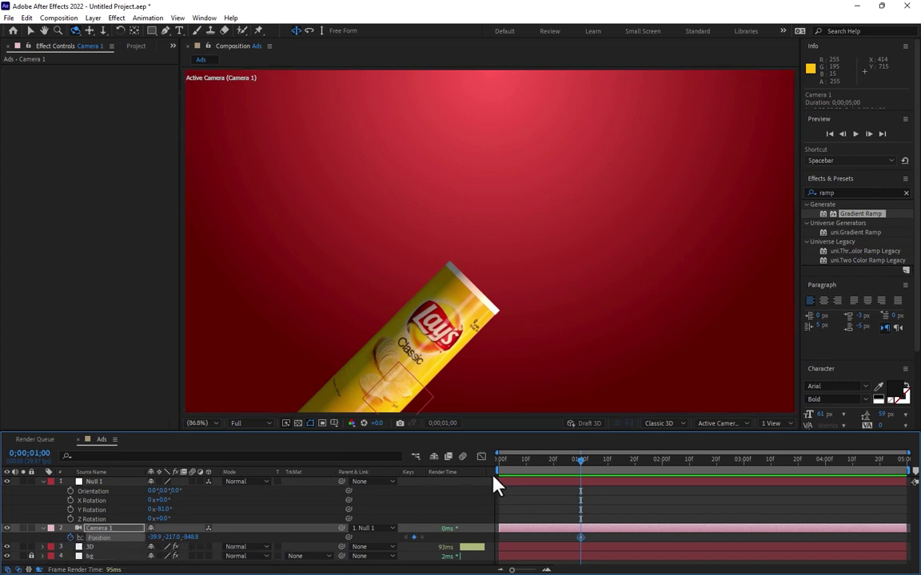
At 0;00;00;15, pan the camera so the can drops out of frame.
click(540, 468)
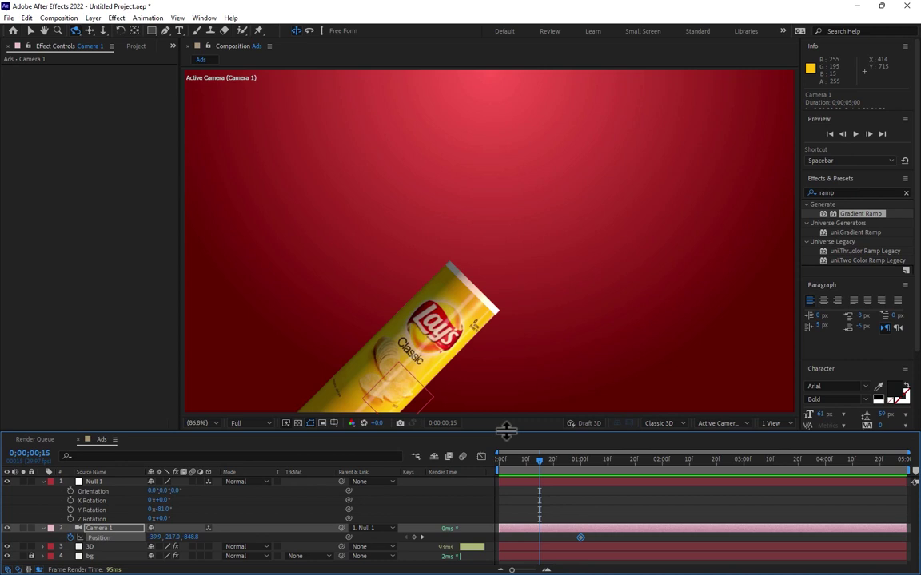
click(87, 30)
drag(418, 274, 316, 441)
drag(549, 470, 583, 470)
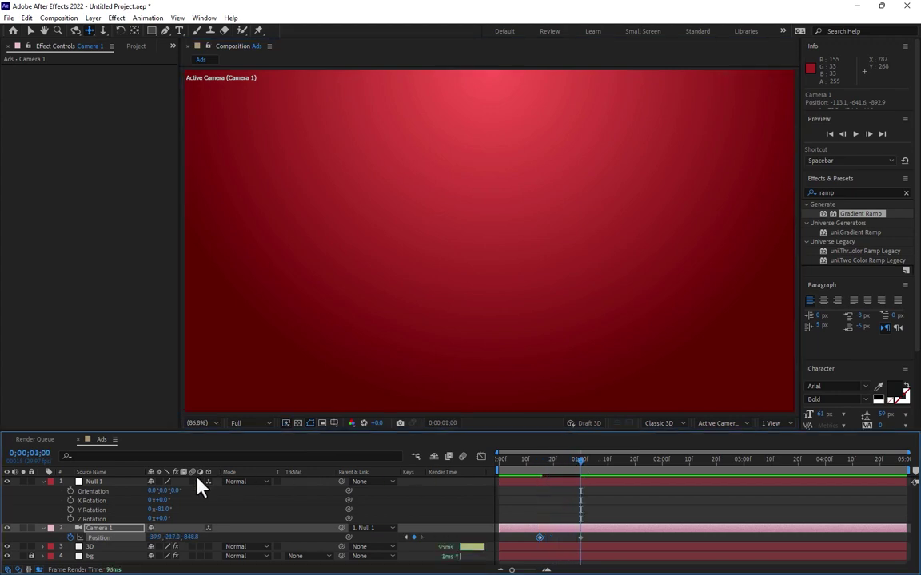
Keyframe Camera 1's Orientation and X, Y, Z Rotation at 1 second.
click(114, 529)
key(r)
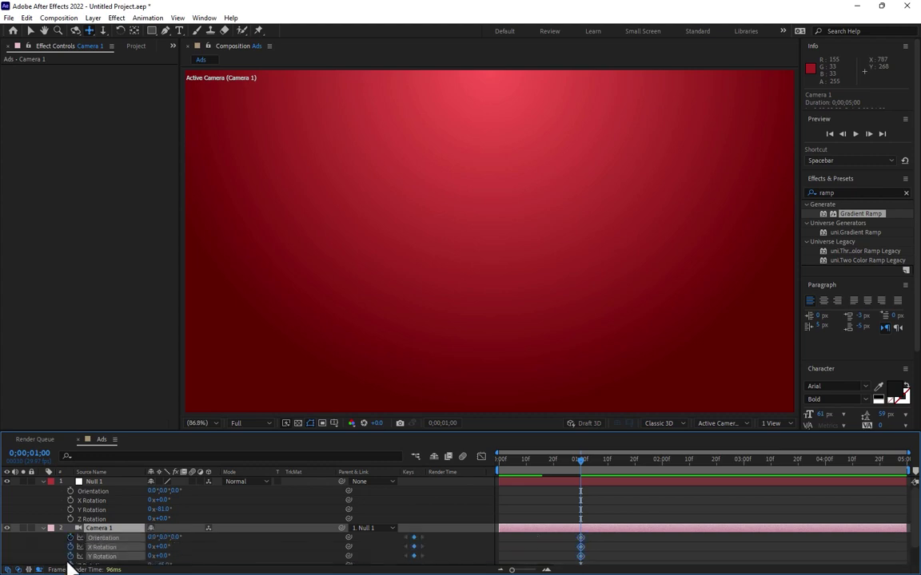
key(alt+shift+r)
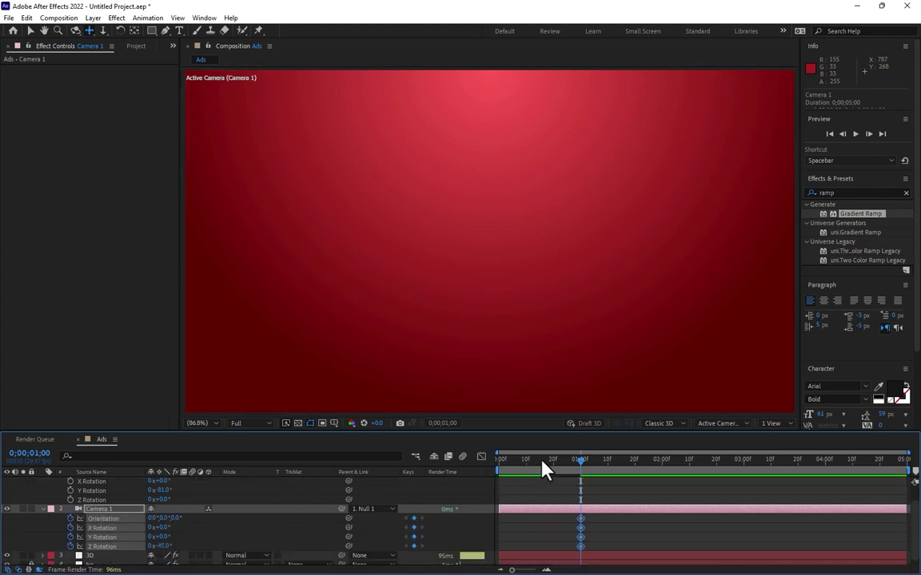
drag(546, 469, 572, 470)
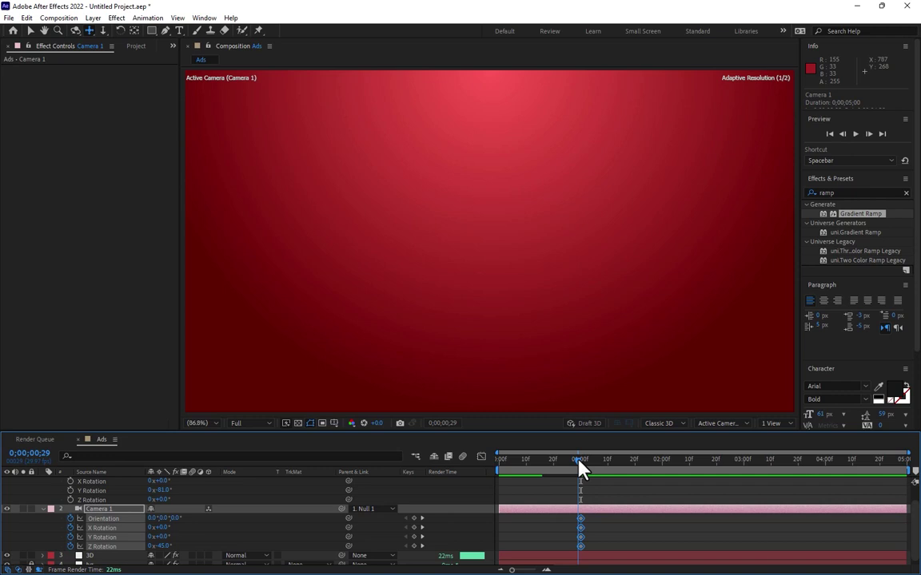
At 1 second, move and pan the camera to bring the can up and right into view.
click(578, 460)
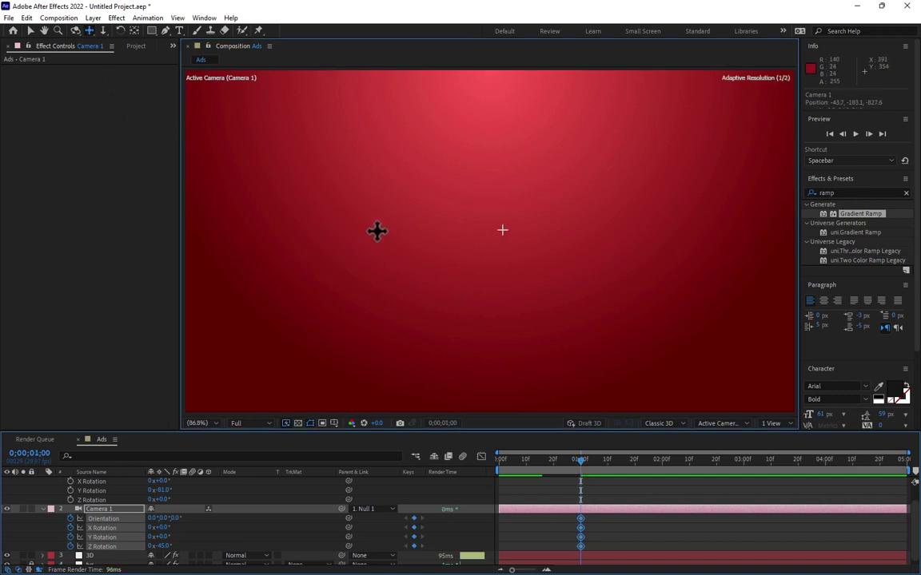
drag(377, 231, 479, 308)
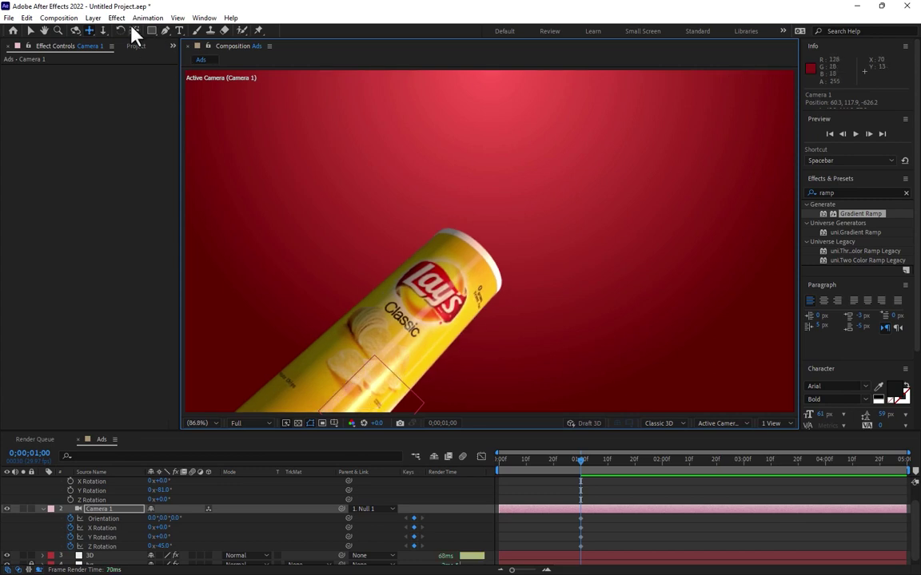
click(75, 30)
scroll(489, 241, down, 5)
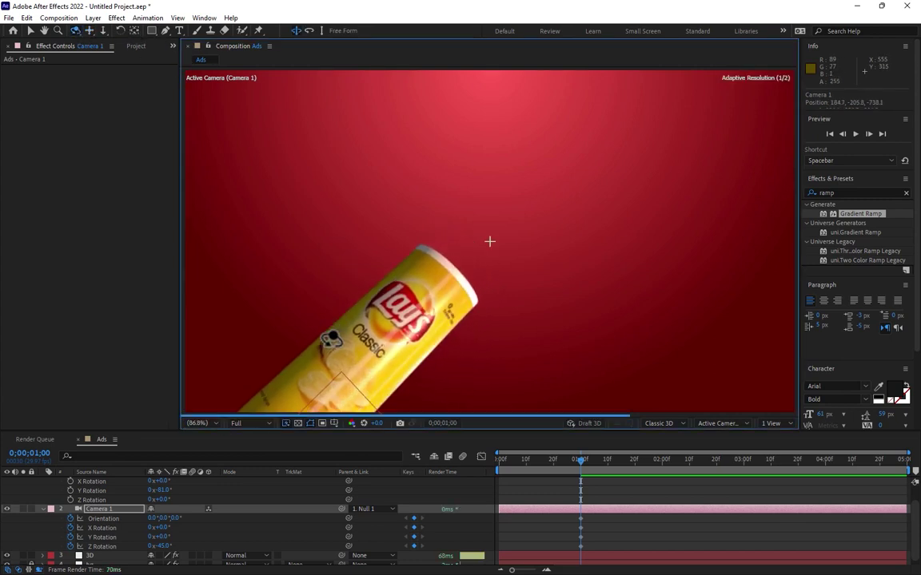
scroll(489, 241, down, 5)
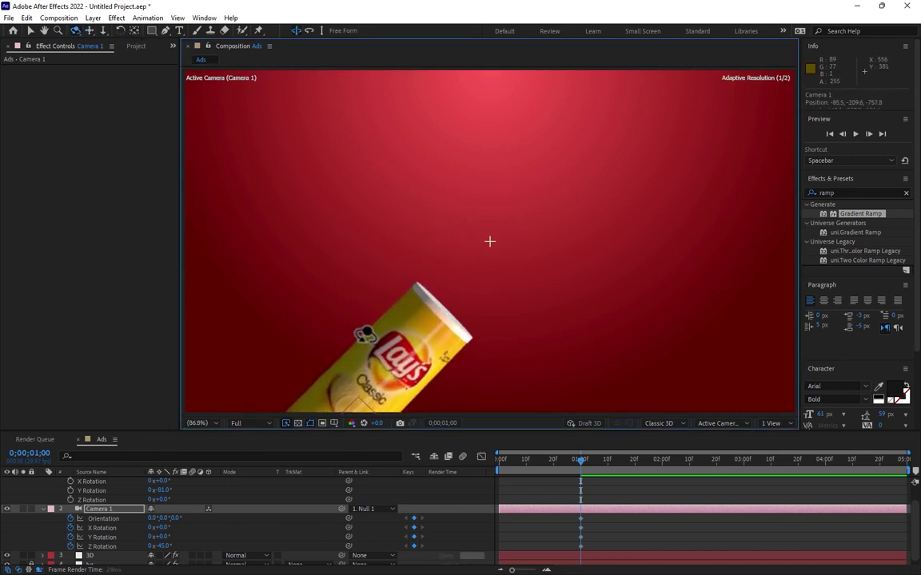
scroll(489, 242, down, 2)
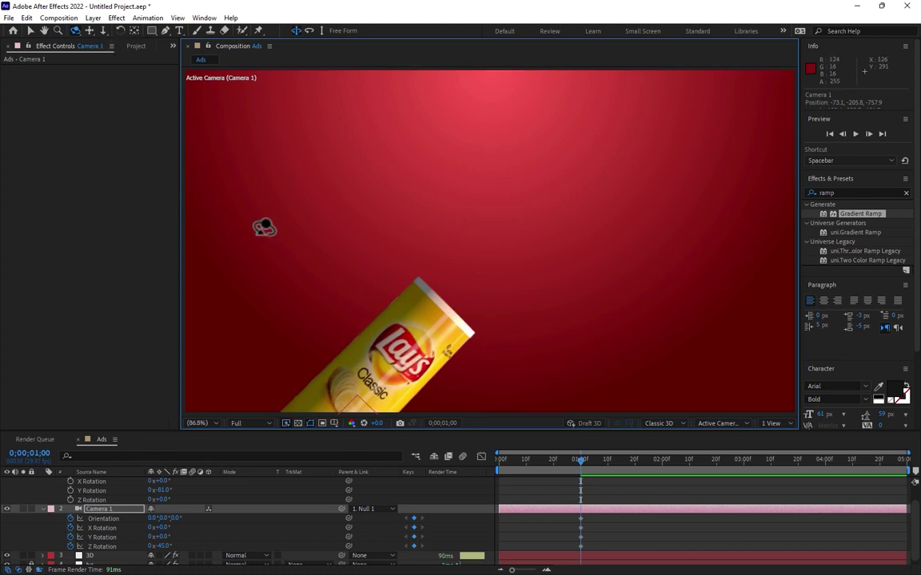
click(89, 31)
drag(377, 298, 388, 321)
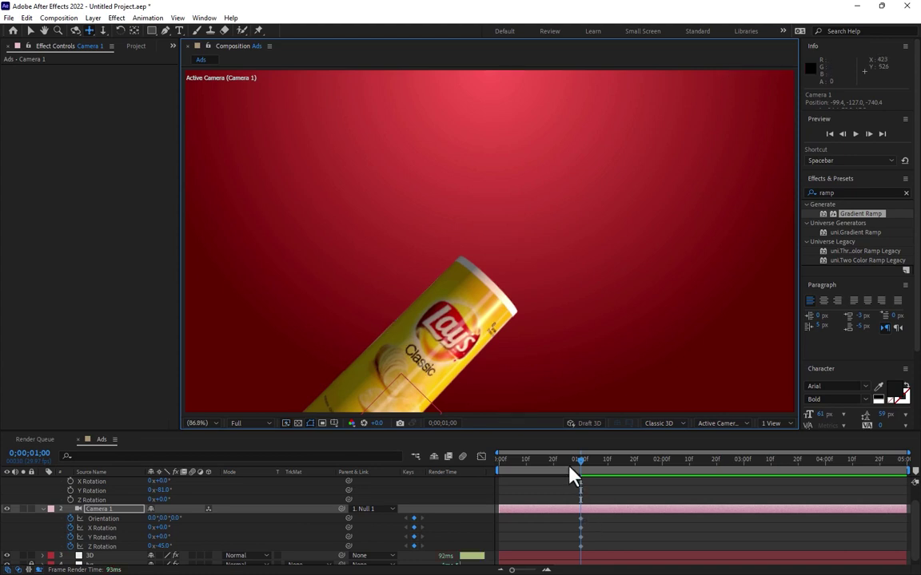
At frame 15, orbit and pan the camera until the can sits below the frame.
drag(573, 478, 540, 471)
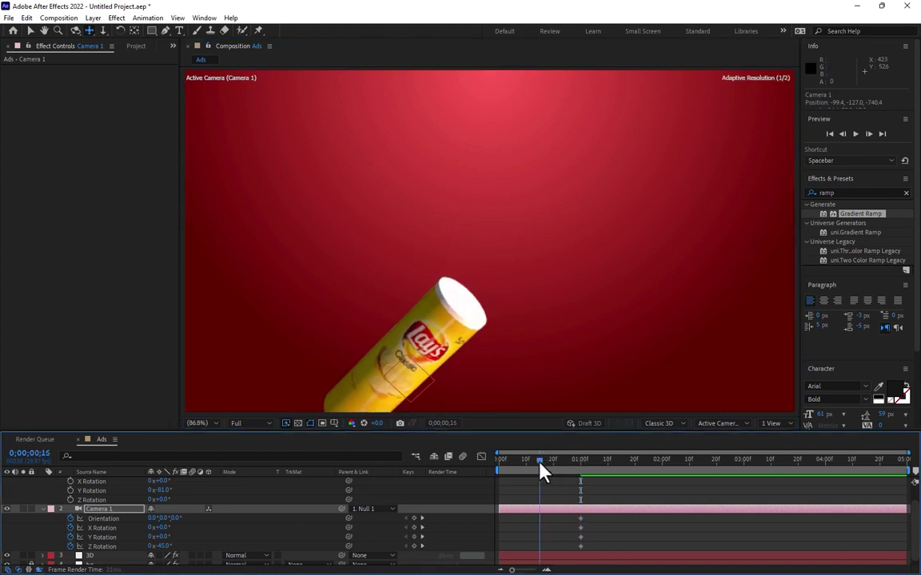
click(76, 30)
drag(351, 284, 515, 432)
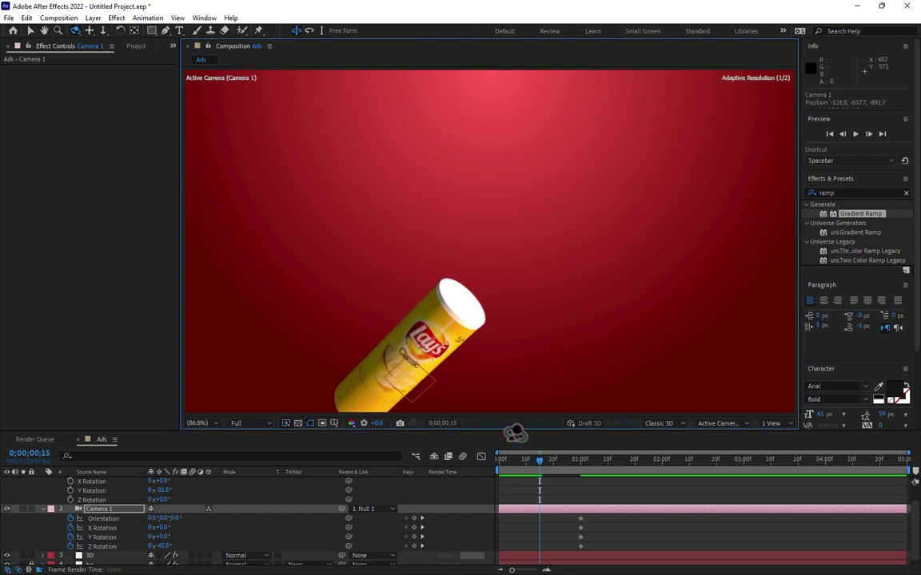
drag(480, 303, 391, 320)
click(89, 30)
drag(404, 264, 401, 358)
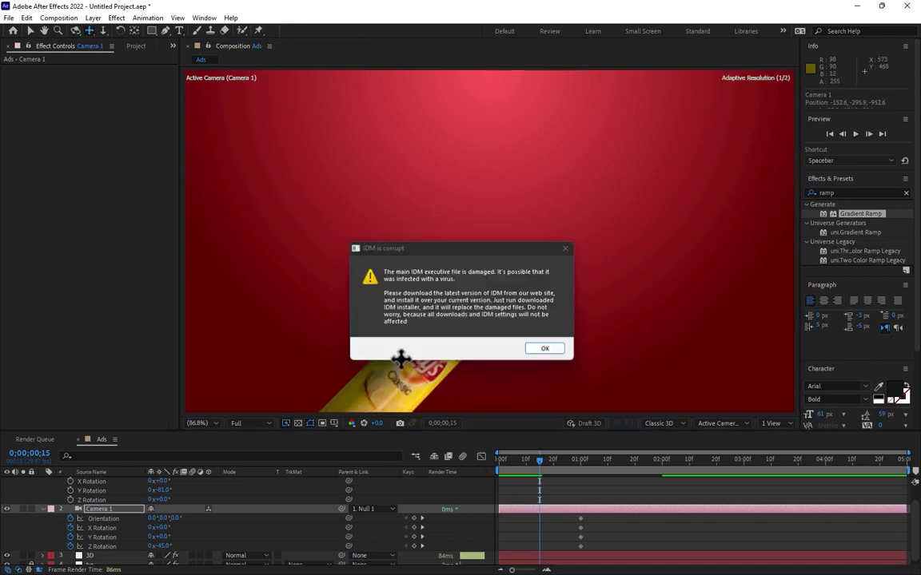
click(542, 350)
drag(406, 370, 361, 424)
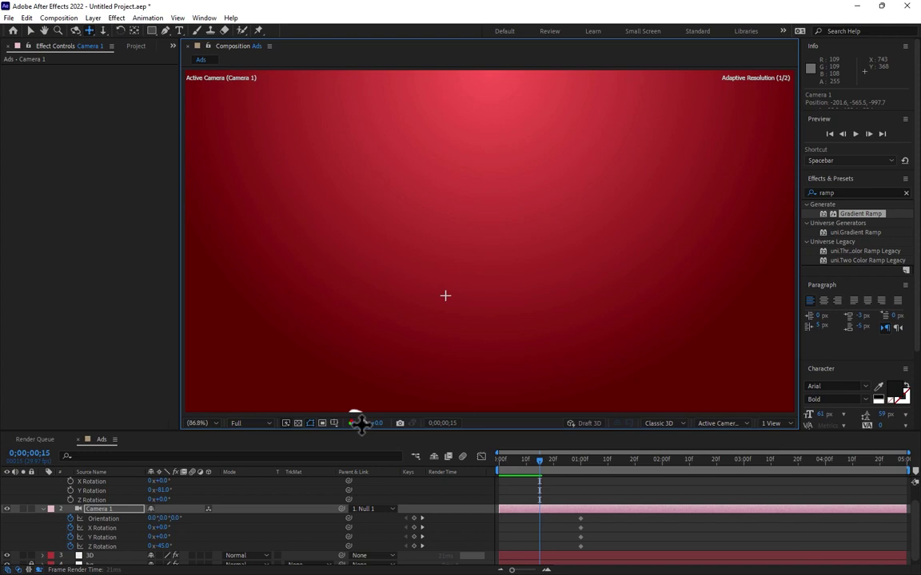
drag(540, 468, 584, 472)
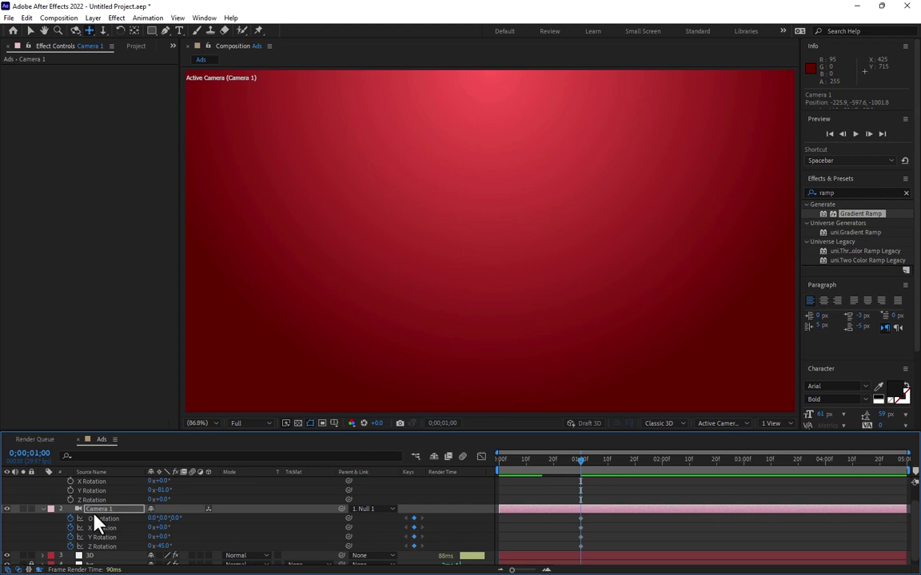
Reframe Camera 1's 1-second Position keyframe to 19.2, 355.3, -644.0, showing the can lower centre.
key(p)
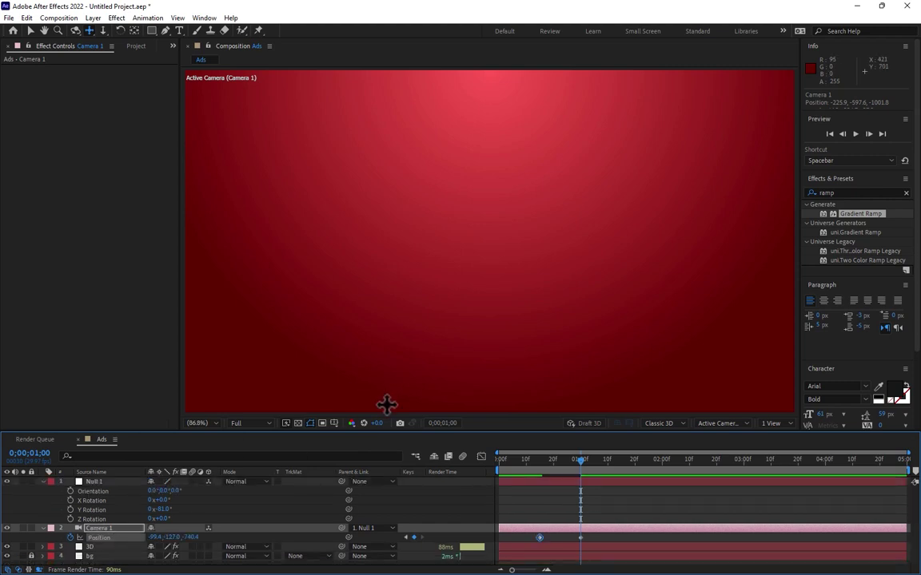
drag(387, 405, 536, 414)
key(j)
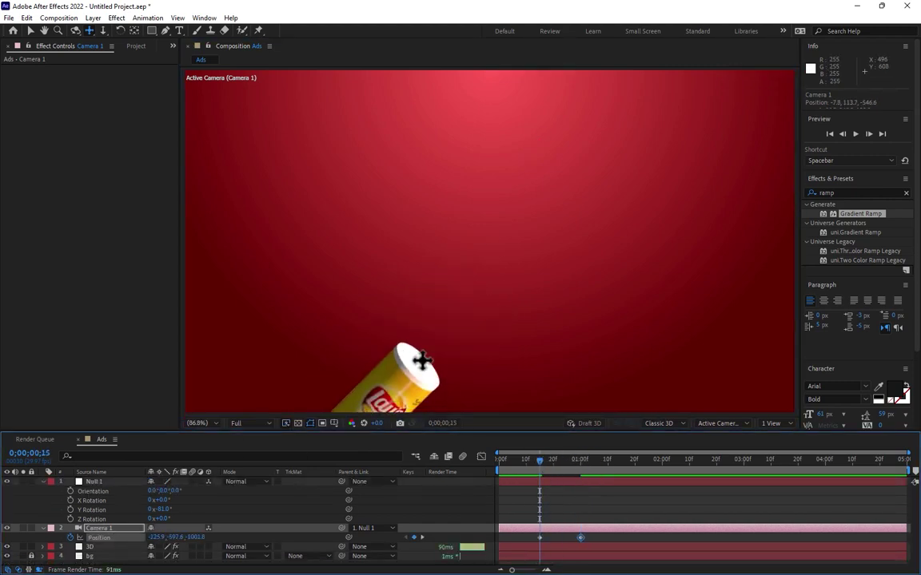
key(k)
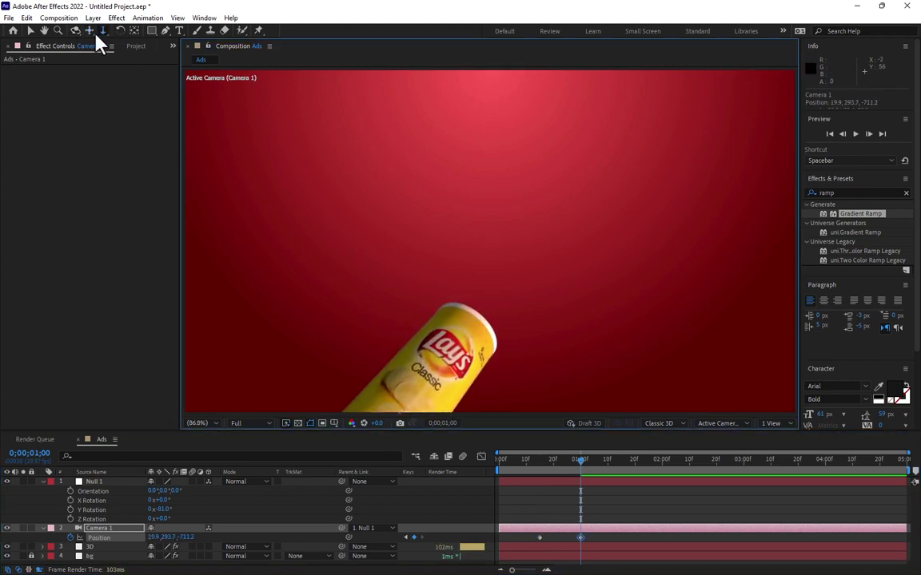
drag(459, 351, 477, 324)
mouse_move(581, 461)
mouse_down()
mouse_move(552, 482)
mouse_move(581, 472)
mouse_up()
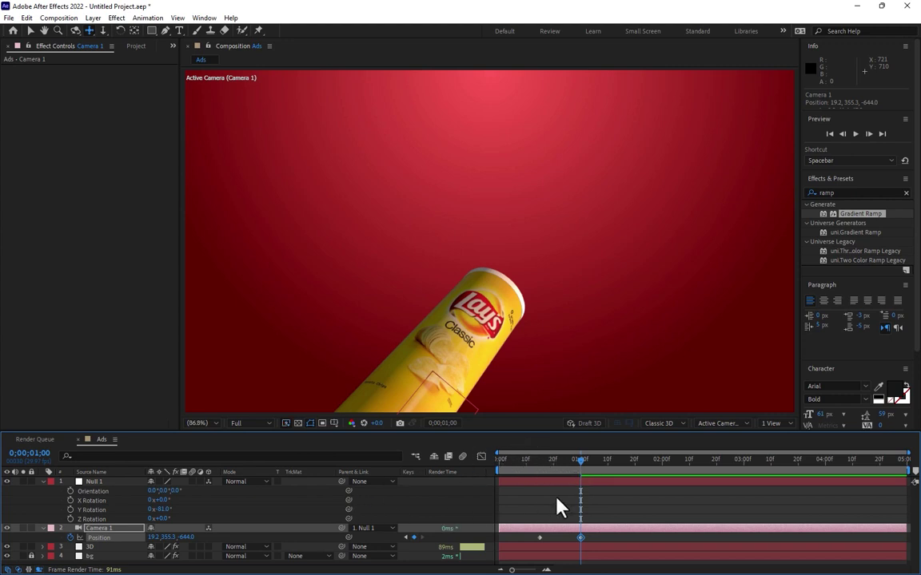
Keyframe Null 1's Y Rotation from -84° at frame 25 to the last frame to spin the can.
click(116, 481)
mouse_move(168, 511)
mouse_down()
mouse_move(176, 509)
mouse_move(167, 508)
mouse_up()
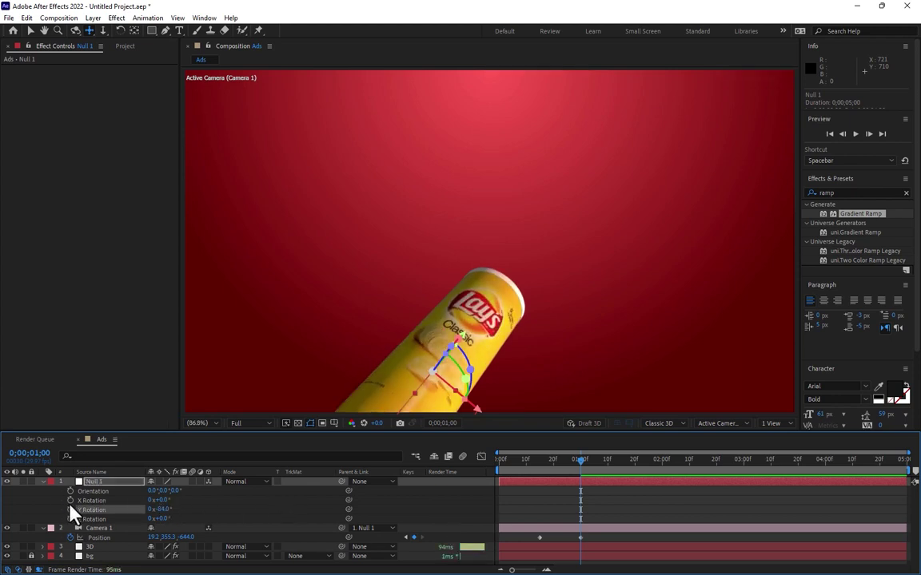
click(568, 464)
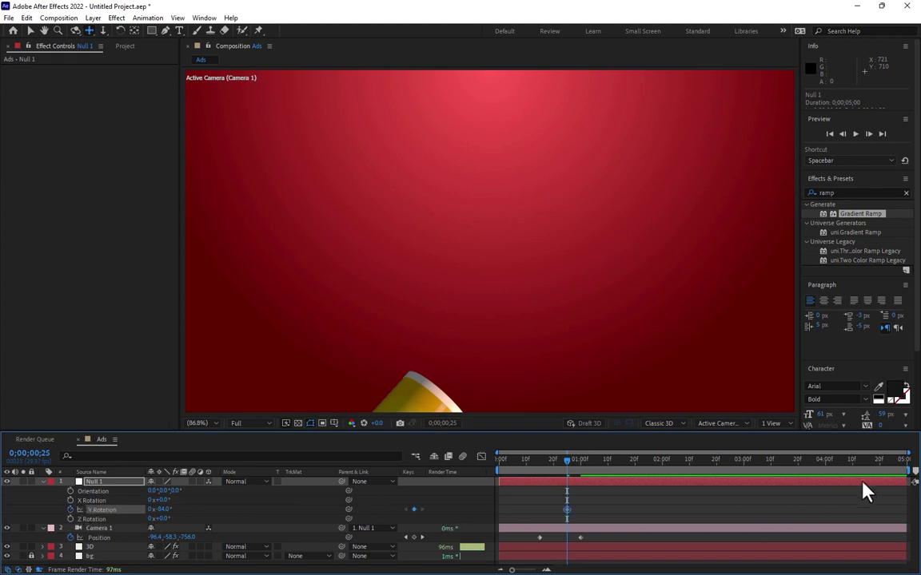
click(915, 474)
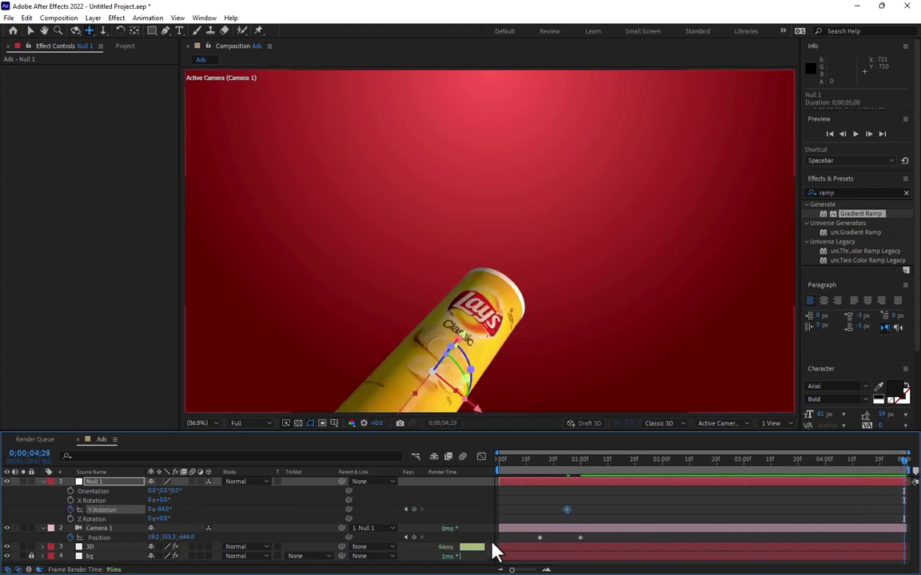
drag(168, 509, 271, 533)
drag(537, 467, 581, 475)
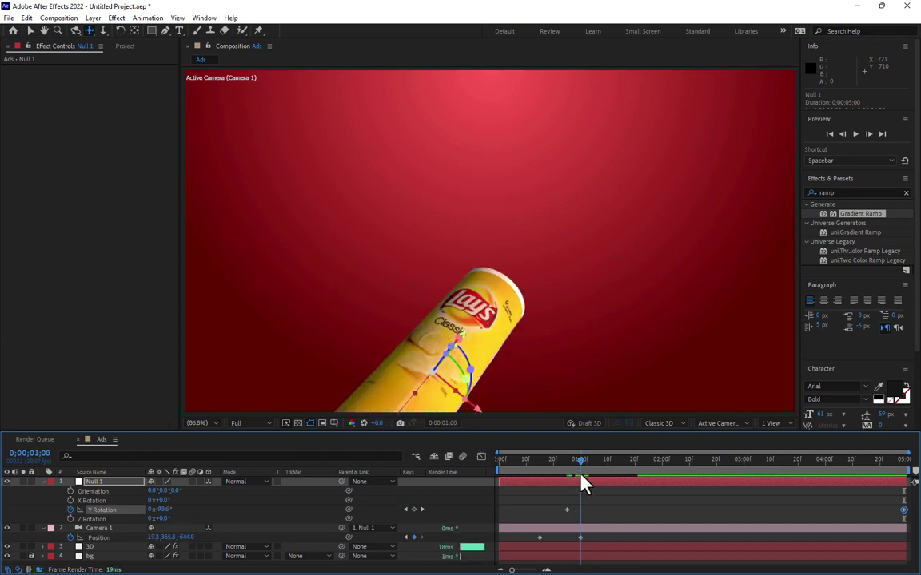
click(115, 547)
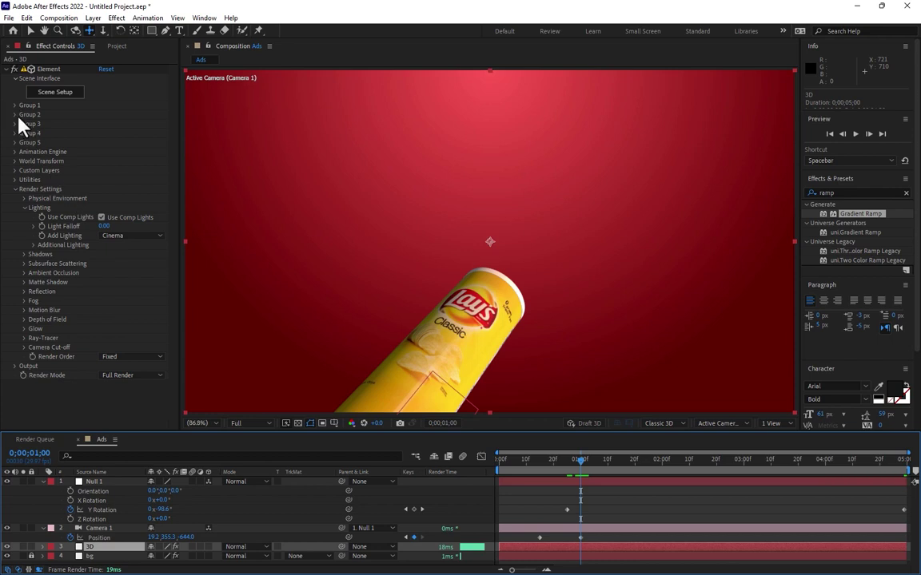
At 1;11, lift Group 2's lid and tilt it to 110° X, -20° Y rotation.
click(14, 114)
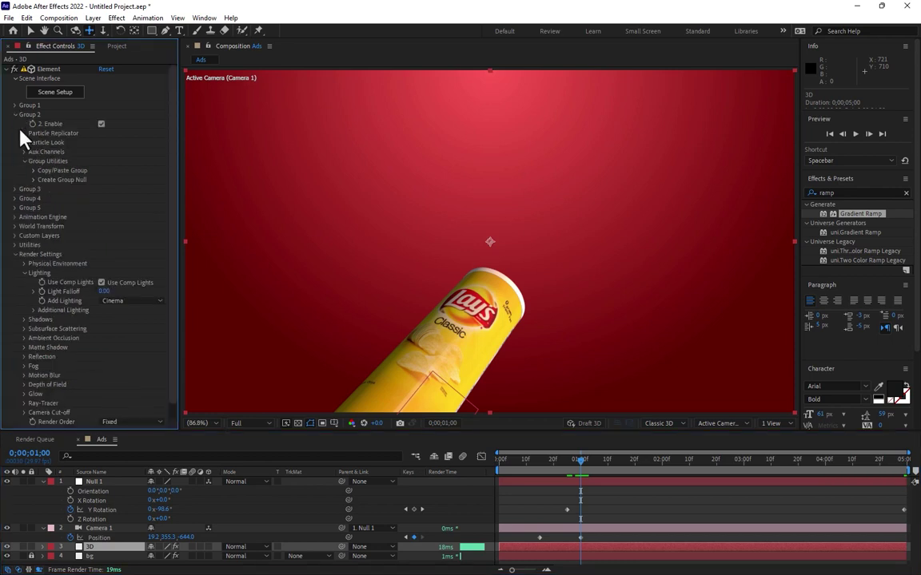
click(23, 133)
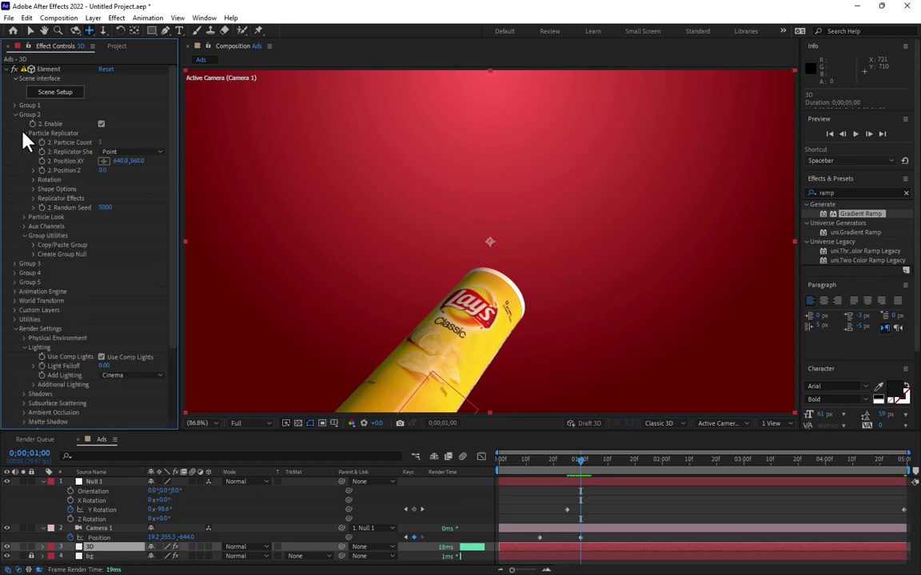
click(33, 180)
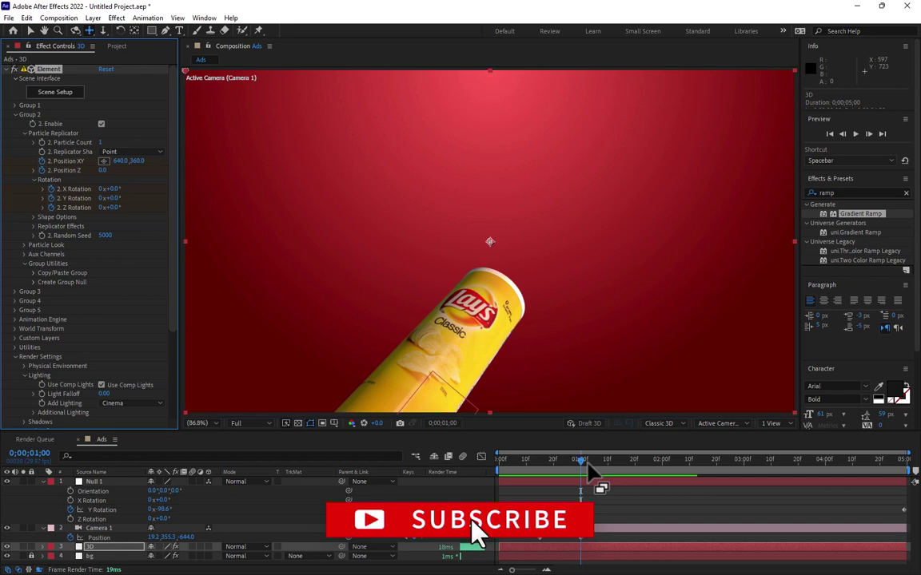
click(609, 463)
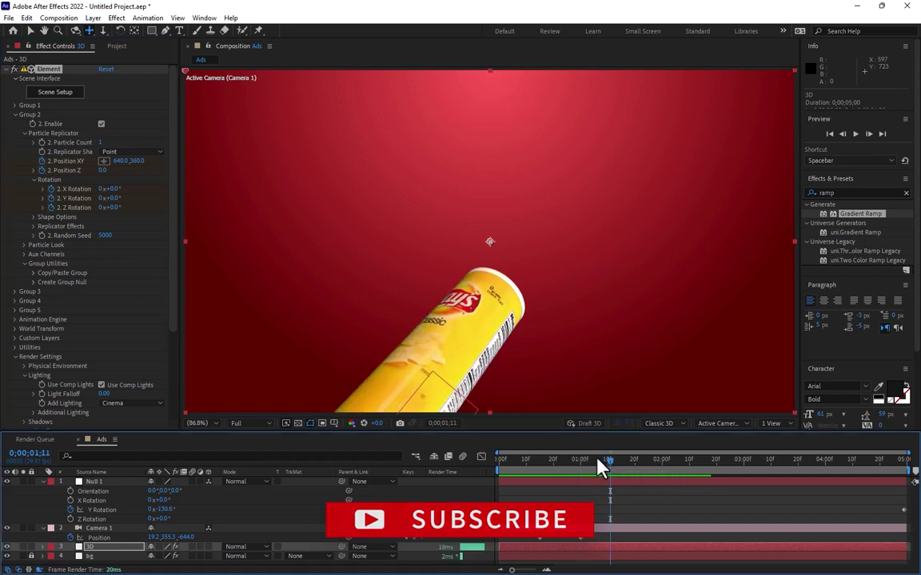
mouse_move(147, 160)
mouse_down()
mouse_move(145, 150)
mouse_move(124, 151)
mouse_move(4, 185)
mouse_move(18, 235)
mouse_up()
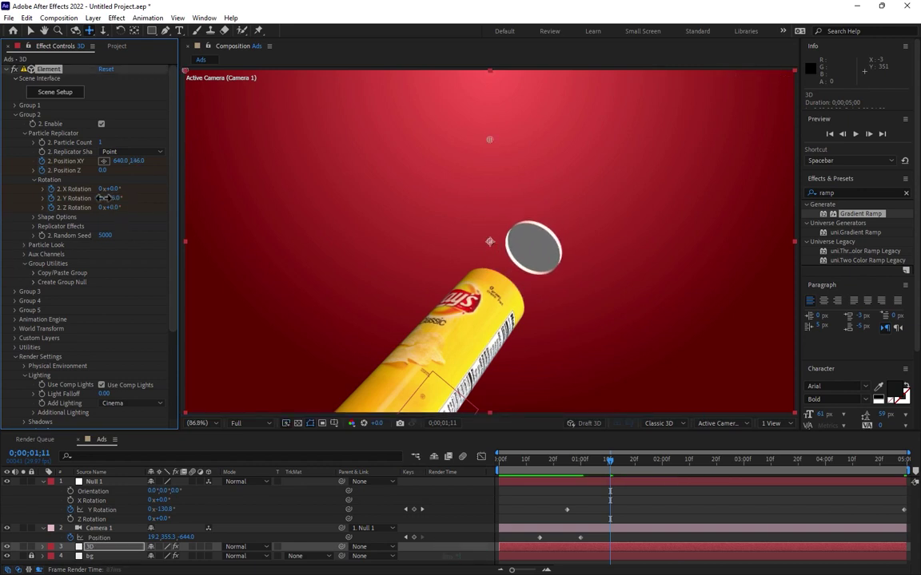
drag(115, 192, 183, 197)
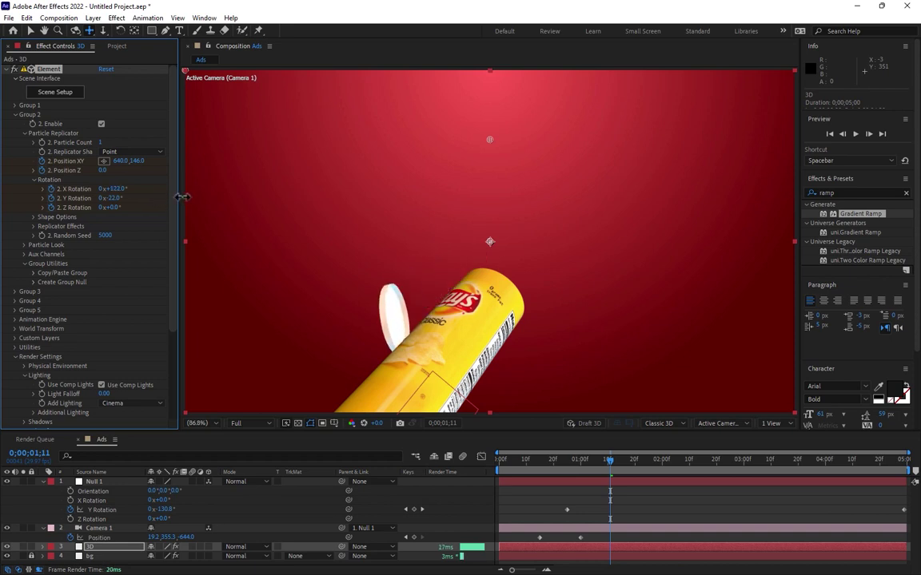
drag(570, 452, 590, 463)
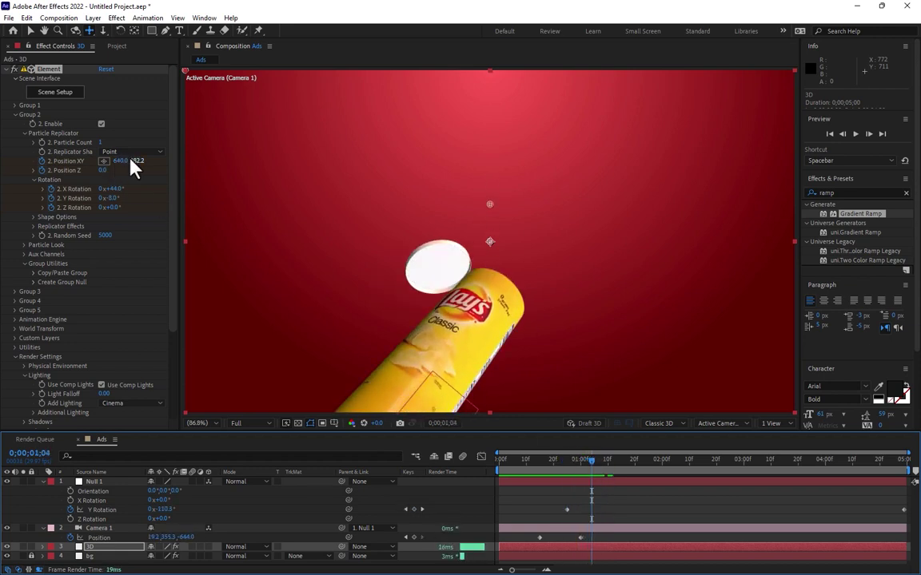
Raise the lid further to XY 640, 152.5 and preview it popping off.
drag(142, 160, 68, 171)
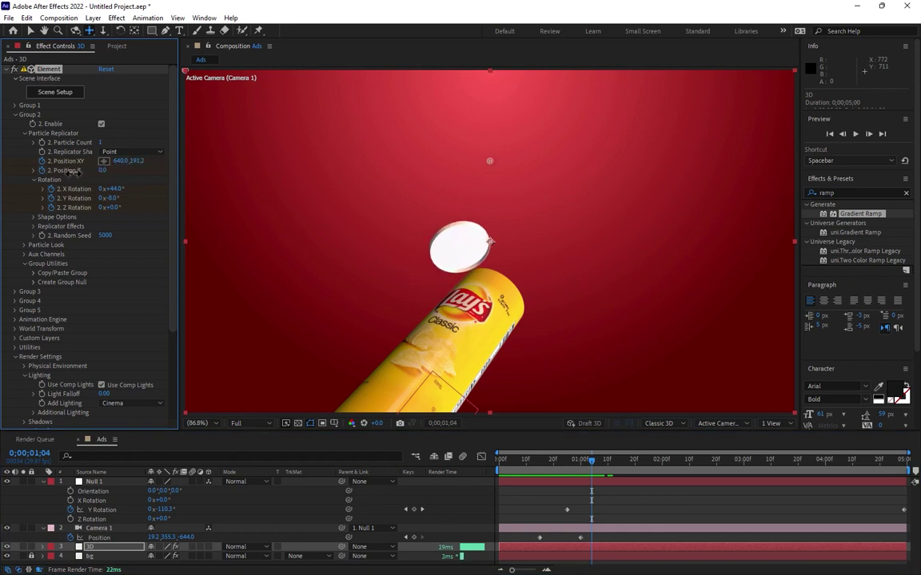
click(597, 464)
mouse_move(601, 459)
mouse_down()
mouse_move(657, 460)
mouse_move(581, 459)
mouse_move(607, 467)
mouse_up()
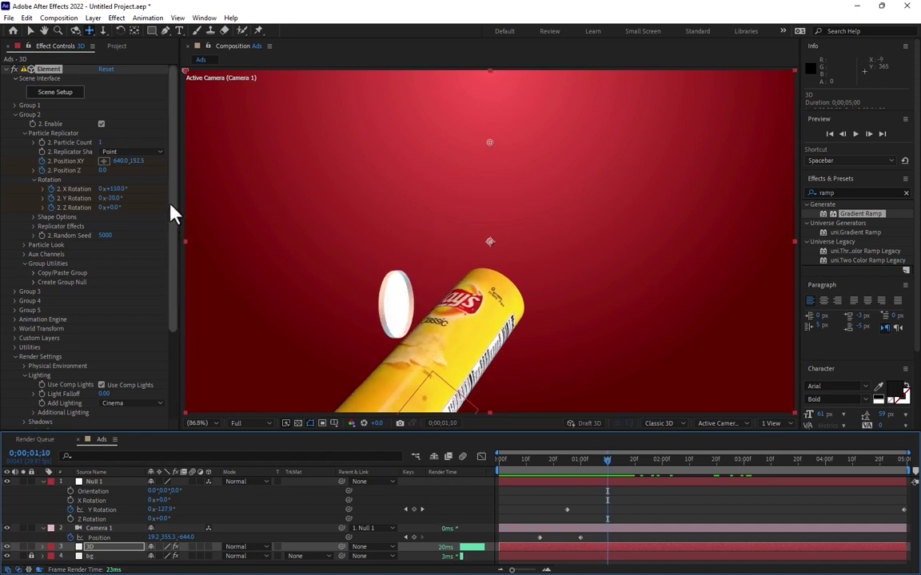
Expand Group 3 and its Particle Replicator section, stepping the playhead back to 0;00;01;04.
click(15, 292)
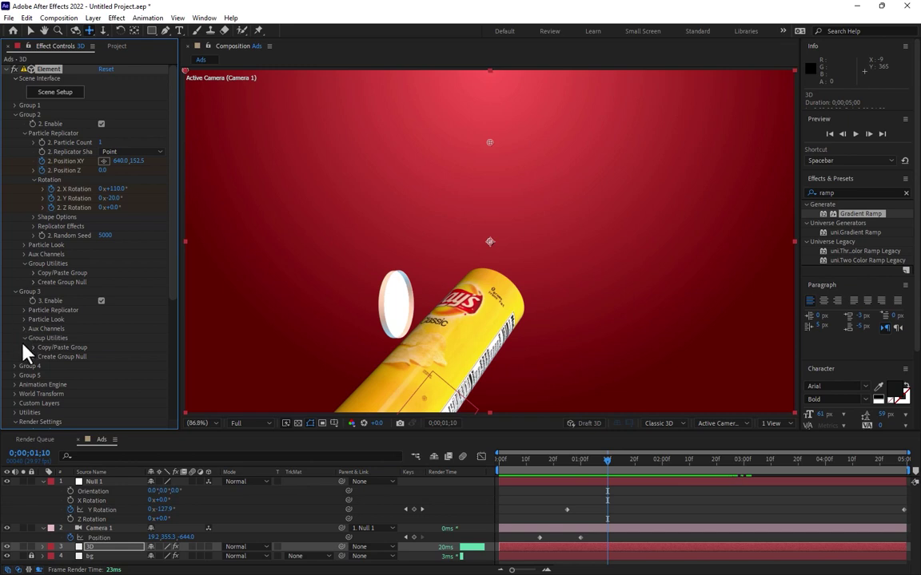
click(24, 311)
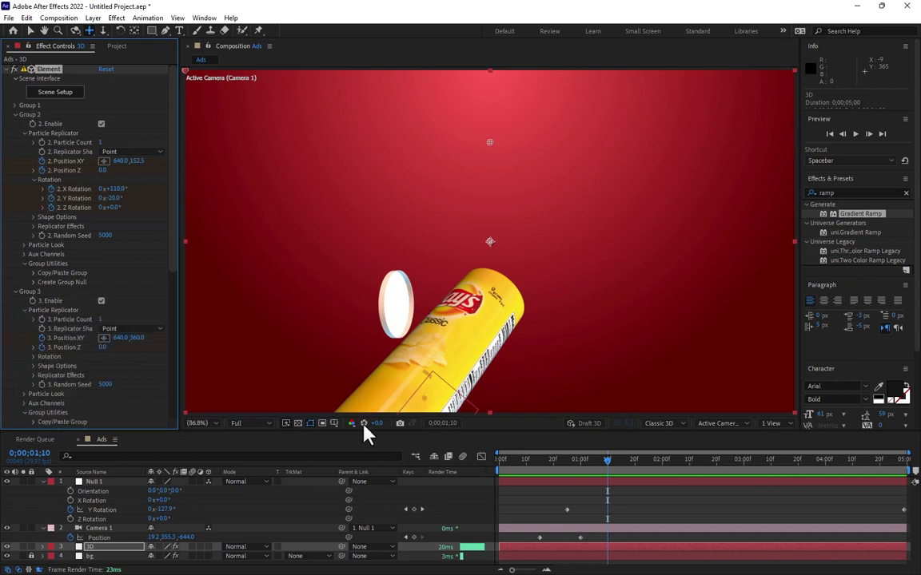
click(597, 462)
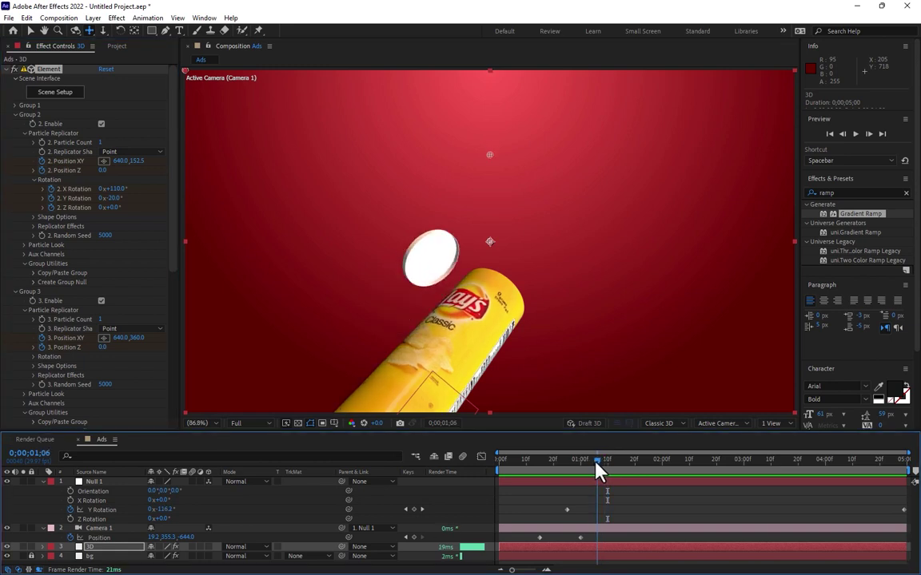
drag(595, 463, 592, 464)
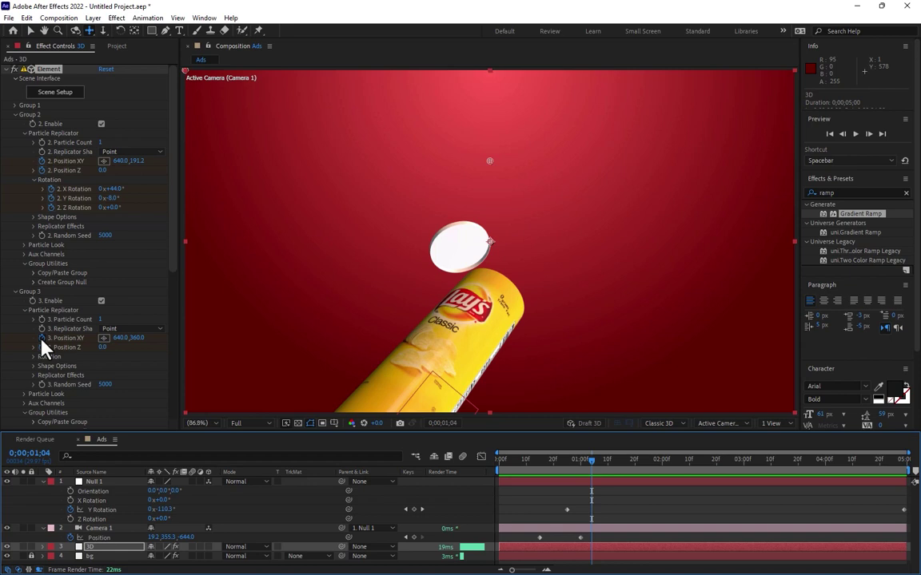
Return to the lid-on-can frame 0;00;01;02 and expand Group 3's Particle Look section.
click(56, 365)
drag(590, 469, 585, 473)
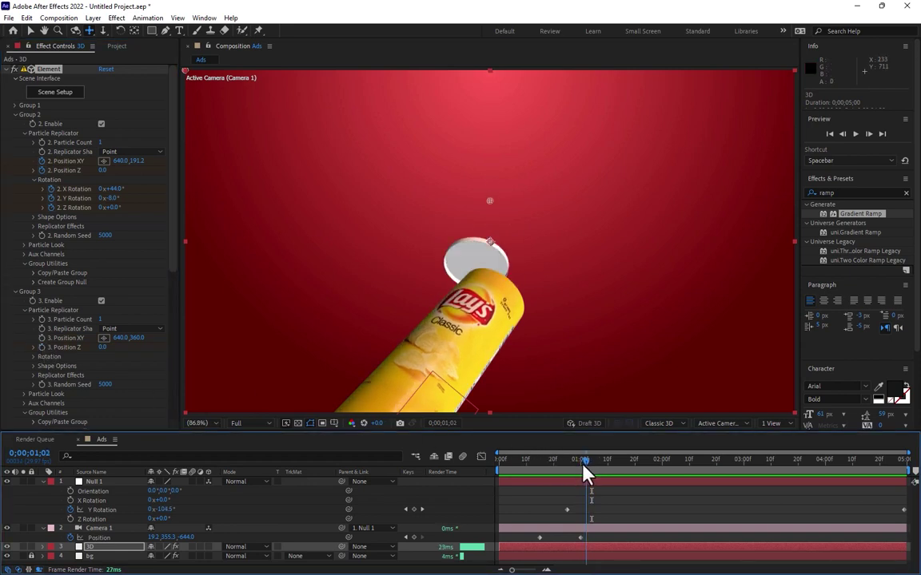
click(44, 345)
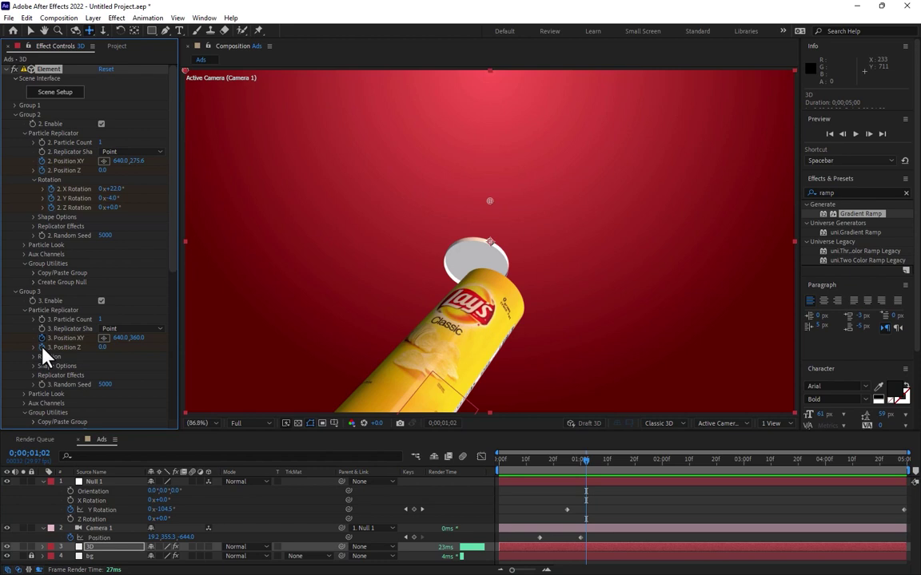
click(25, 395)
scroll(25, 397, down, 2)
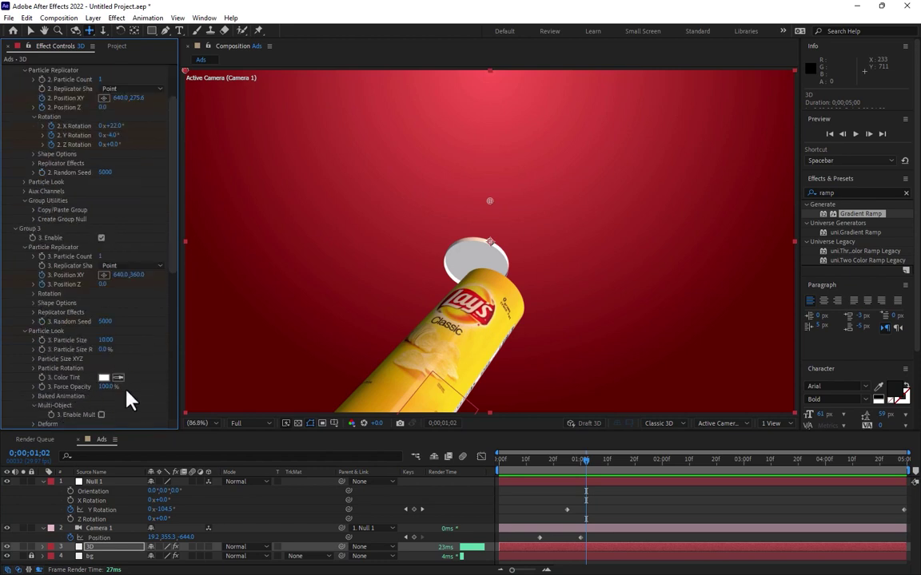
scroll(128, 390, down, 1)
Enable Group 3 Multi-Object and keyframe Displace Random, then move to 0;00;01;10.
click(100, 392)
scroll(152, 376, down, 6)
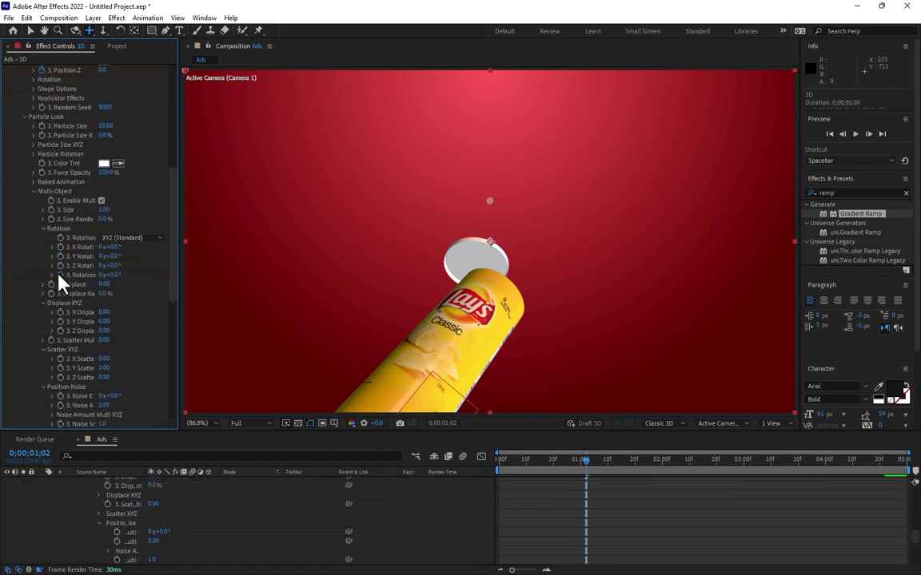
click(51, 293)
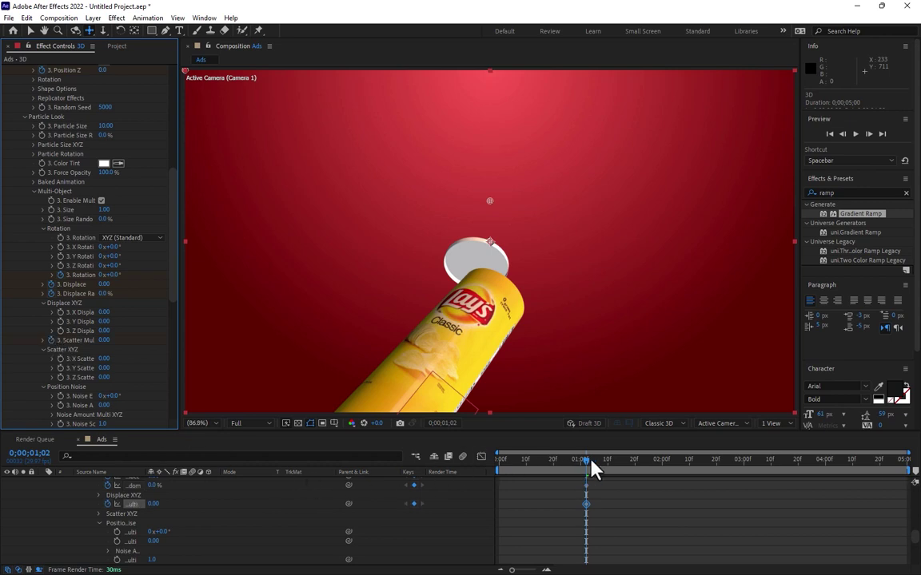
click(609, 470)
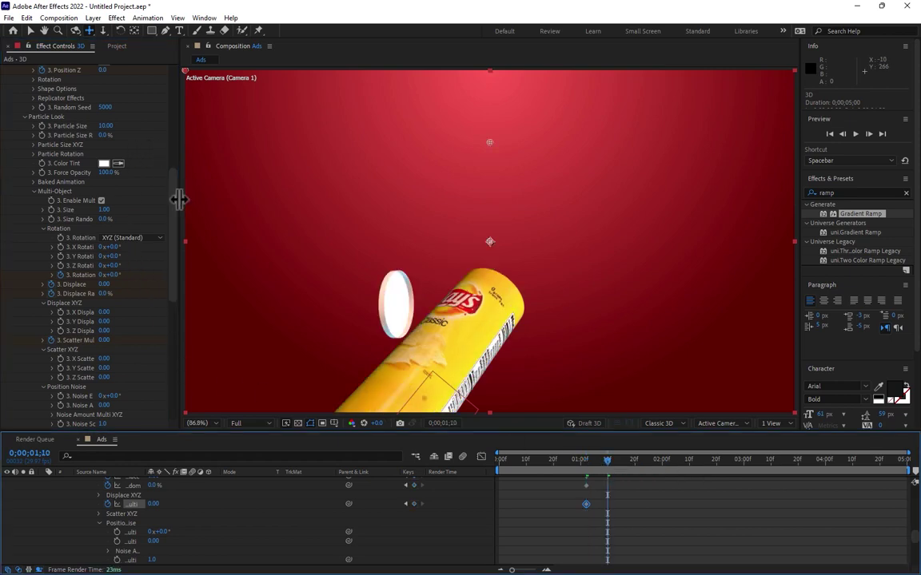
Move the chip emitter up toward the can top and scatter the chips around the can.
scroll(163, 118, up, 5)
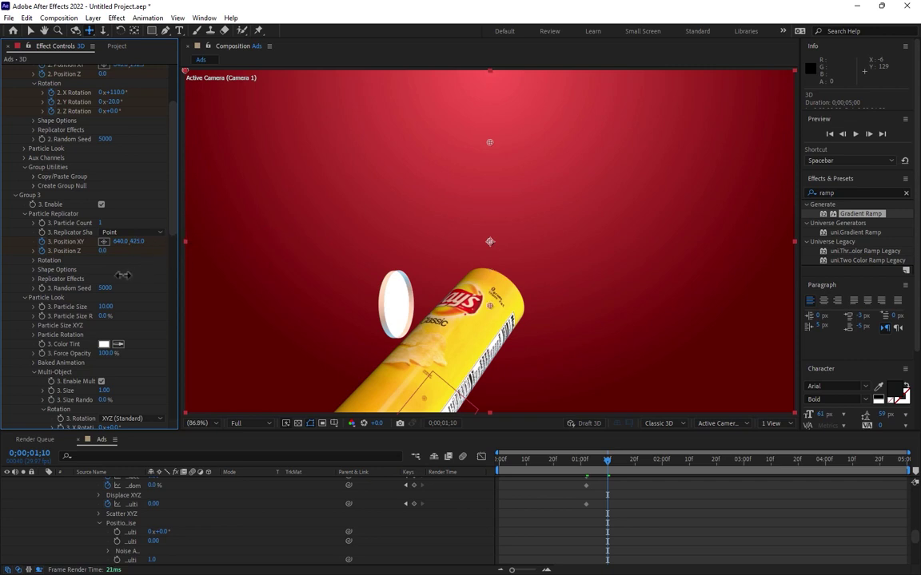
drag(136, 241, 113, 243)
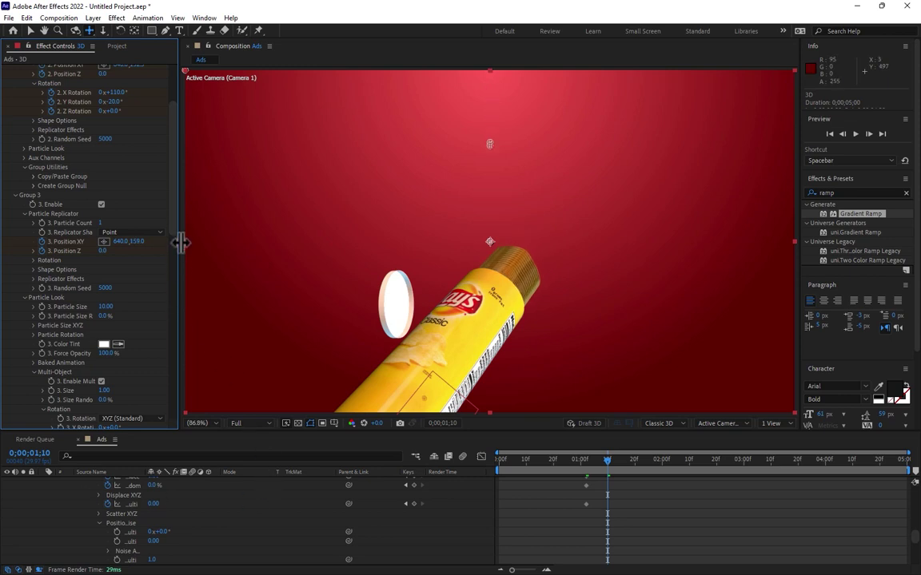
drag(175, 237, 176, 314)
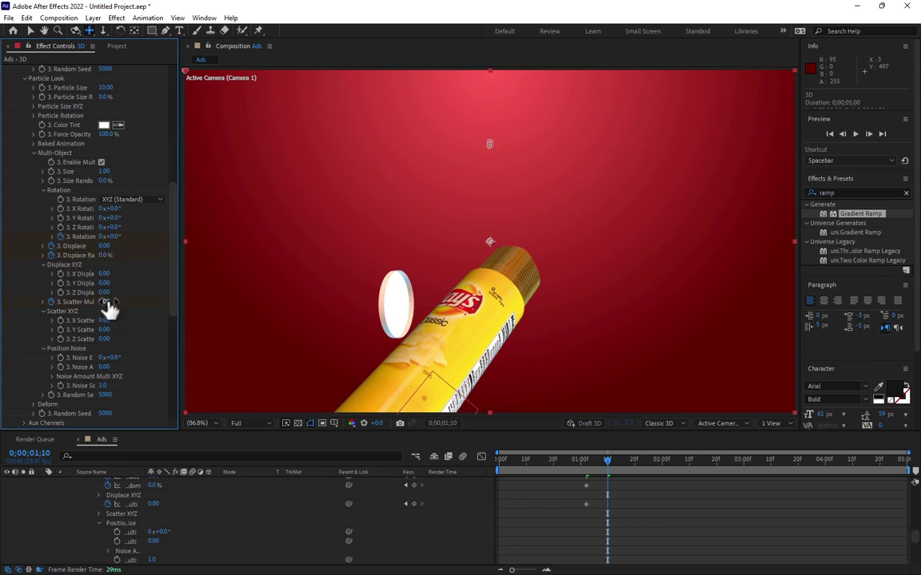
drag(105, 302, 61, 312)
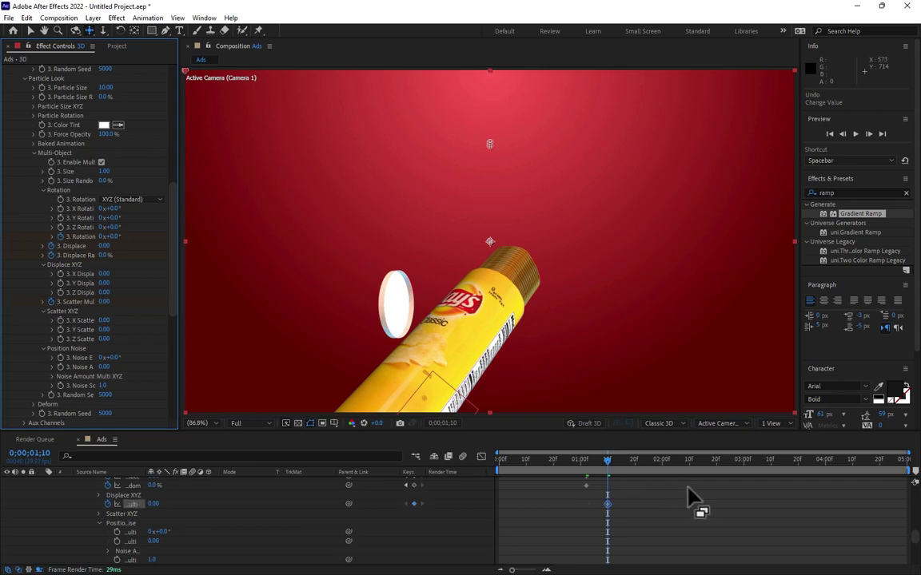
At a later frame, spread the chips apart and set the emitter's vertical position to 0, raising them.
drag(607, 467, 653, 468)
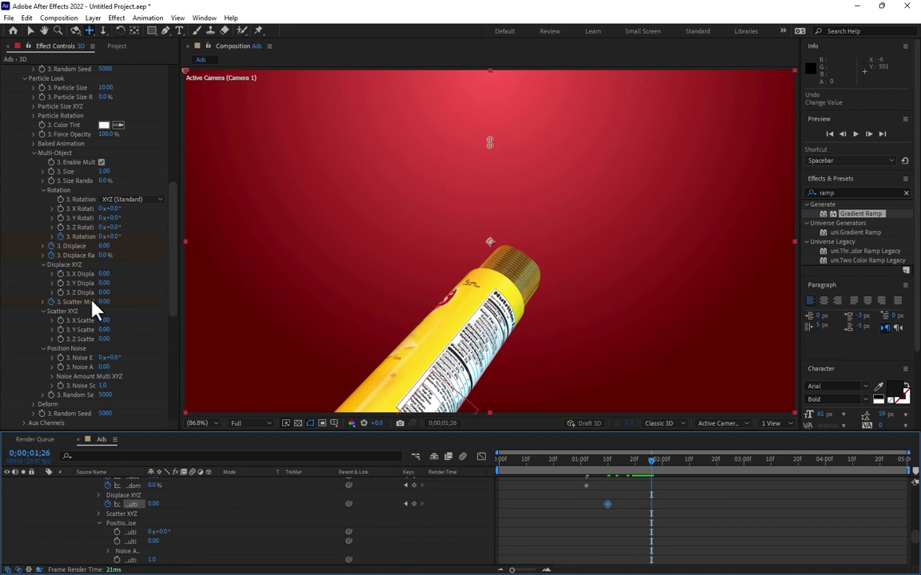
drag(136, 301, 491, 244)
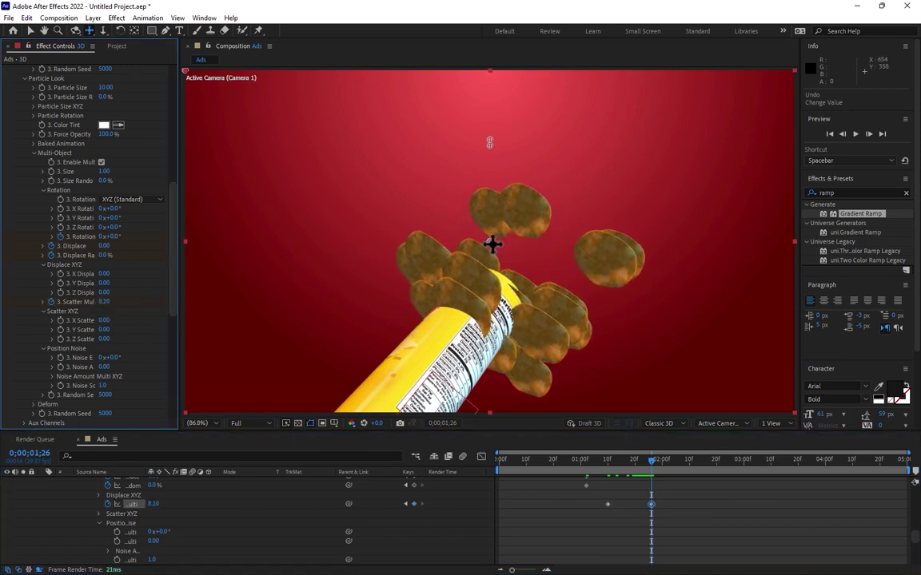
drag(174, 226, 186, 153)
click(136, 247)
text(0.0,86.0)
key(Return)
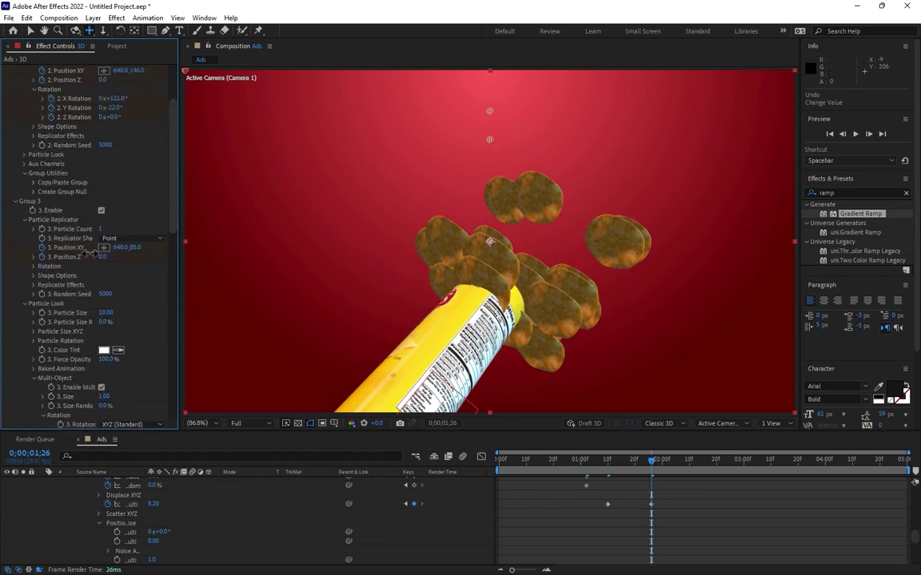
drag(132, 247, 44, 247)
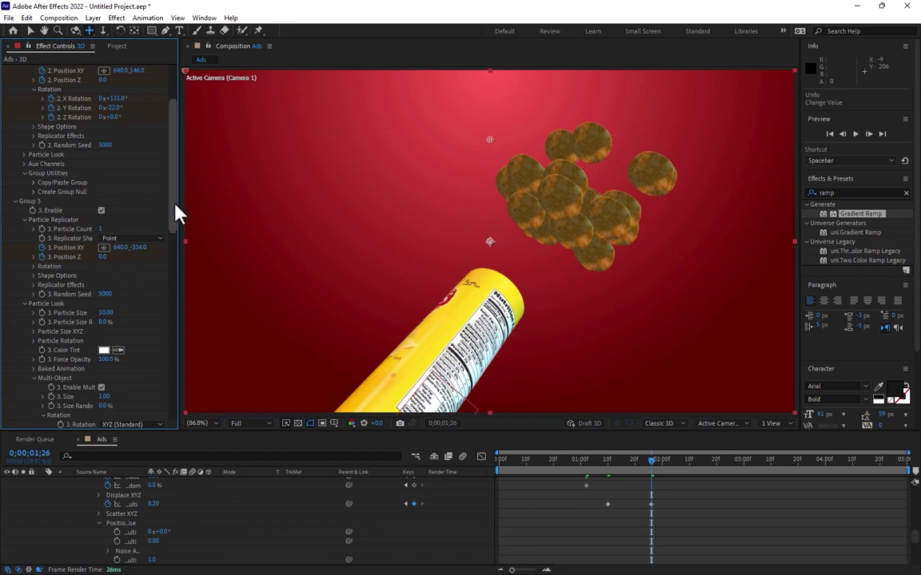
drag(175, 212, 162, 322)
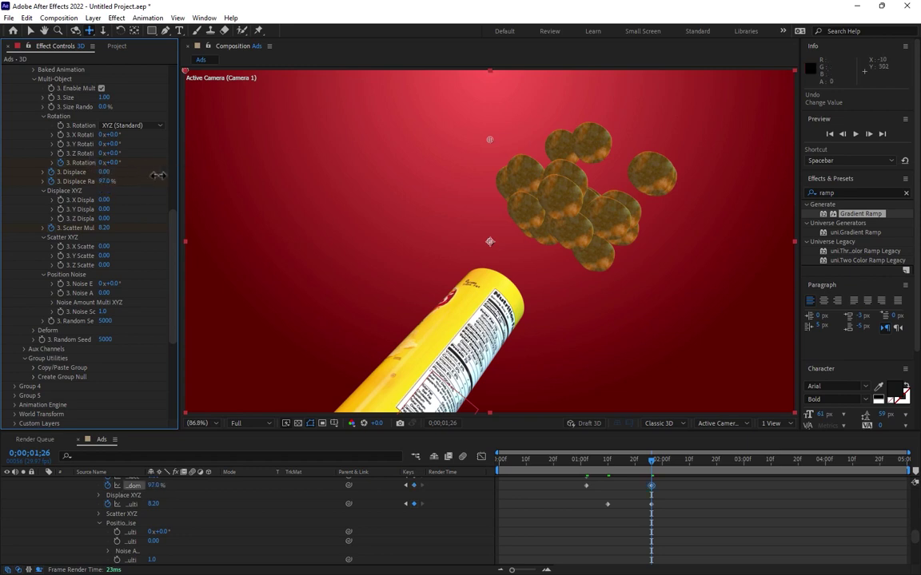
Set Displace to 11.87, Rotation to 352°, and zero Displace Randomness here, then scrub to the end.
drag(102, 173, 665, 108)
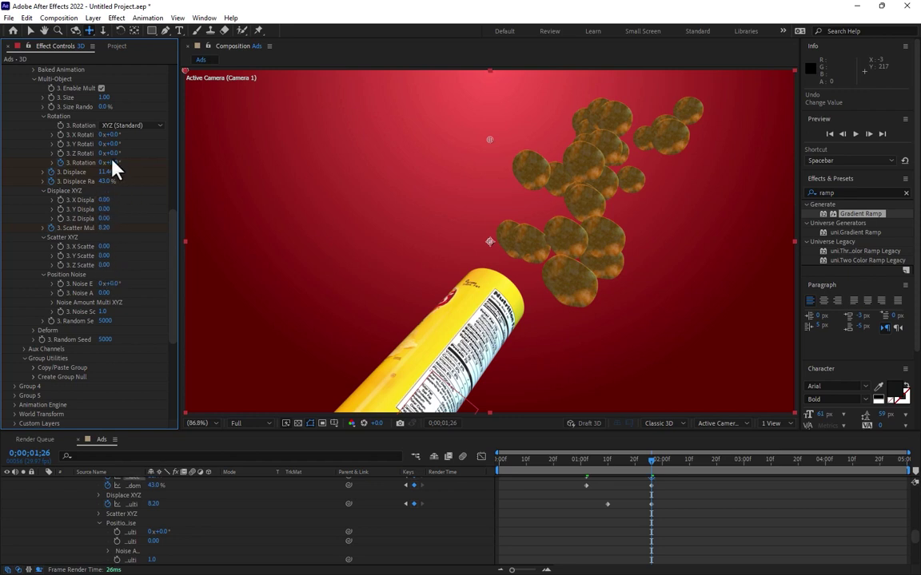
drag(116, 163, 286, 141)
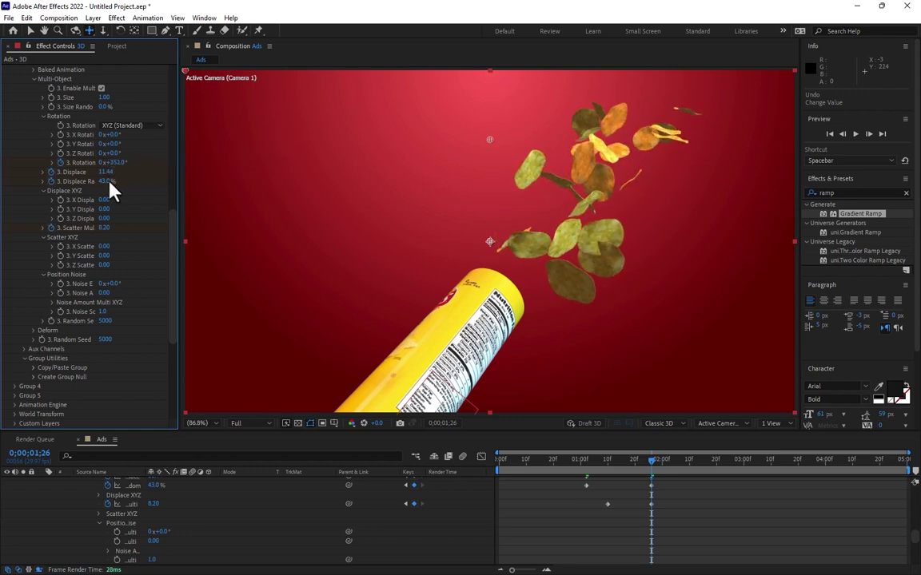
drag(109, 183, 91, 185)
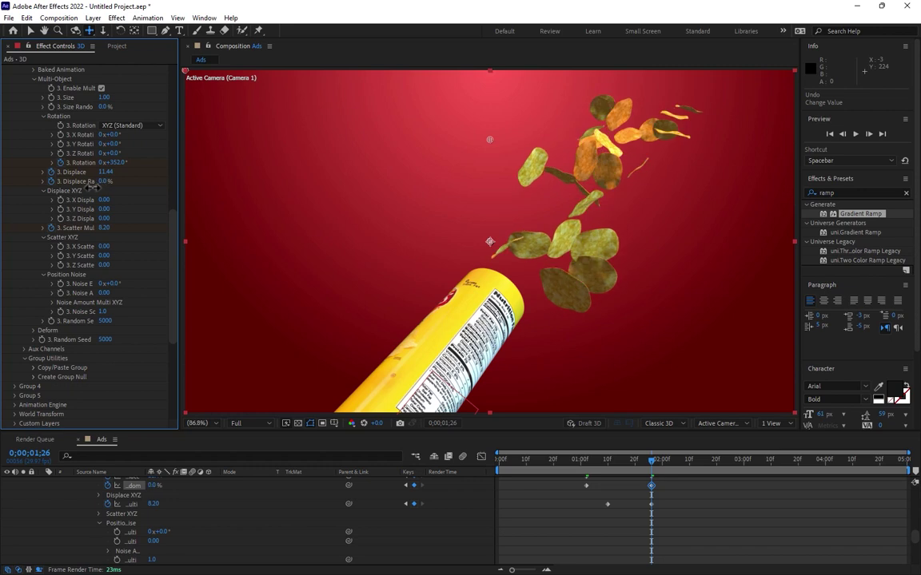
drag(111, 172, 130, 170)
drag(675, 471, 917, 469)
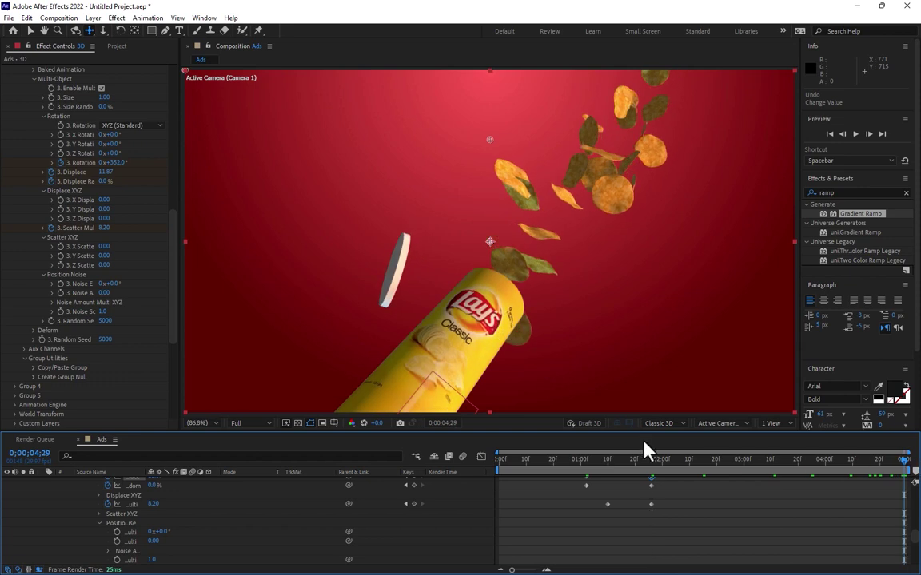
Rotate chips past a full turn, set Displace 12.80, Displace Randomness 14.0% and Scatter Multiplier 19.19.
drag(113, 163, 275, 138)
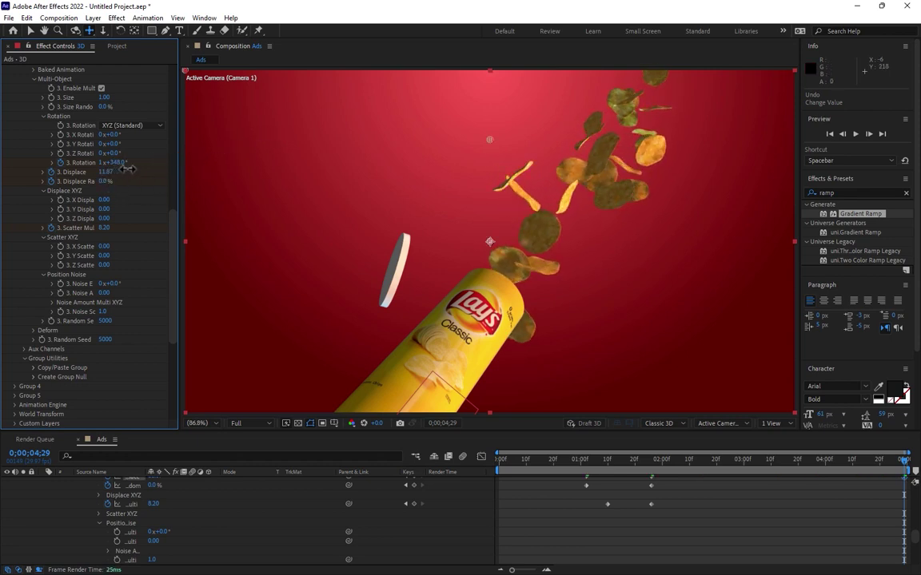
drag(128, 170, 198, 159)
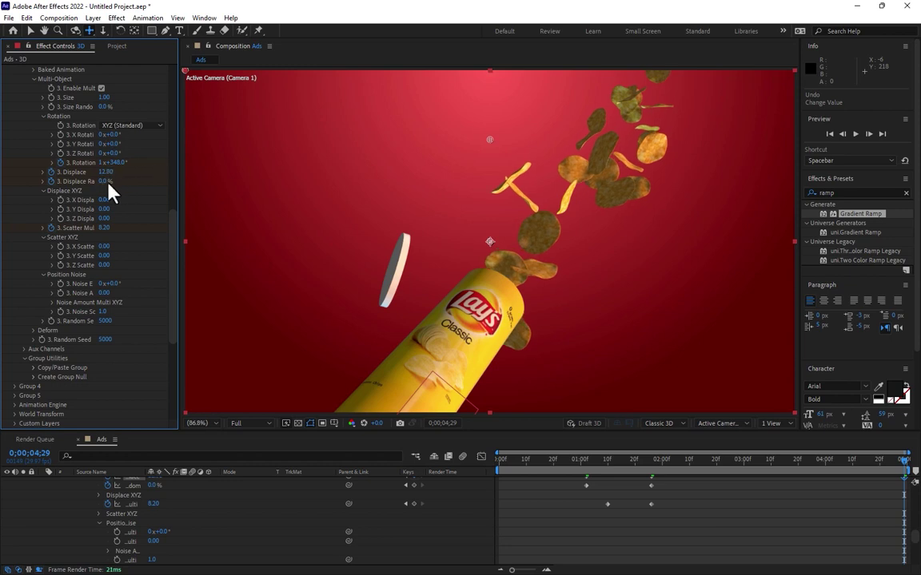
mouse_move(102, 183)
mouse_down()
mouse_move(124, 178)
mouse_move(100, 179)
mouse_up()
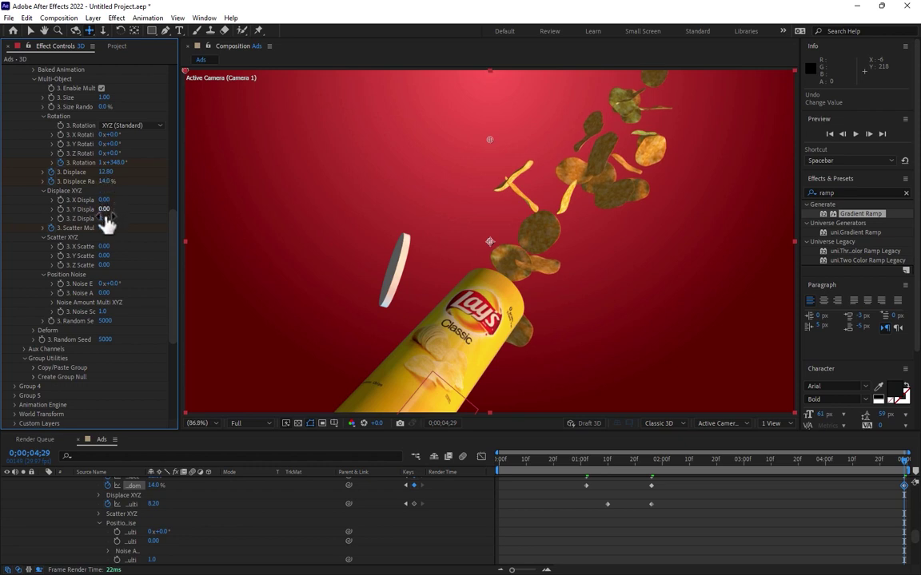
drag(104, 228, 650, 181)
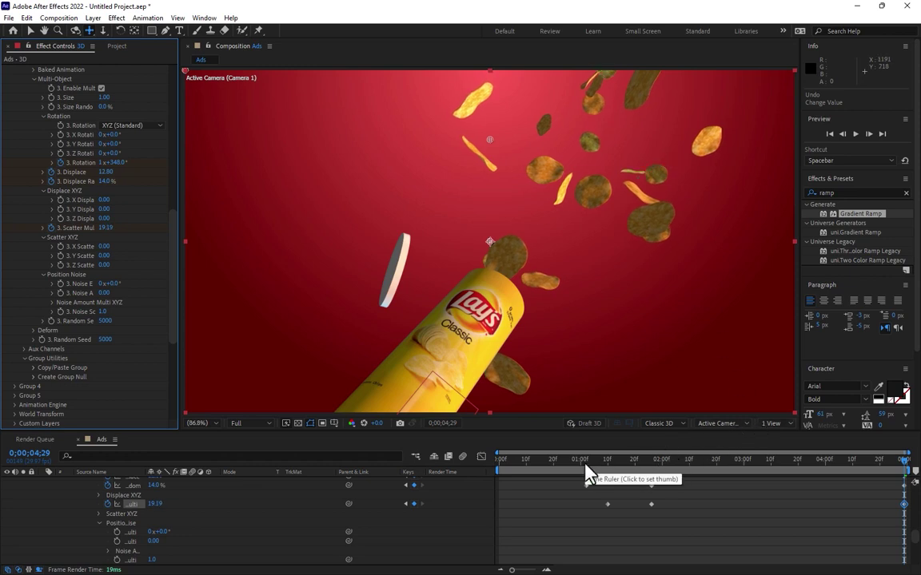
Save the project, overwriting Untitled Project.aep on the Desktop.
key(ctrl+s)
double_click(129, 182)
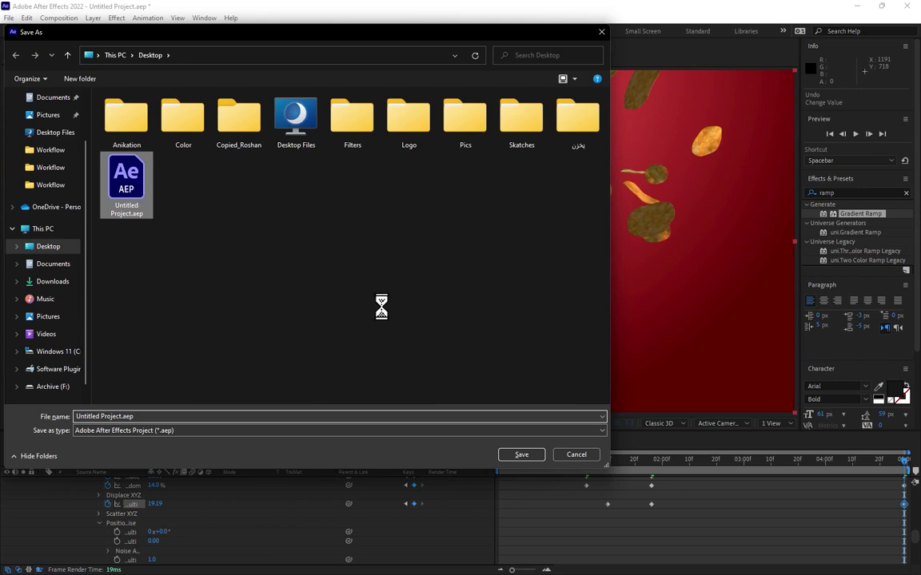
click(487, 293)
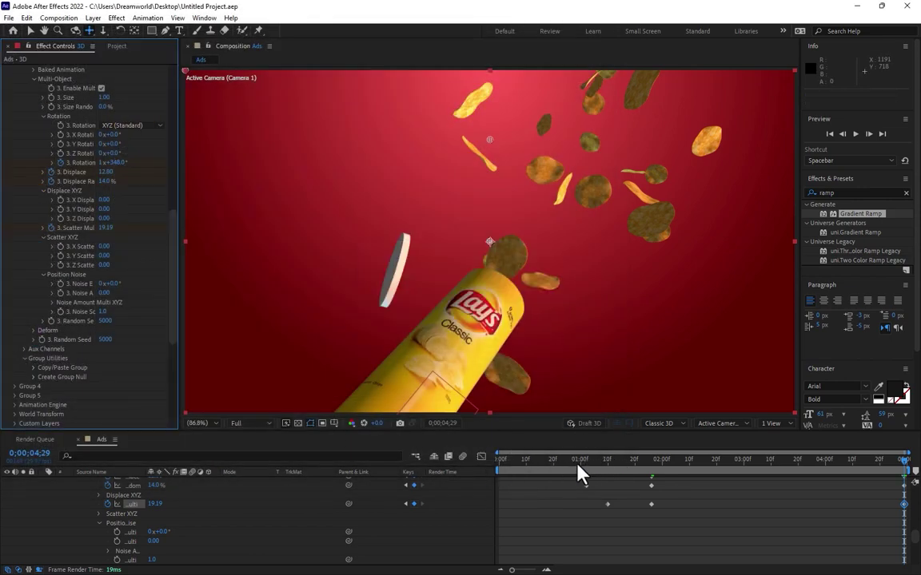
In Render Settings, turn Motion Blur On and raise Shutter Angle to 387.
drag(175, 240, 164, 386)
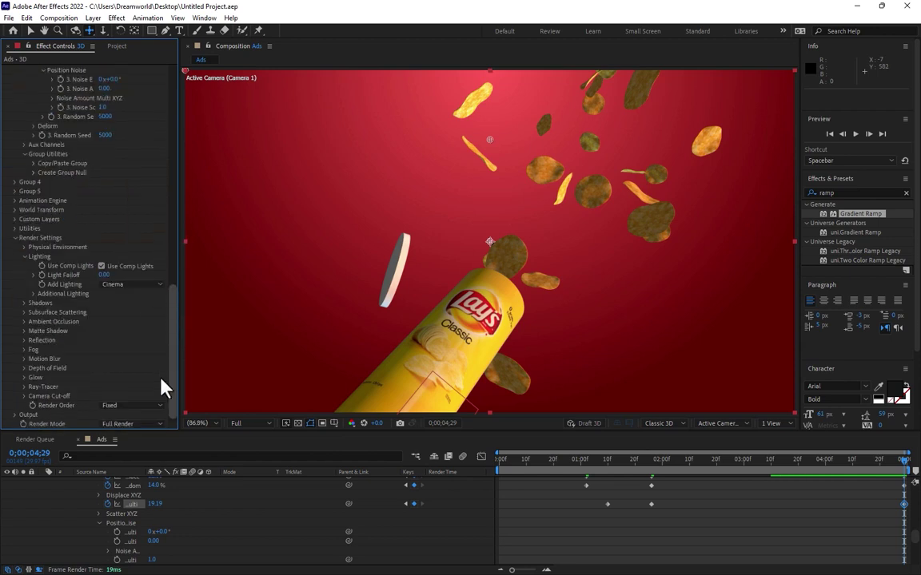
click(15, 239)
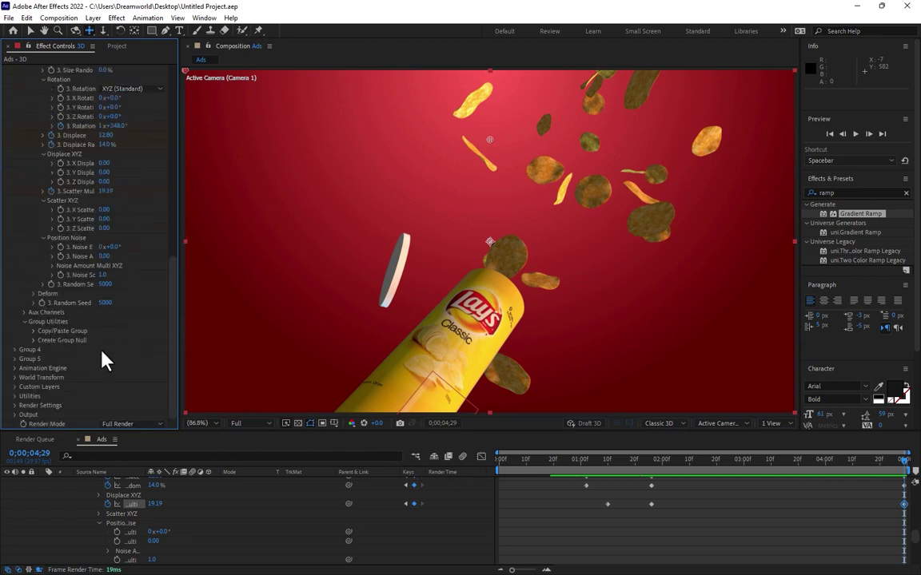
click(14, 405)
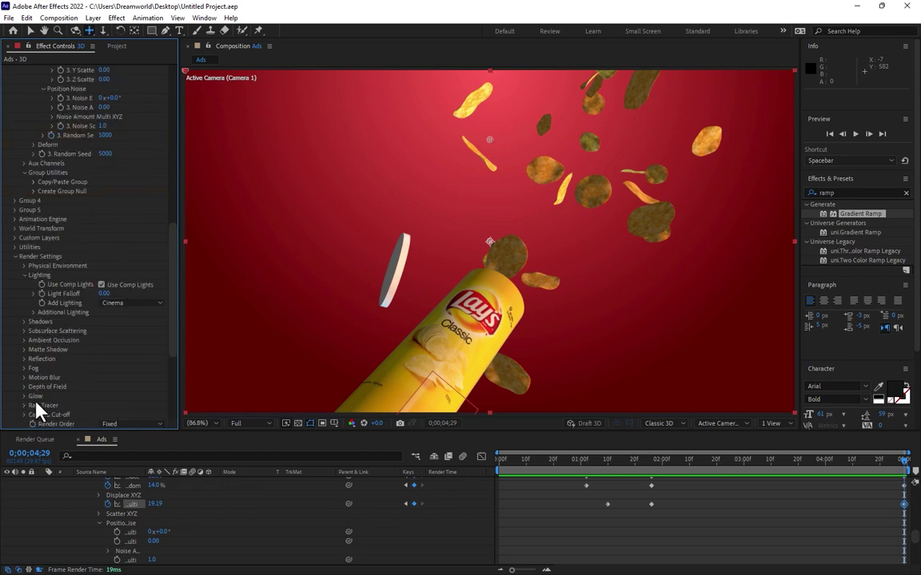
scroll(111, 360, down, 5)
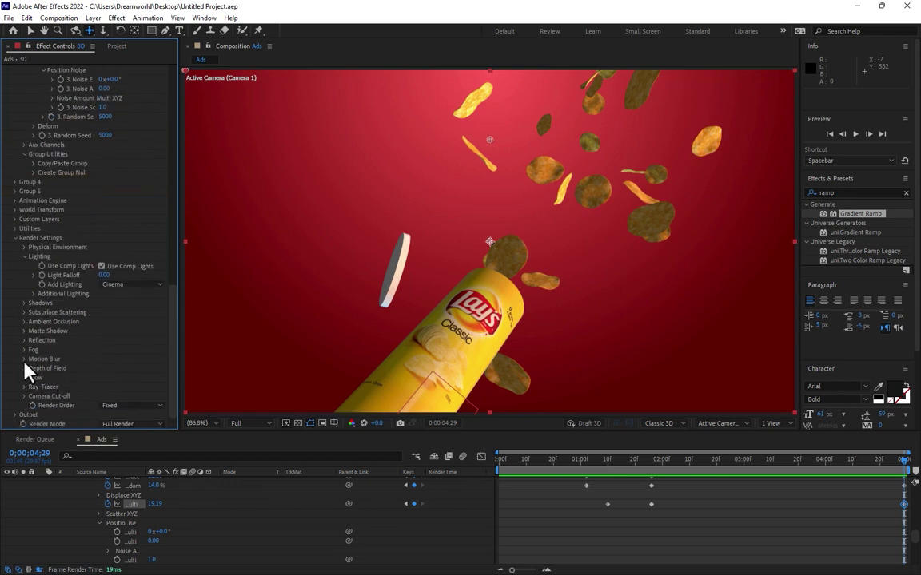
click(94, 365)
click(144, 367)
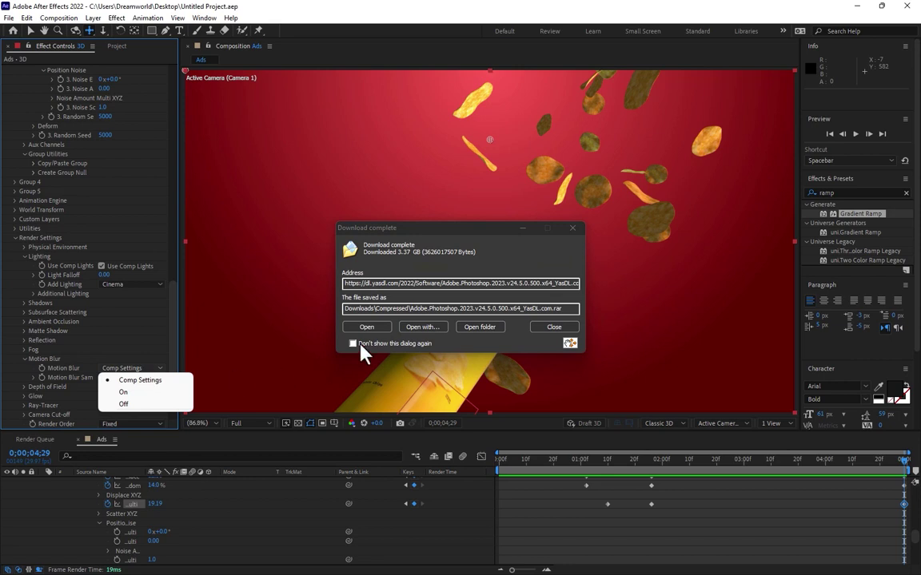
click(546, 327)
click(130, 370)
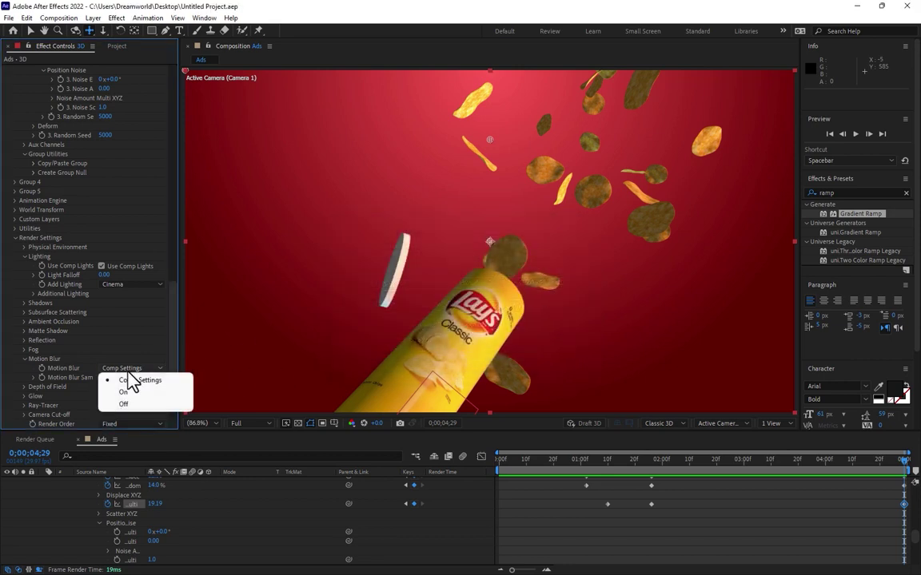
click(133, 392)
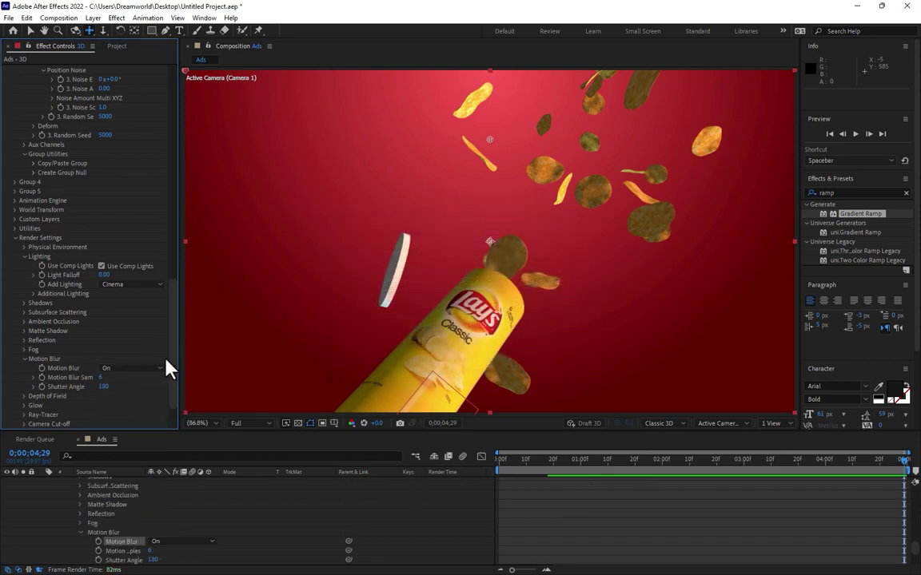
drag(103, 386, 212, 386)
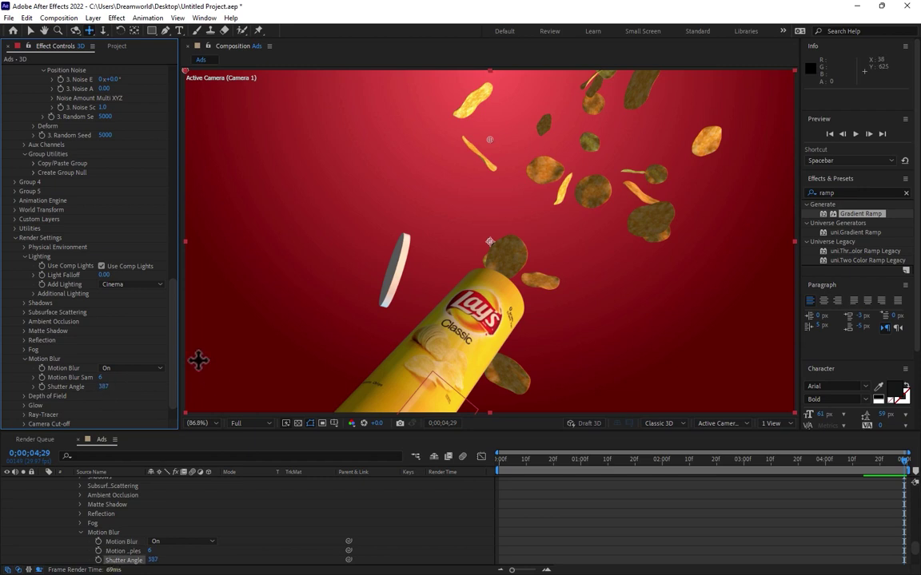
scroll(168, 332, up, 10)
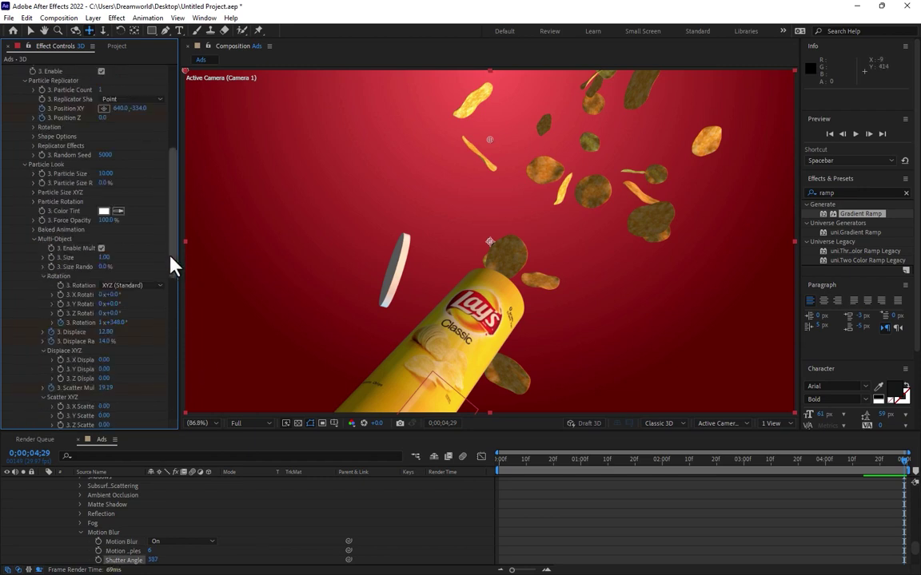
Set Additional Lighting X Rotation to 137° and move the playhead back earlier.
scroll(171, 262, down, 12)
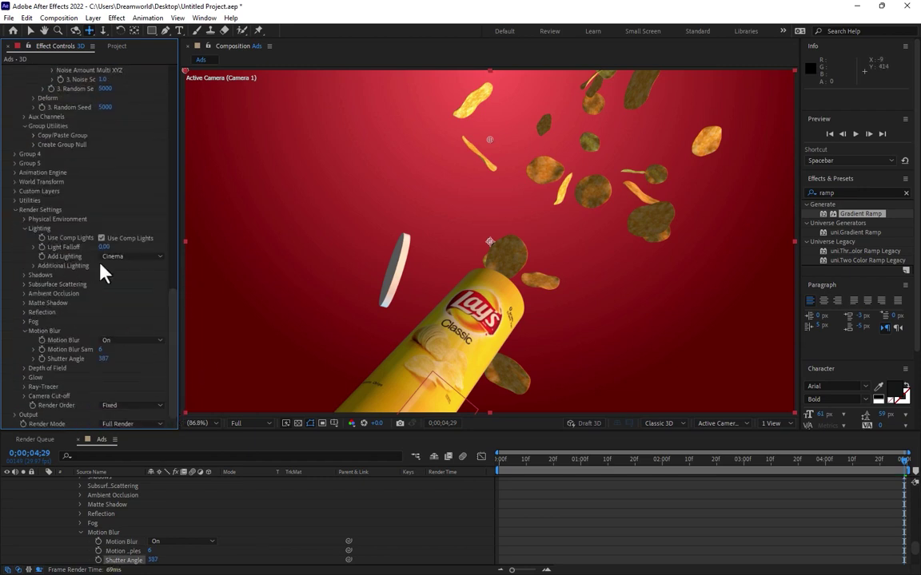
click(34, 266)
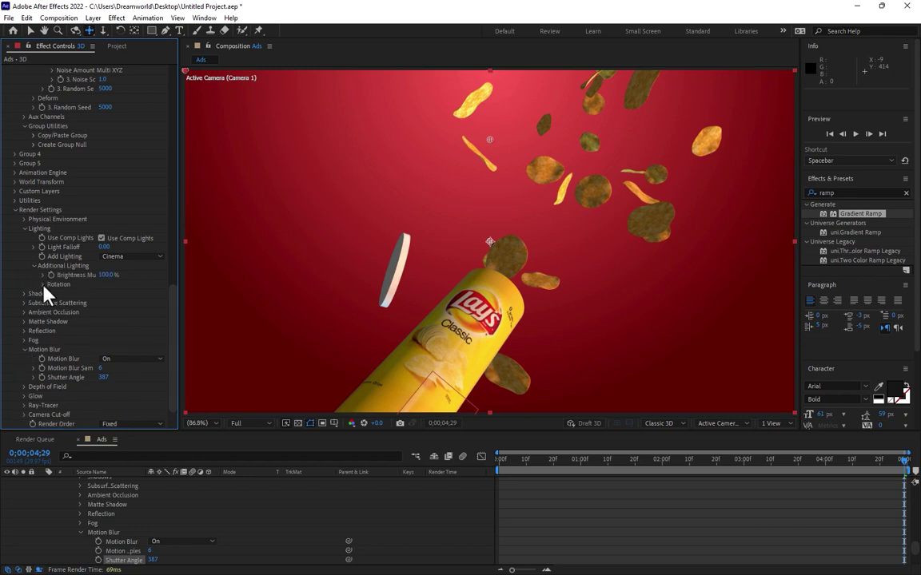
click(45, 285)
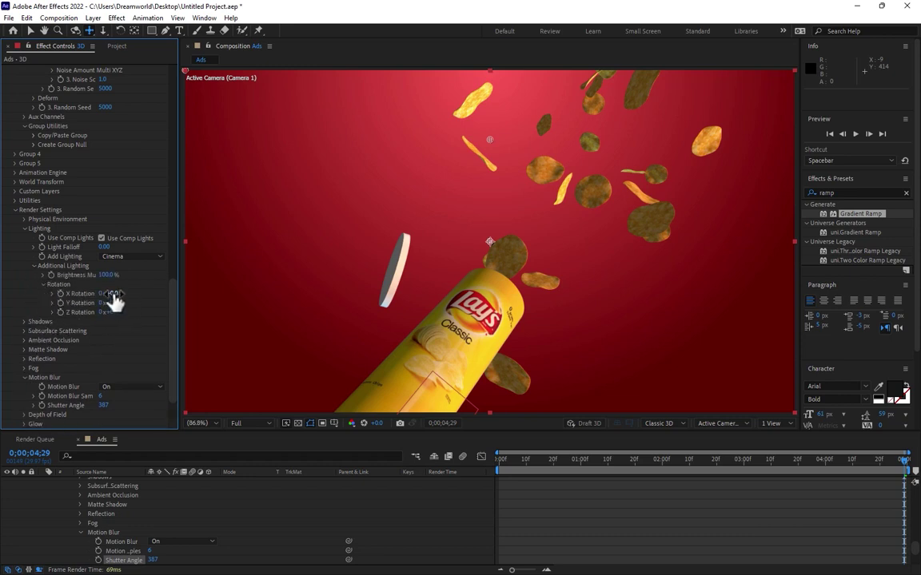
drag(112, 294, 180, 282)
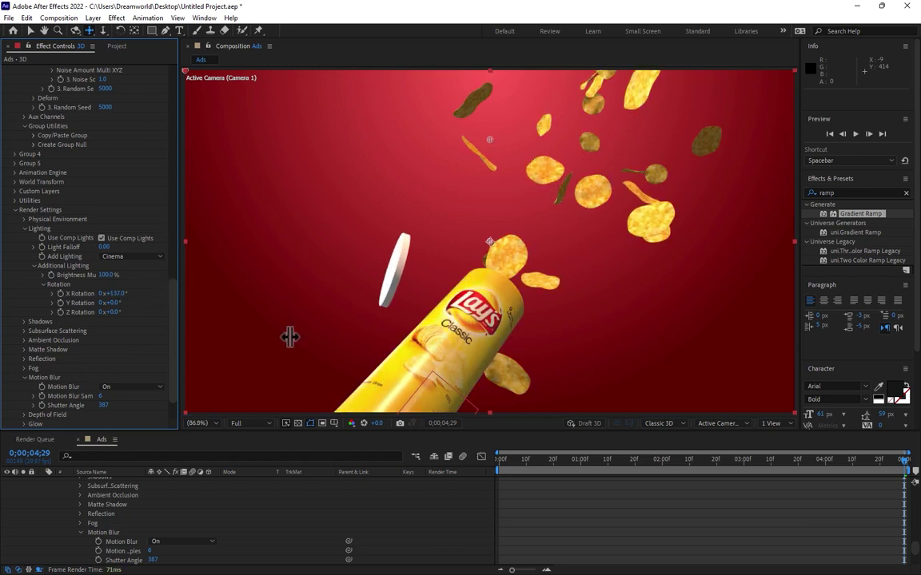
drag(633, 471, 474, 494)
RAM-preview the chip burst and stop on a mid-burst frame.
click(854, 135)
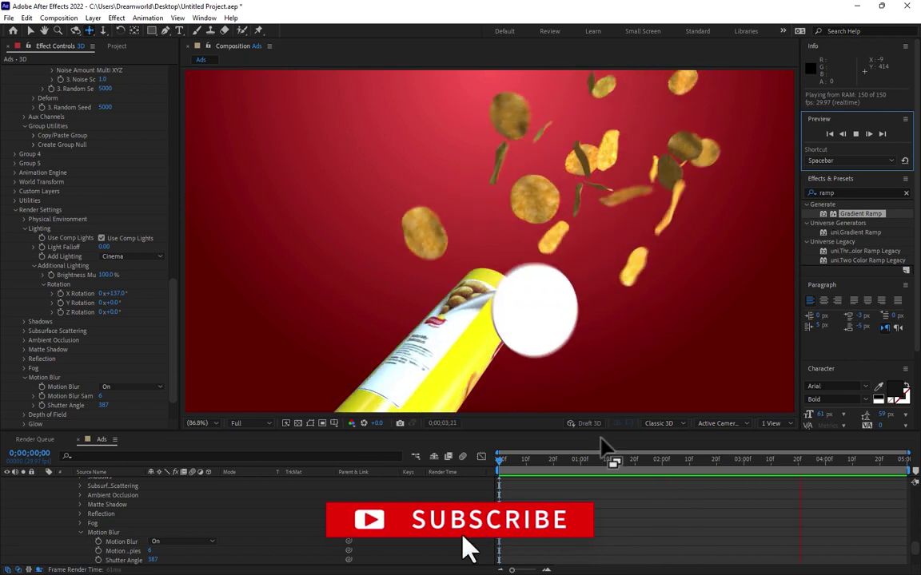
mouse_move(599, 468)
mouse_down()
mouse_move(646, 472)
mouse_move(616, 469)
mouse_up()
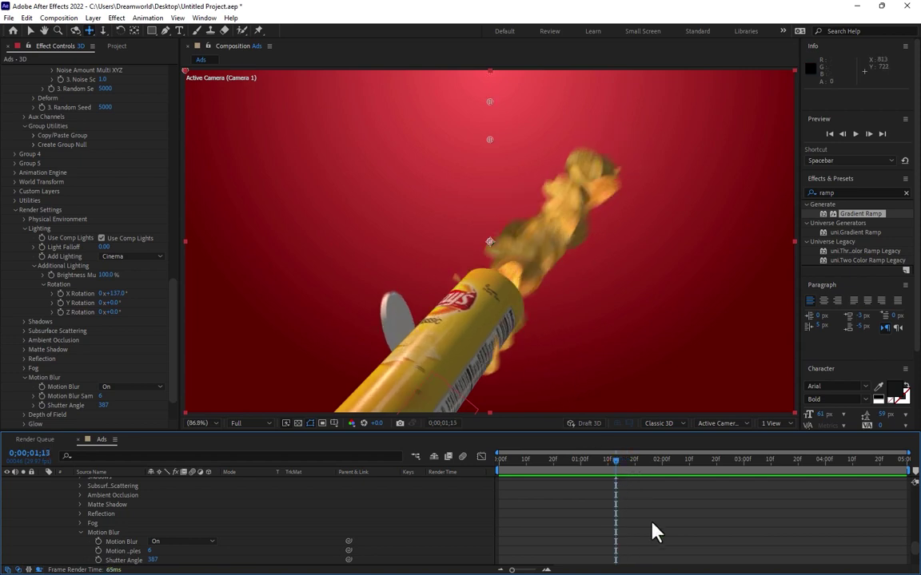
Widen the Source Name column and drag the last Scatter Multi keyframe to 0;00;02;03.
scroll(654, 530, up, 3)
scroll(654, 532, down, 5)
scroll(654, 532, up, 10)
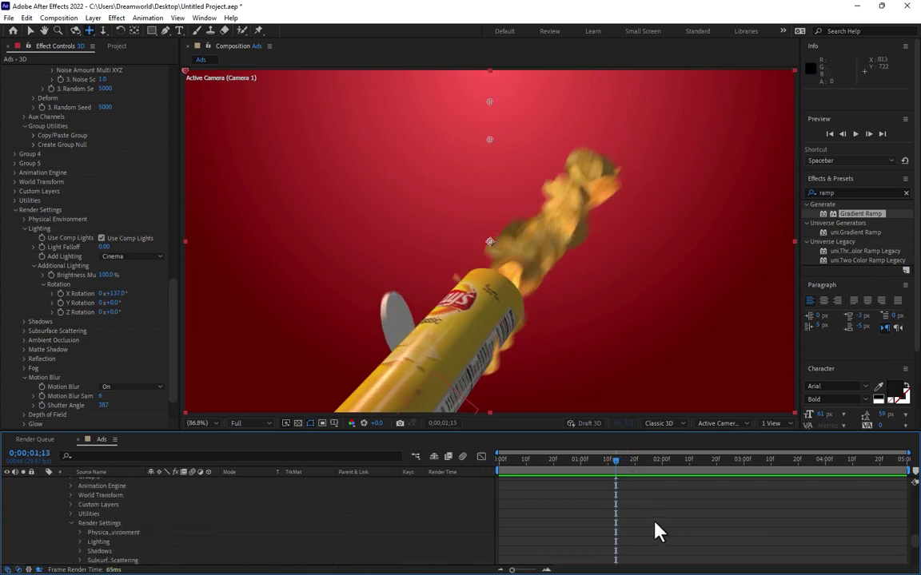
scroll(654, 532, down, 2)
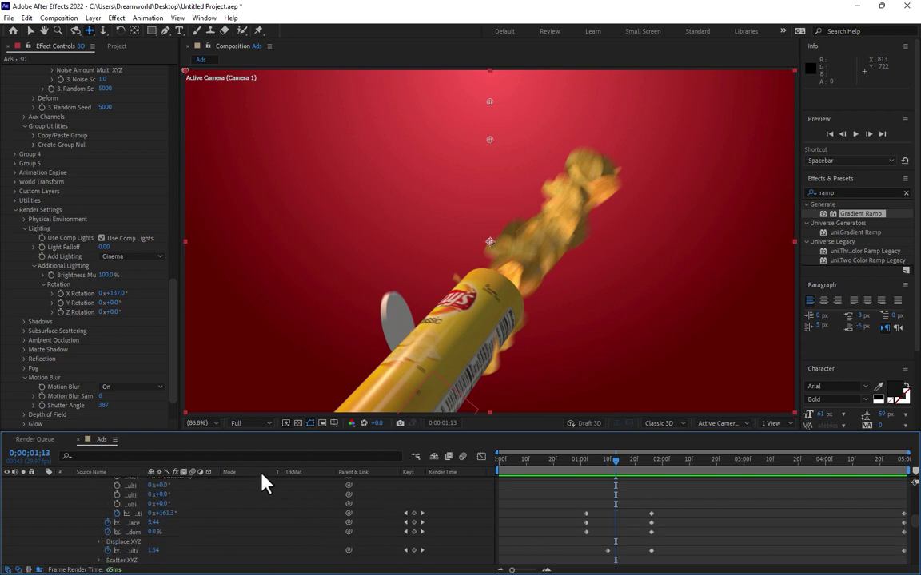
key(F4)
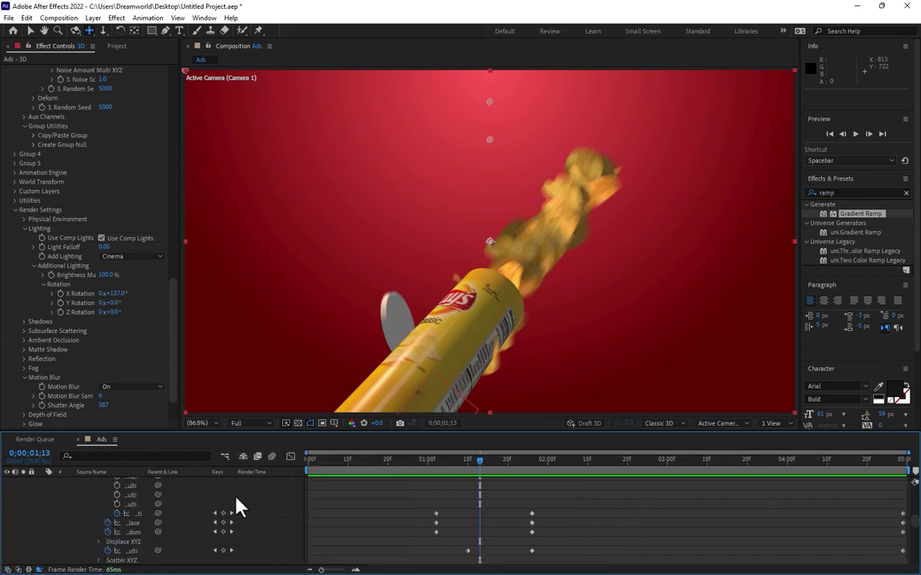
key(F4)
drag(142, 472, 231, 473)
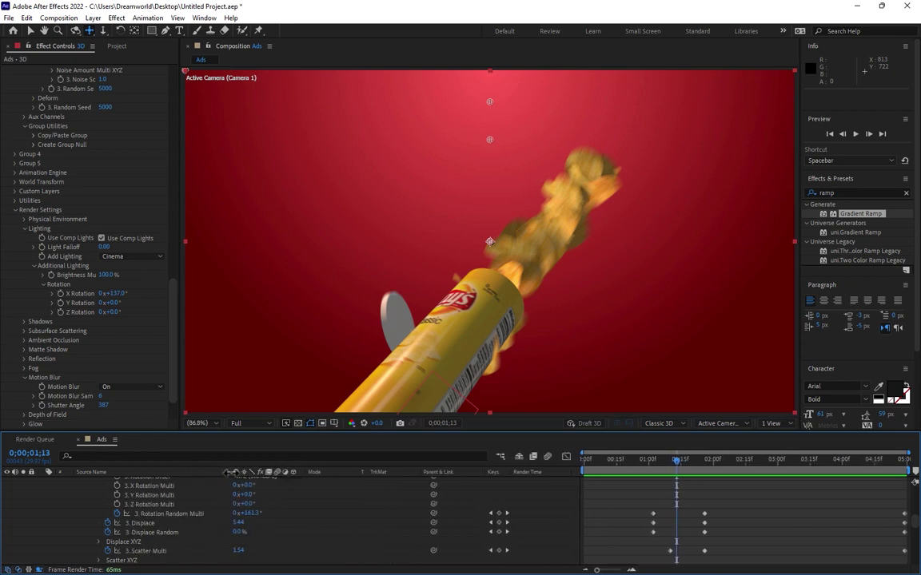
drag(664, 550, 719, 555)
drag(672, 469, 836, 448)
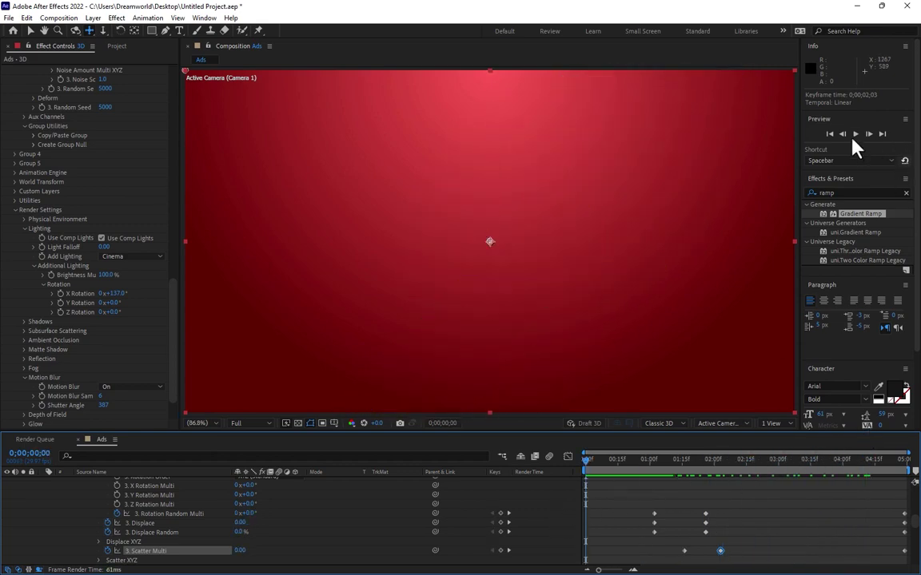
RAM-preview the Ads composition from the beginning.
click(855, 134)
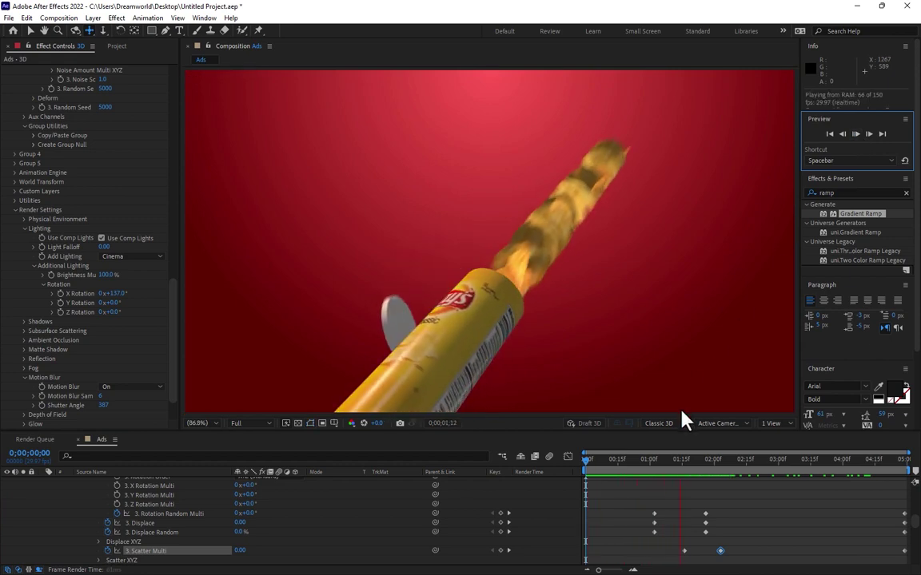